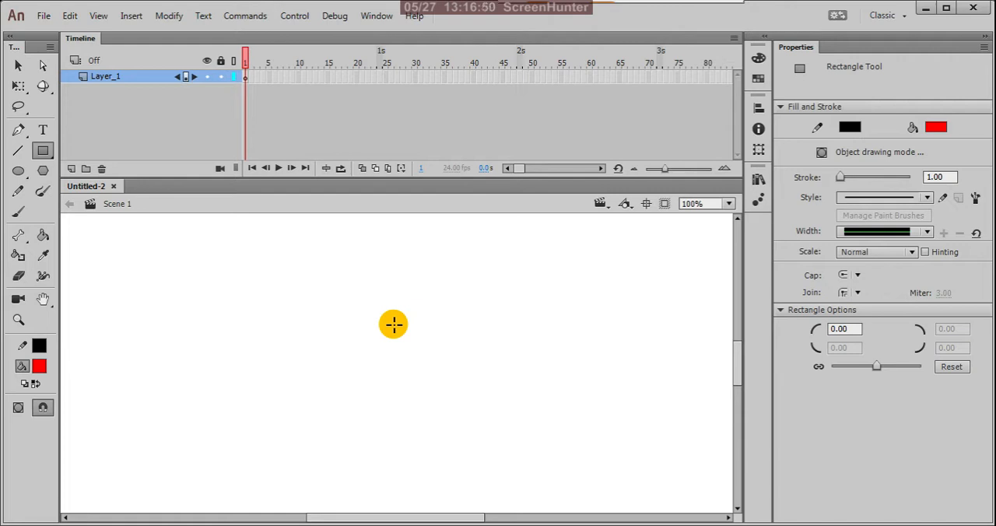
Draw two wide red rectangles, one larger block and one small square across the stage with the Rectangle Tool.
key(v)
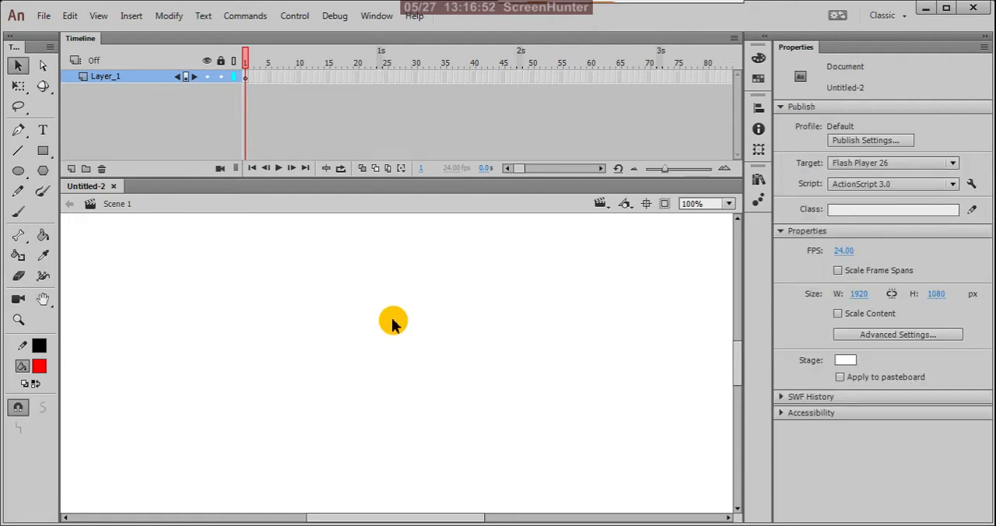
key(ctrl+2)
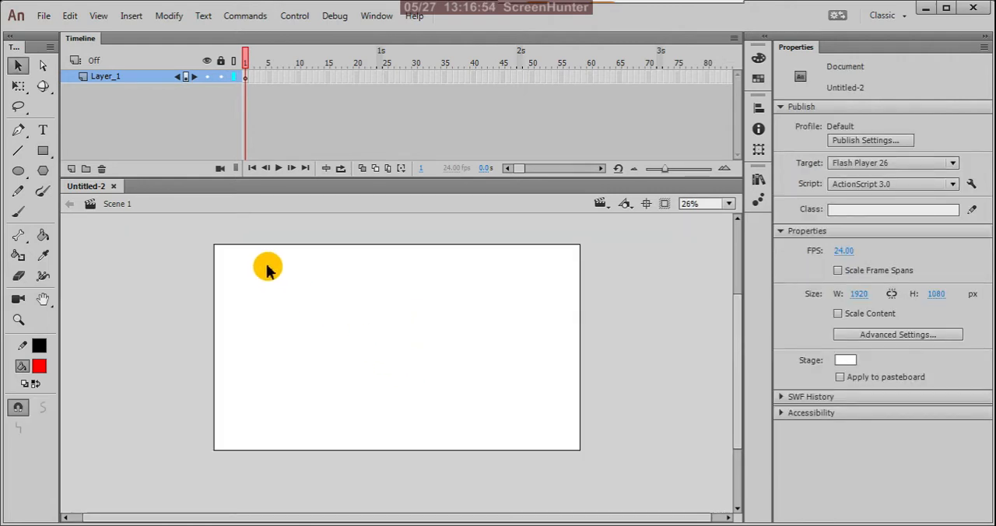
click(49, 156)
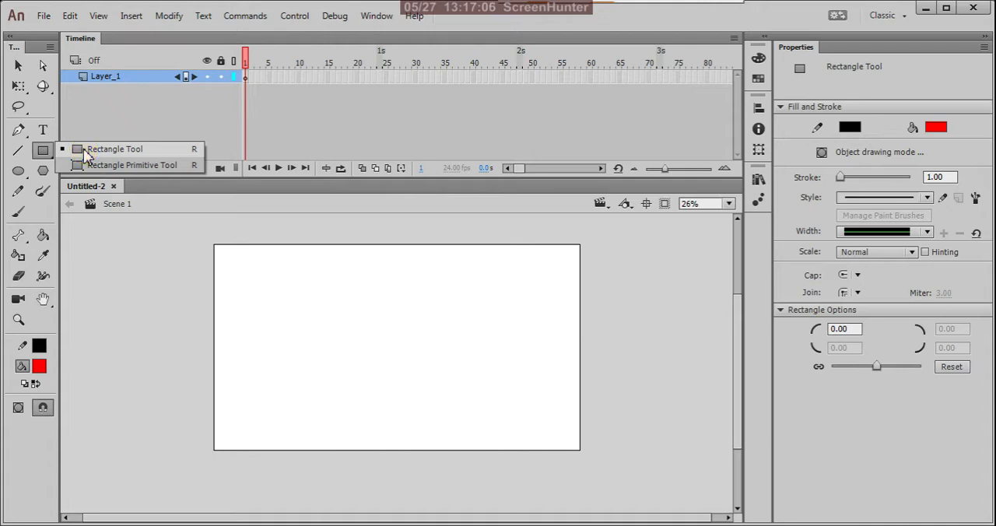
click(78, 149)
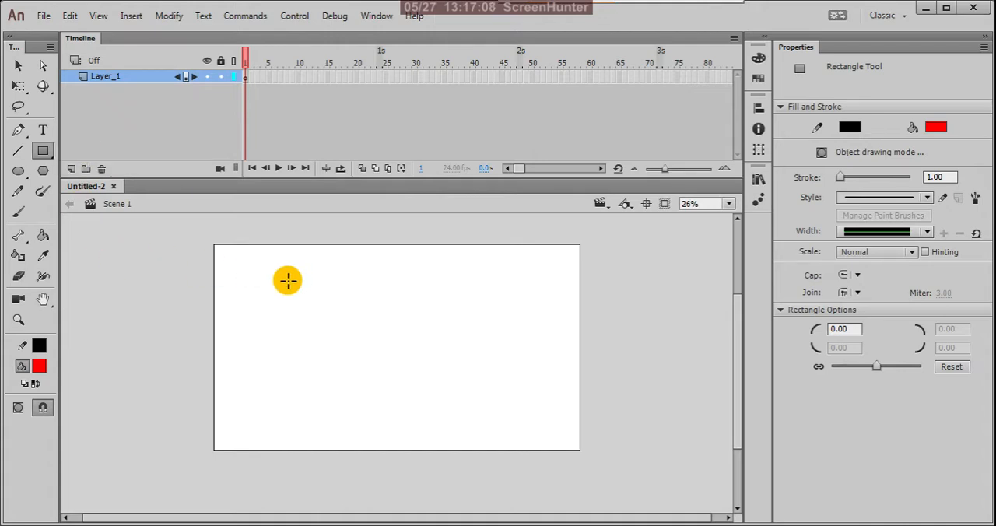
mouse_move(259, 277)
mouse_down()
mouse_move(327, 338)
mouse_move(397, 382)
mouse_move(311, 314)
mouse_move(357, 351)
mouse_up()
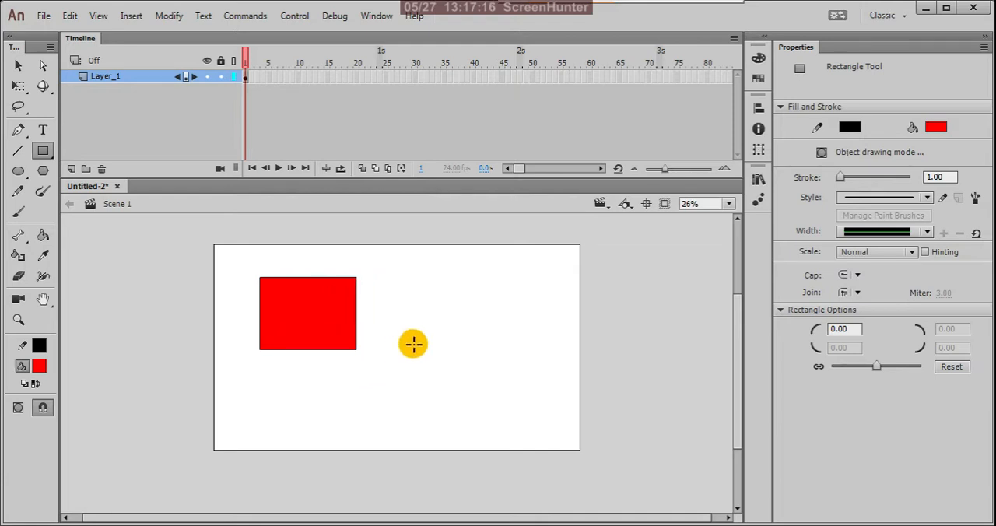
drag(393, 277, 530, 317)
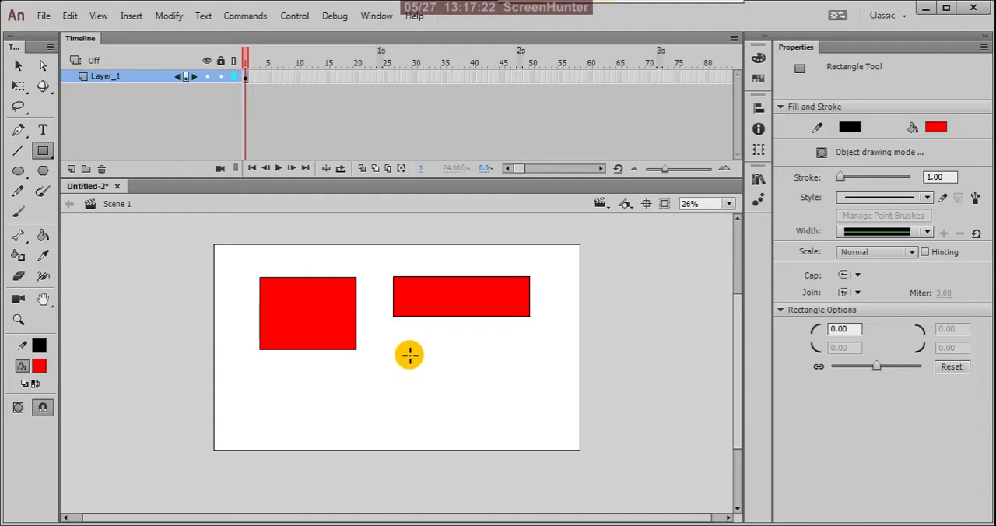
drag(407, 351, 456, 364)
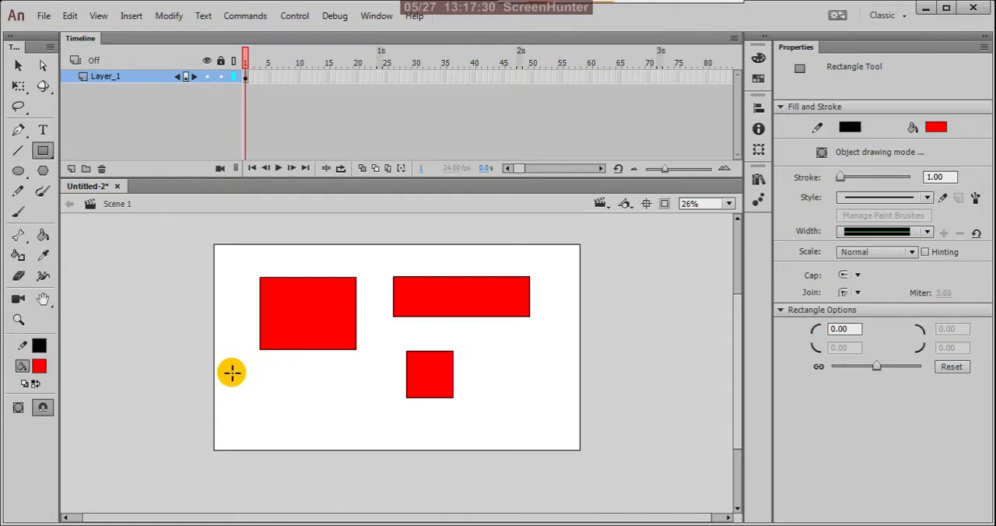
drag(229, 371, 381, 428)
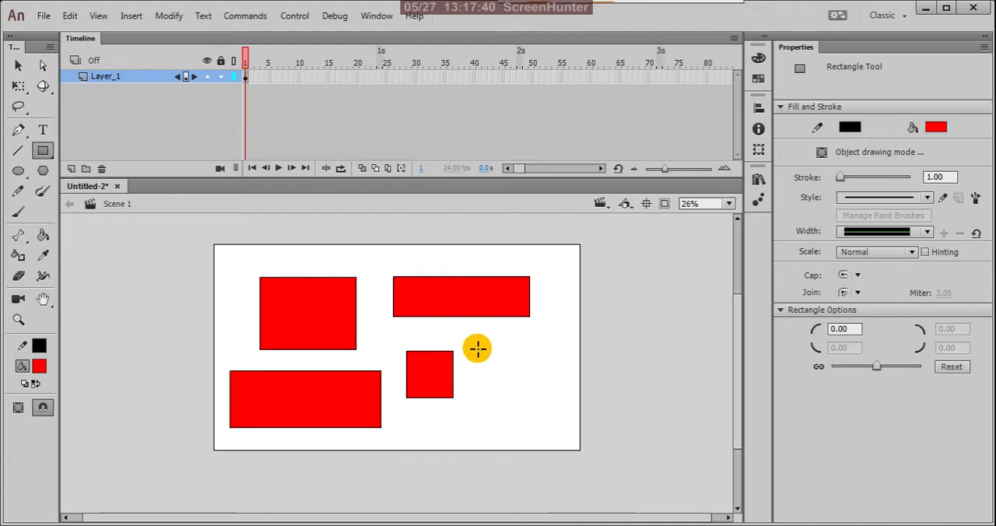
Draw another square beside the small one, curving its corners inward until it forms a four-pointed star.
drag(486, 342, 542, 396)
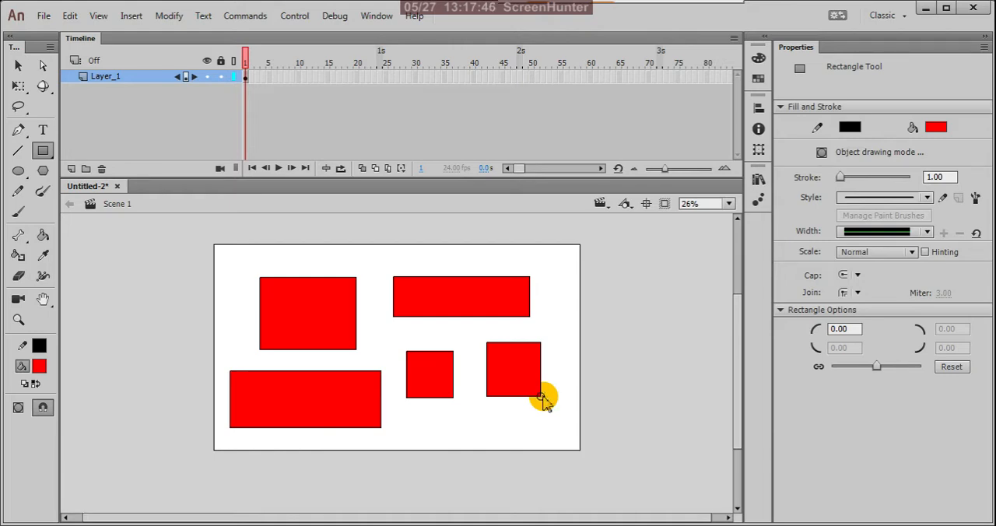
mouse_move(543, 397)
mouse_down()
mouse_move(509, 371)
mouse_move(569, 420)
mouse_move(485, 351)
mouse_move(557, 402)
mouse_move(509, 384)
mouse_move(572, 402)
mouse_move(529, 391)
mouse_move(583, 434)
mouse_move(529, 404)
mouse_move(547, 405)
mouse_move(527, 386)
mouse_move(595, 436)
mouse_move(553, 421)
mouse_move(570, 431)
mouse_up()
key(Up)
key(Up)
key(Up)
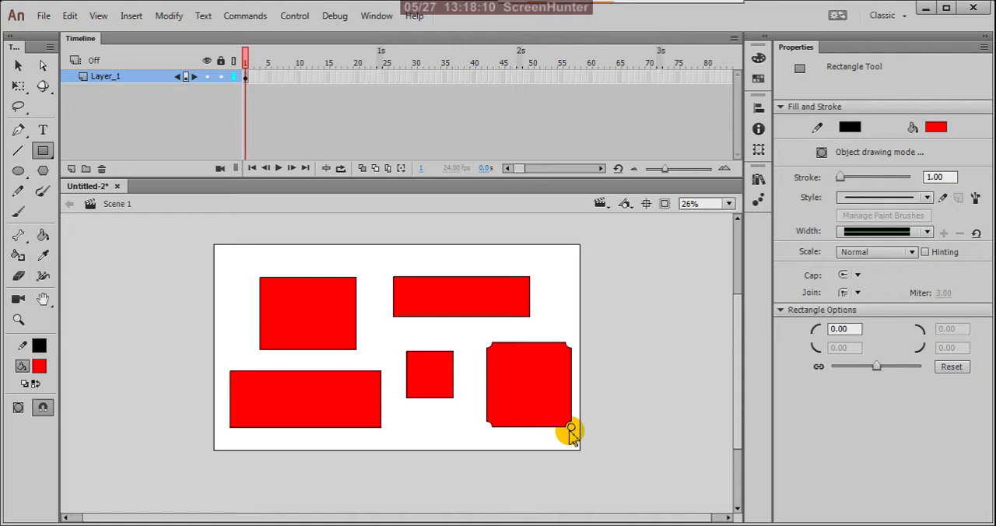
mouse_move(570, 430)
mouse_down()
mouse_move(540, 411)
mouse_move(575, 430)
mouse_up()
key(Up)
key(Up)
key(Up)
key(Up)
key(Up)
key(Up)
key(Up)
key(Up)
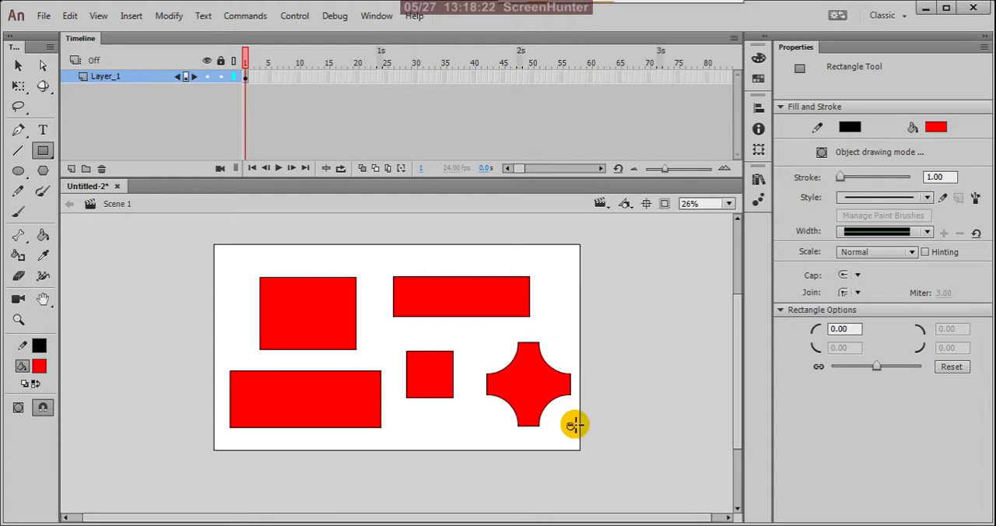
drag(572, 428, 559, 411)
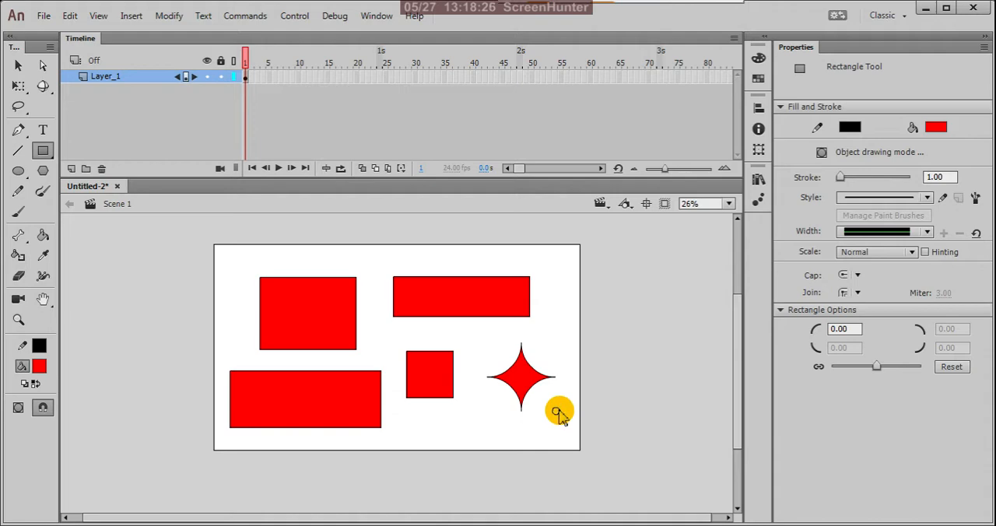
Increase the corner radius of the shape being drawn until it forms a full circle.
key(Down)
key(Down)
key(Down)
key(Down)
key(Down)
key(Down)
key(Down)
key(Down)
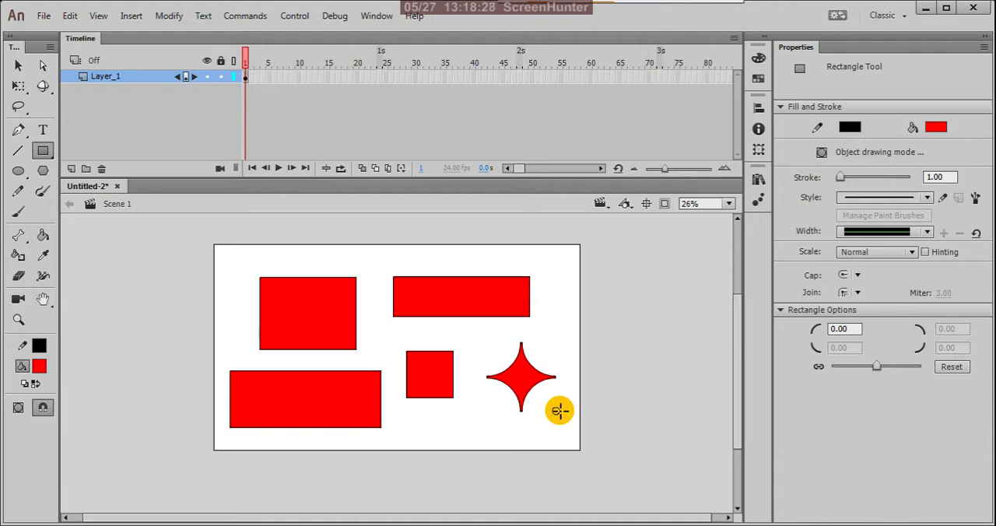
key(Down)
key(Down)
key(Down)
key(Down)
key(Down)
key(Down)
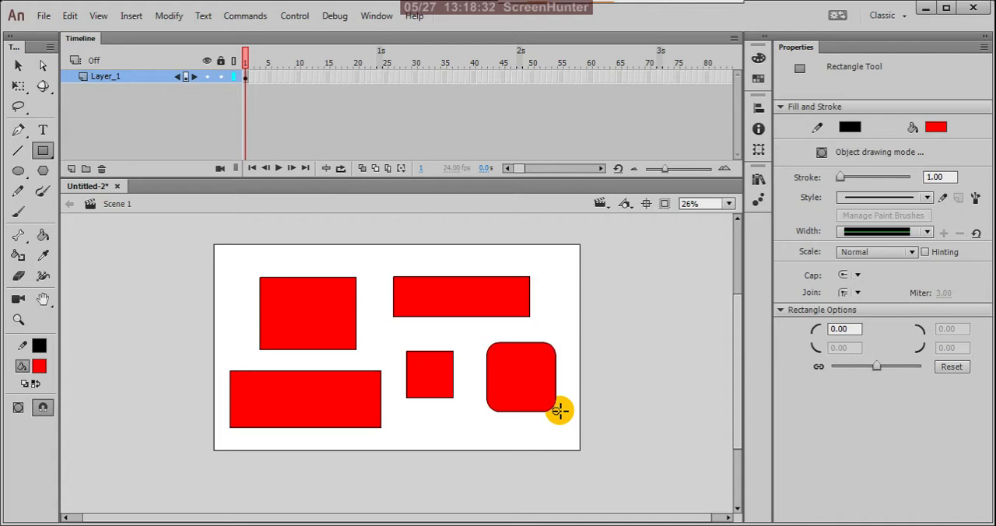
key(Up)
key(Up)
key(Up)
key(Up)
key(Up)
key(Up)
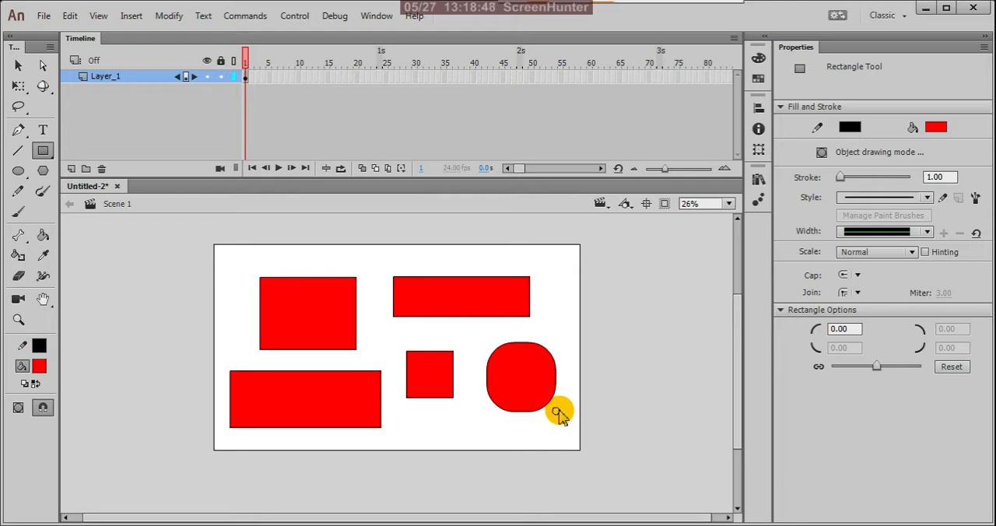
key(Down)
key(Down)
key(Down)
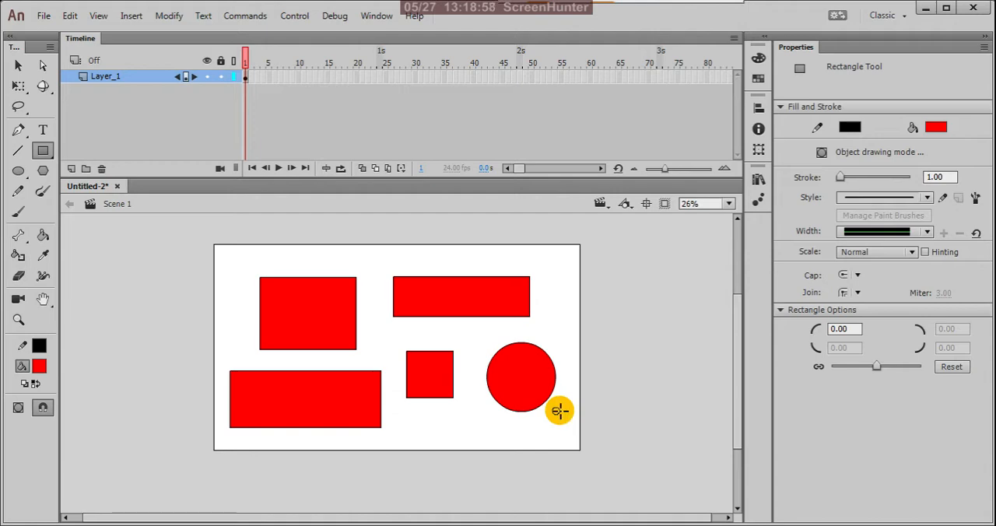
Reduce the circle's corner radius through a square and into inward curves until it is a four-pointed star again.
key(Up)
key(Up)
key(Up)
key(Up)
key(Up)
key(Up)
key(Up)
key(Up)
key(Up)
key(Up)
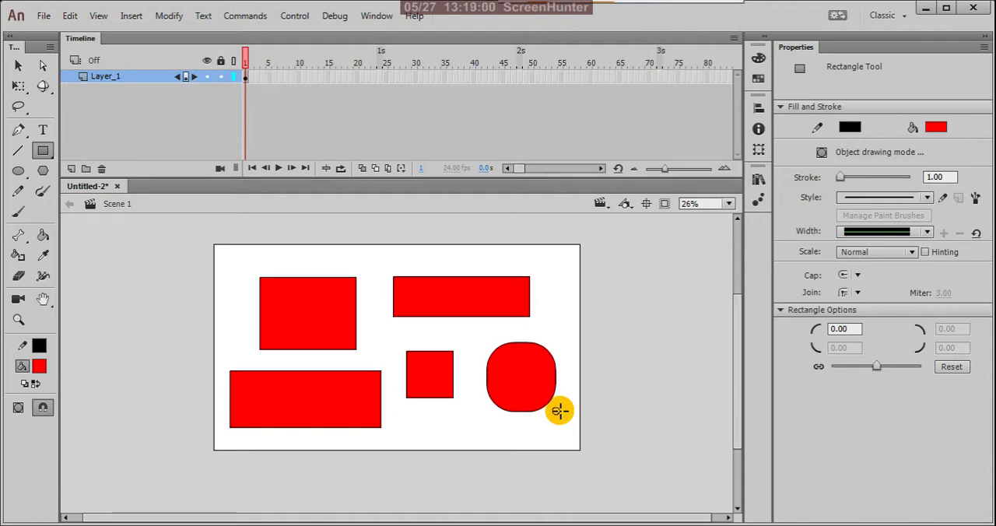
key(Up)
key(Up)
key(Up)
key(Up)
key(Up)
key(Up)
key(Up)
key(Up)
key(Up)
key(Up)
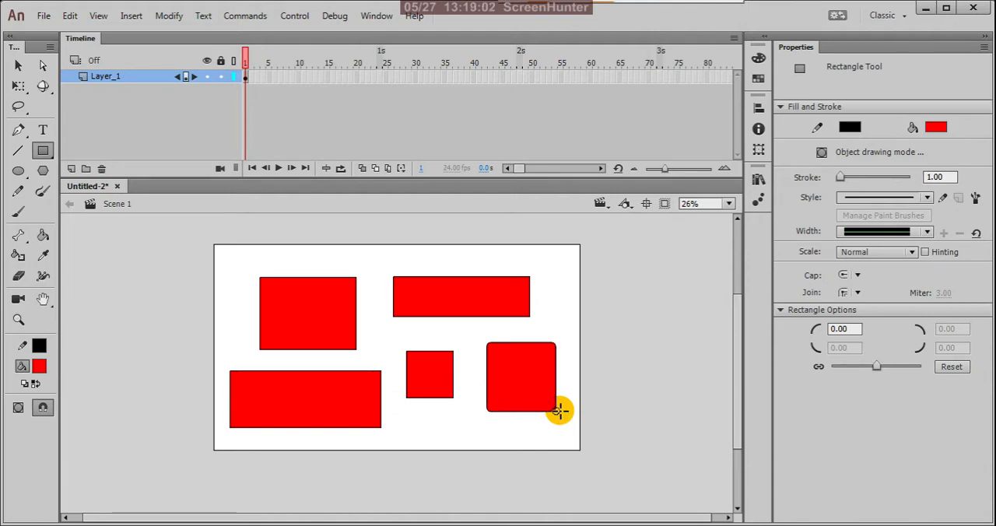
key(Up)
key(Up)
key(Up)
key(Up)
key(Up)
key(Up)
key(Up)
key(Up)
key(Up)
key(Up)
key(Up)
key(Up)
key(Up)
key(Up)
key(Up)
key(Up)
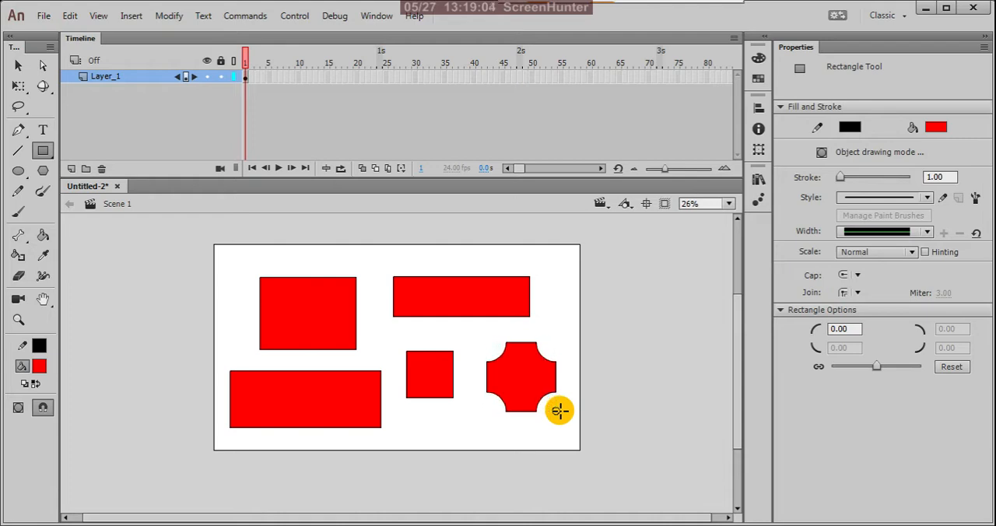
key(Up)
key(Up)
key(Up)
key(Up)
key(Up)
key(Up)
key(Up)
key(Up)
key(Up)
key(Up)
key(Up)
key(Up)
key(Up)
key(Up)
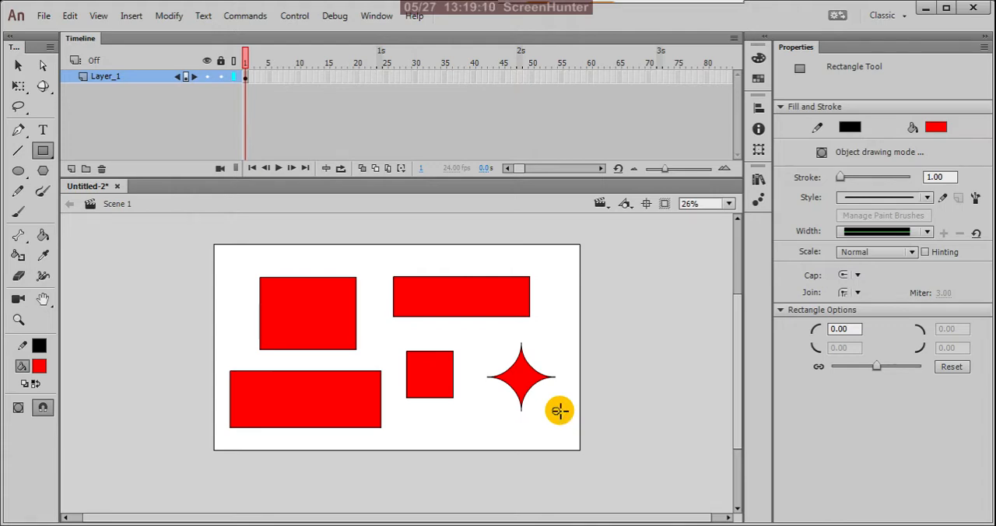
Adjust the star's corner radius back to straight corners and finish it as a plain square.
key(Down)
key(Down)
key(Down)
key(Down)
key(Down)
key(Down)
key(Down)
key(Down)
key(Down)
key(Down)
key(Down)
key(Down)
key(Down)
key(Down)
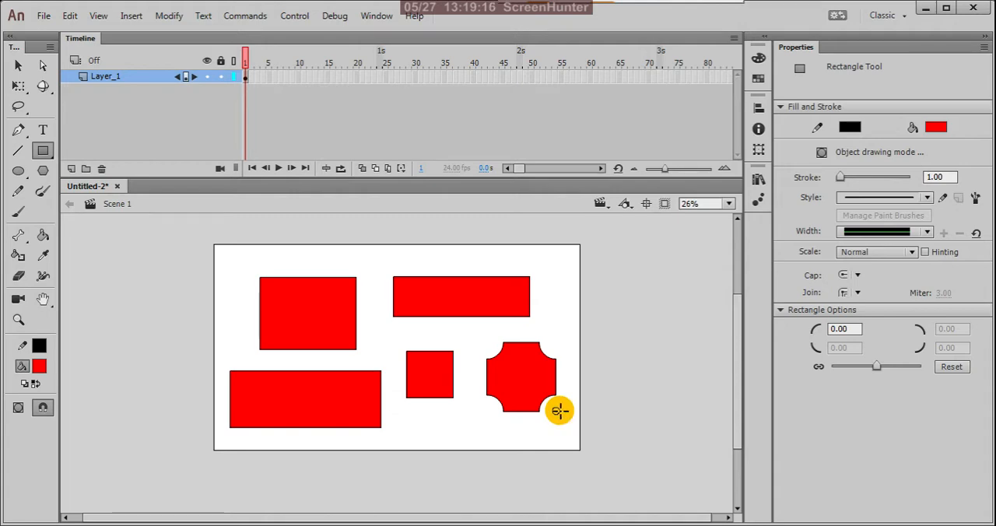
key(Up)
key(Up)
key(Up)
key(Up)
key(Up)
key(Up)
key(Up)
key(Up)
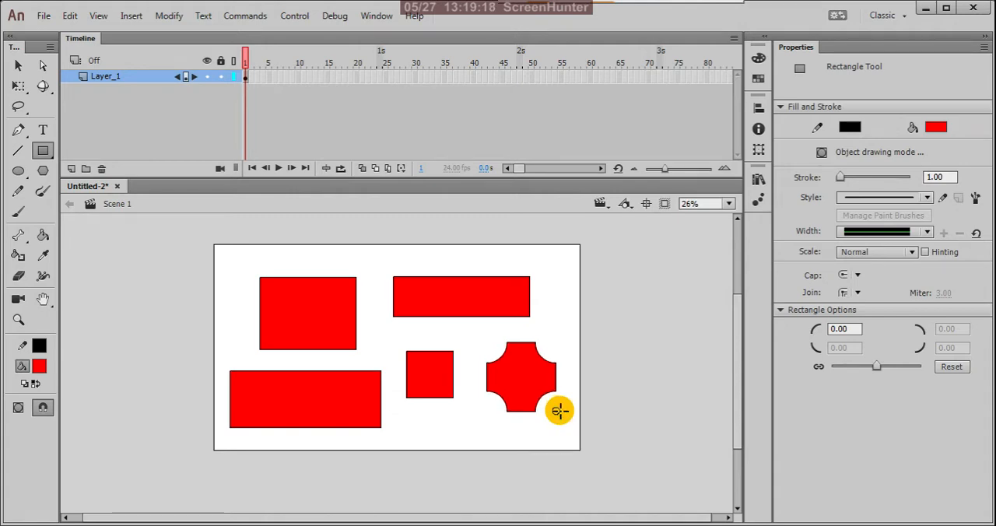
key(Down)
key(Down)
key(Down)
key(Down)
key(Down)
key(Down)
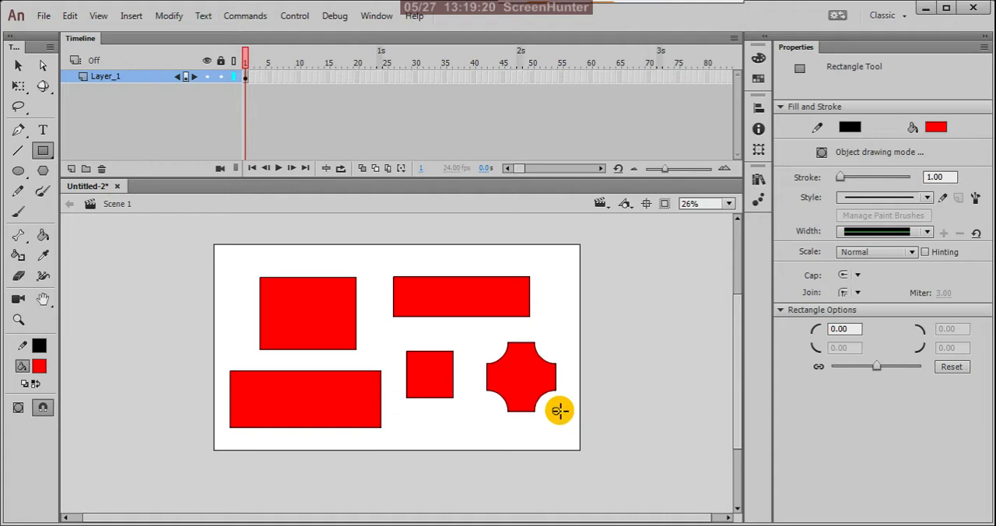
key(Down)
key(Down)
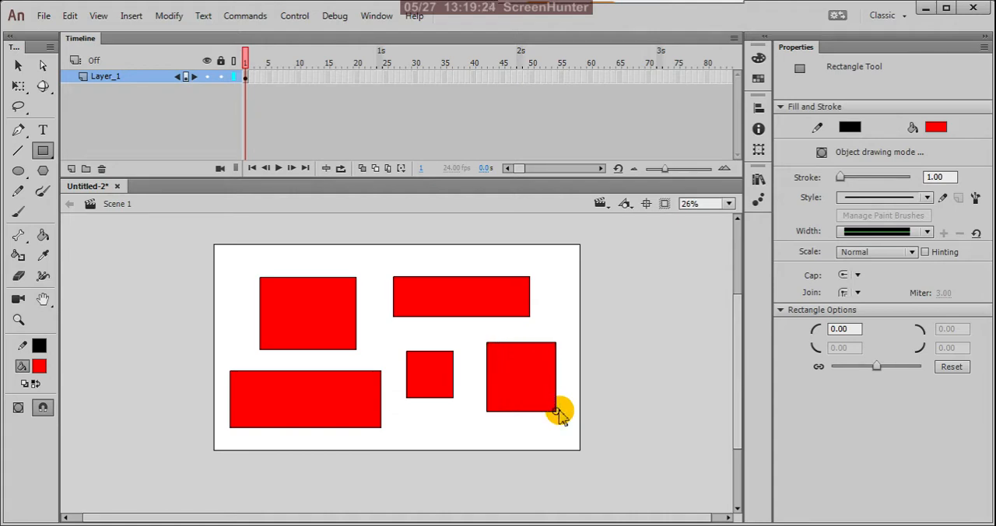
key(alt)
drag(559, 411, 559, 411)
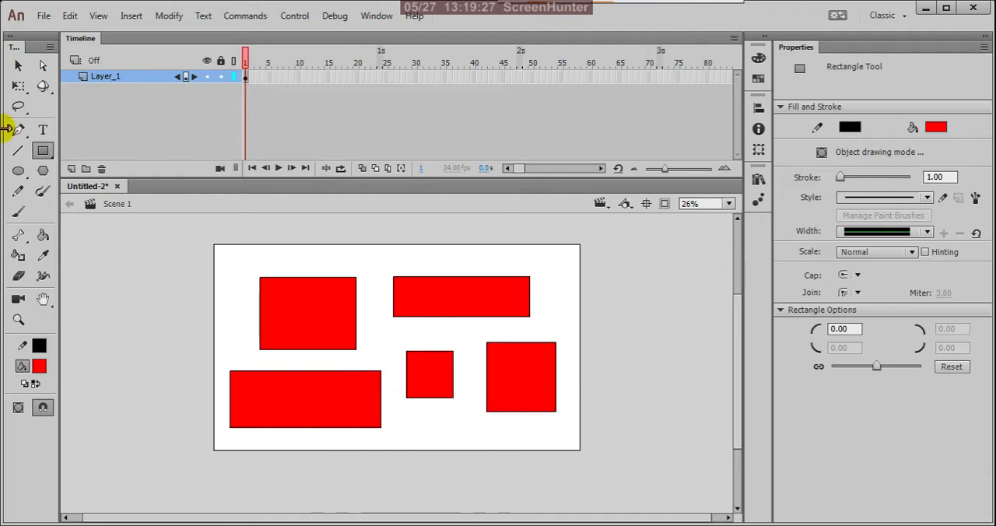
Select all the rectangles on the stage and delete them.
click(20, 67)
drag(175, 238, 622, 510)
key(Delete)
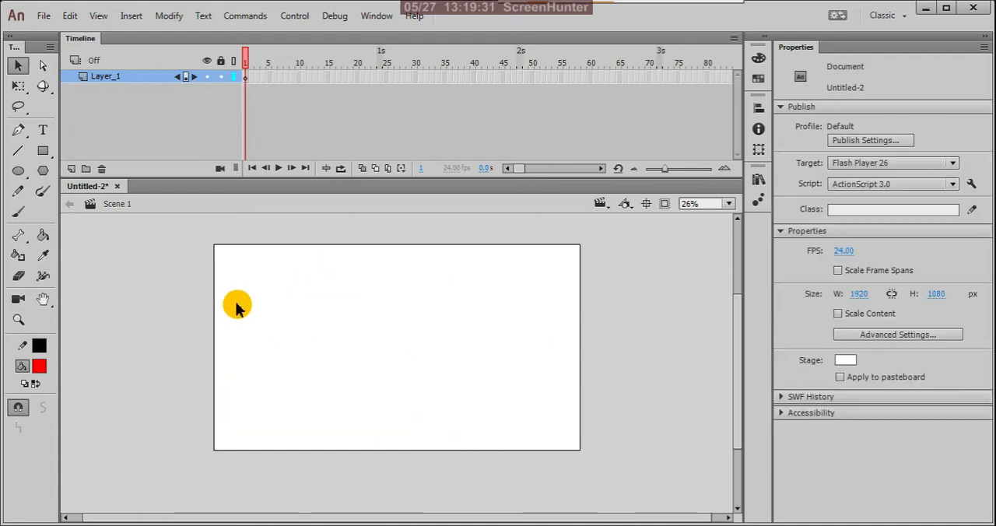
Draw one large red rectangle of about 883 by 692 px on the empty stage.
click(42, 150)
drag(264, 287, 432, 421)
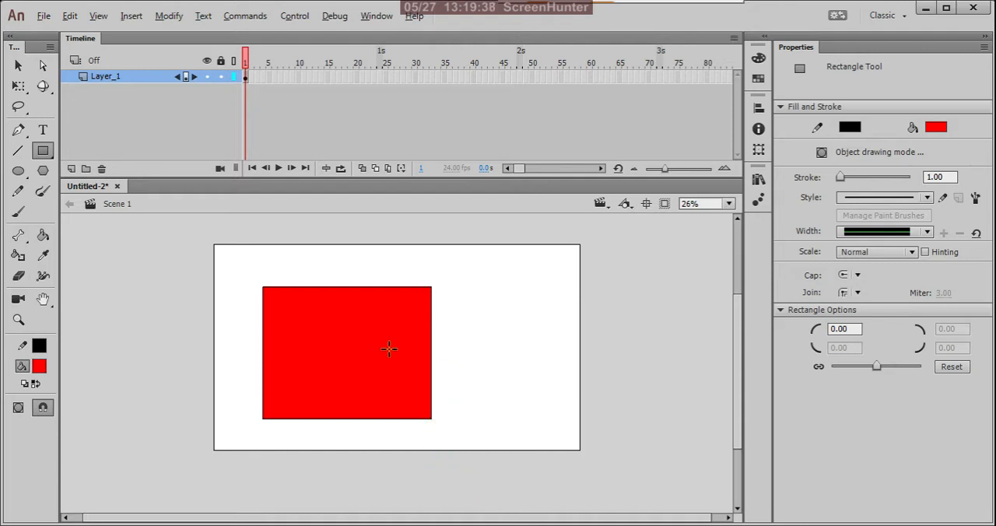
scroll(389, 333, up, 3)
scroll(405, 308, down, 4)
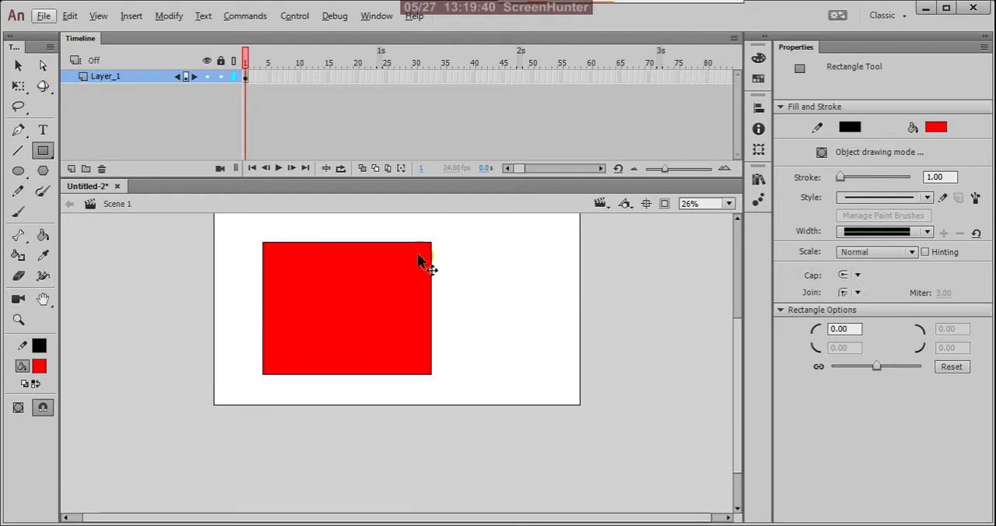
scroll(422, 263, up, 2)
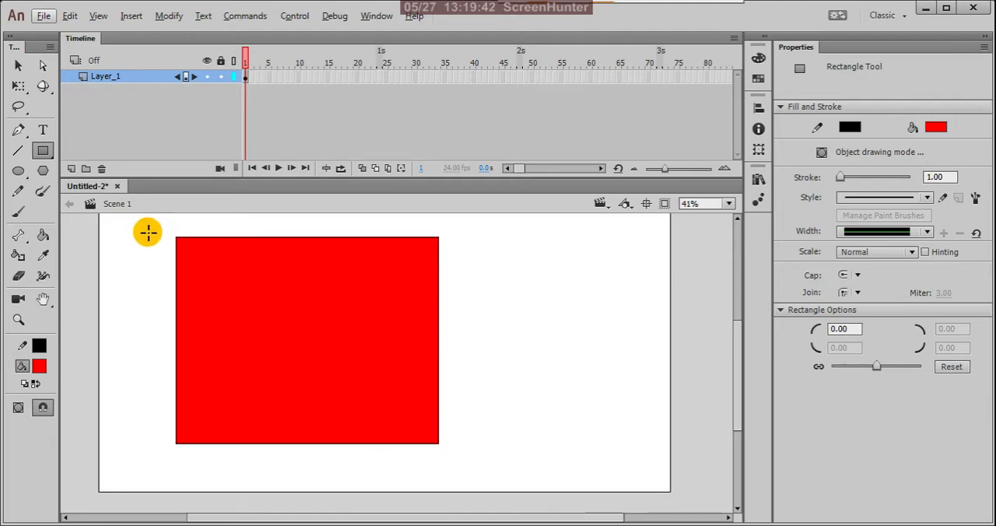
Delete the large rectangle's red fill, keeping only its outline.
click(17, 68)
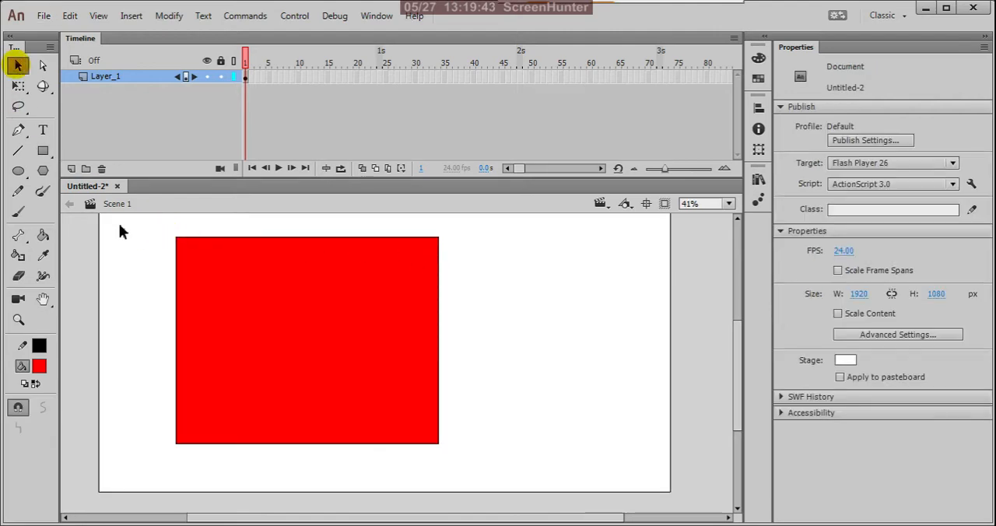
click(287, 336)
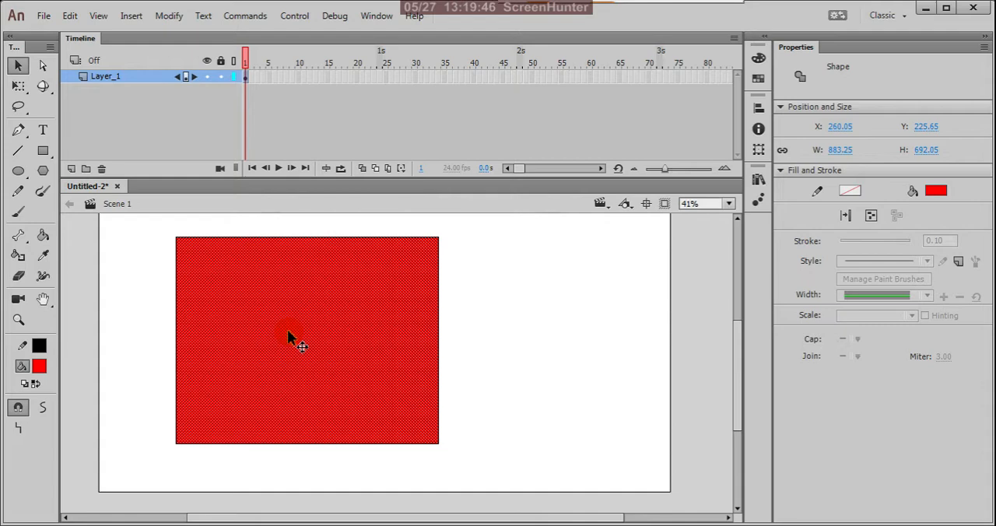
key(Delete)
Select the rectangle's whole outline and set its stroke size to 48.85.
click(133, 256)
drag(140, 219, 526, 498)
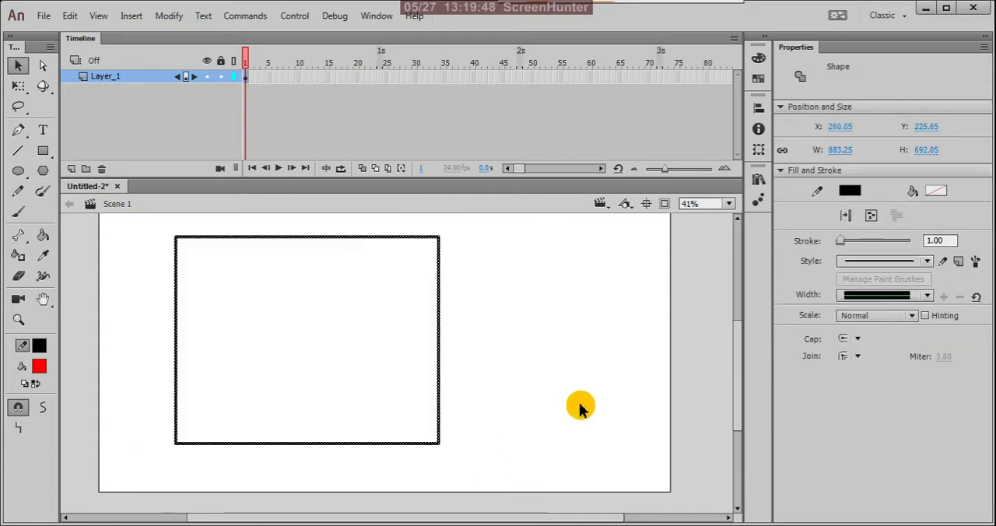
drag(840, 242, 856, 243)
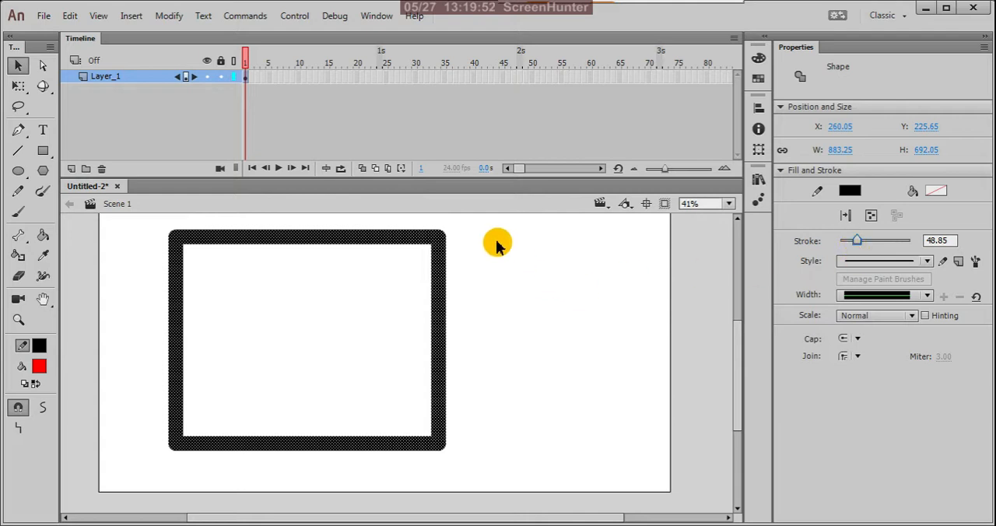
Apply the variable width profile that tapers at both ends to the rectangle's outline.
scroll(458, 239, up, 2)
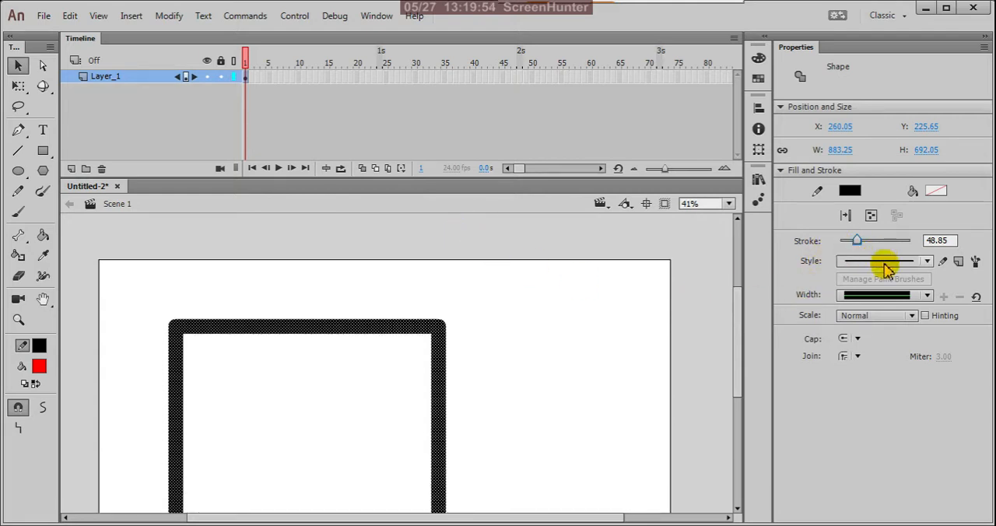
click(925, 296)
click(921, 323)
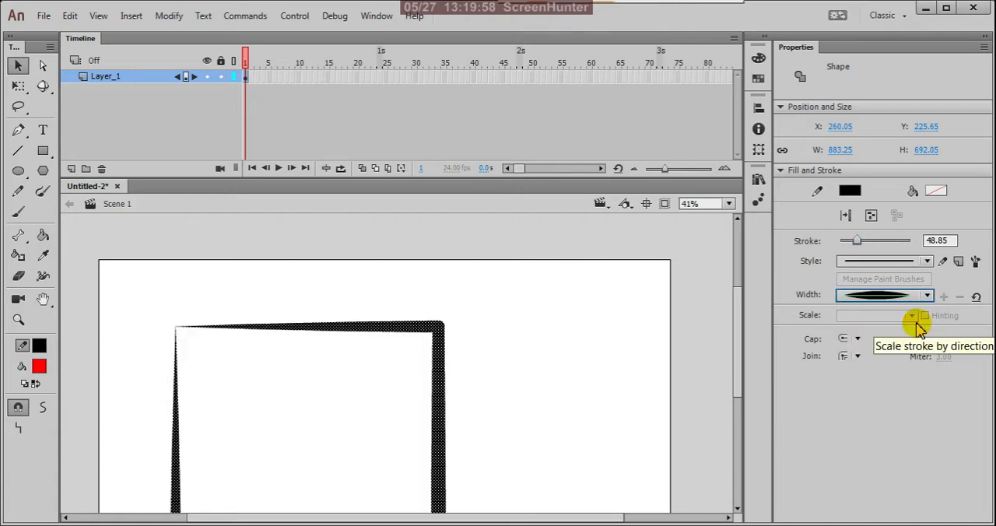
Try two other variable width profiles on the rectangle's outline and finish with the uniform width profile.
click(926, 295)
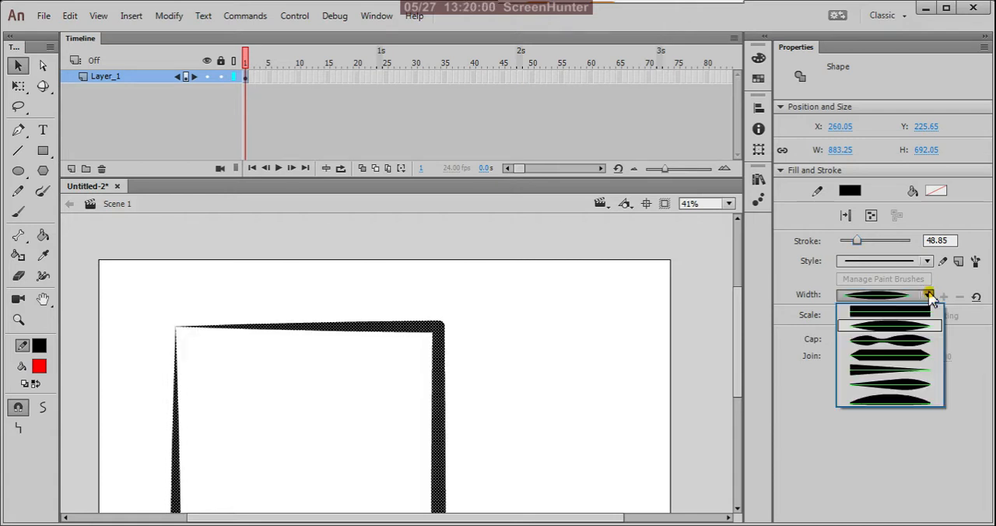
click(922, 358)
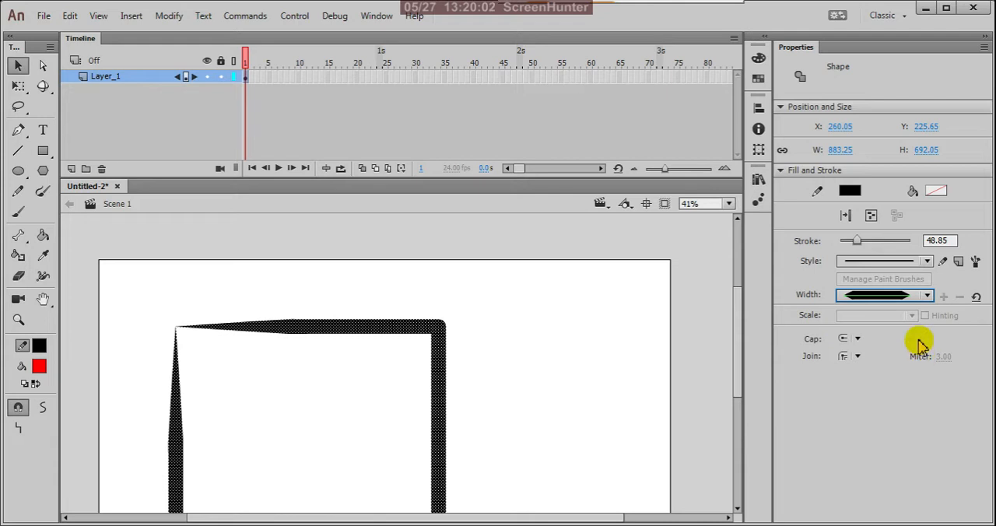
click(926, 296)
click(908, 384)
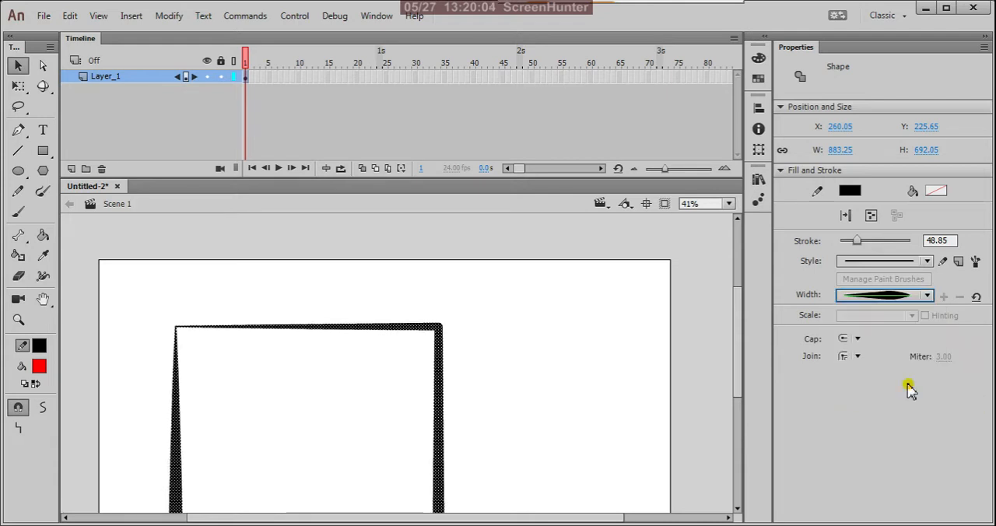
click(926, 296)
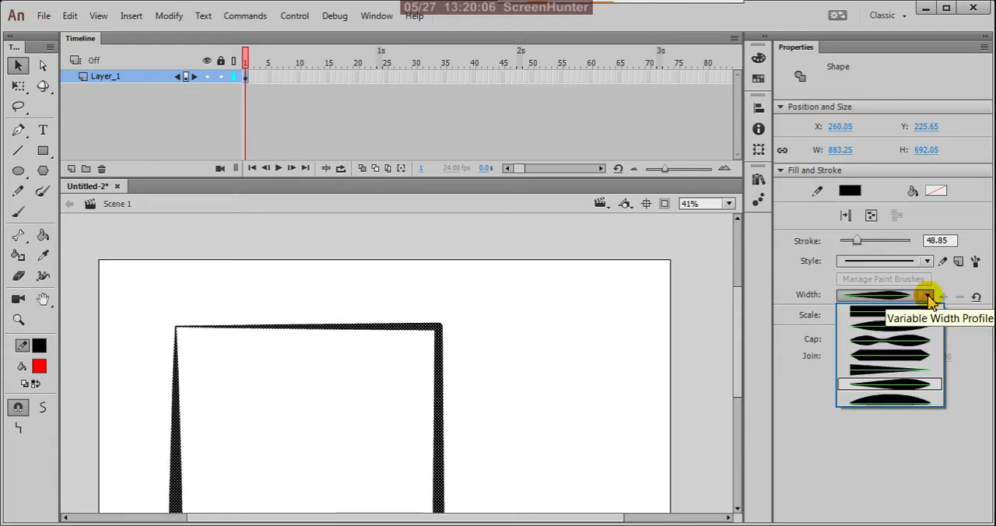
click(926, 318)
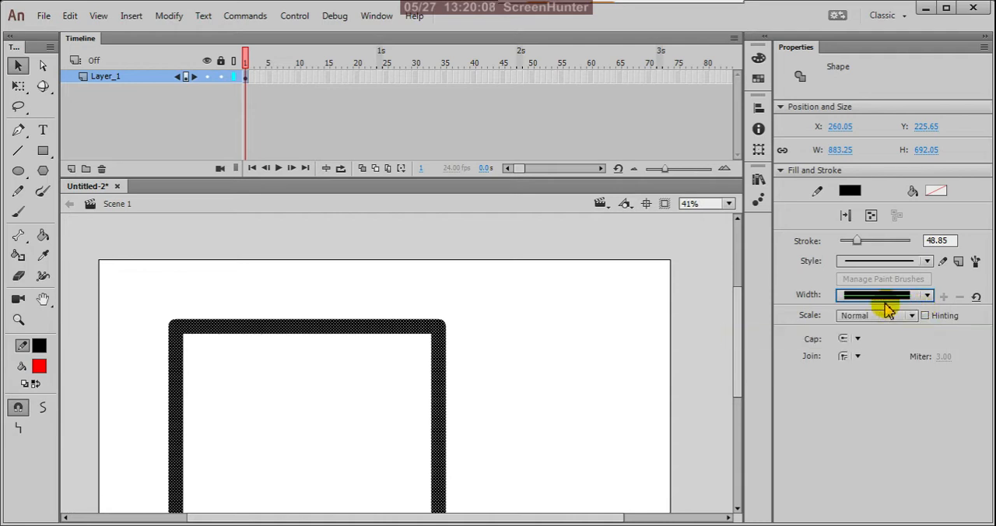
Set the cap style of the rectangle's outline to Square.
click(858, 339)
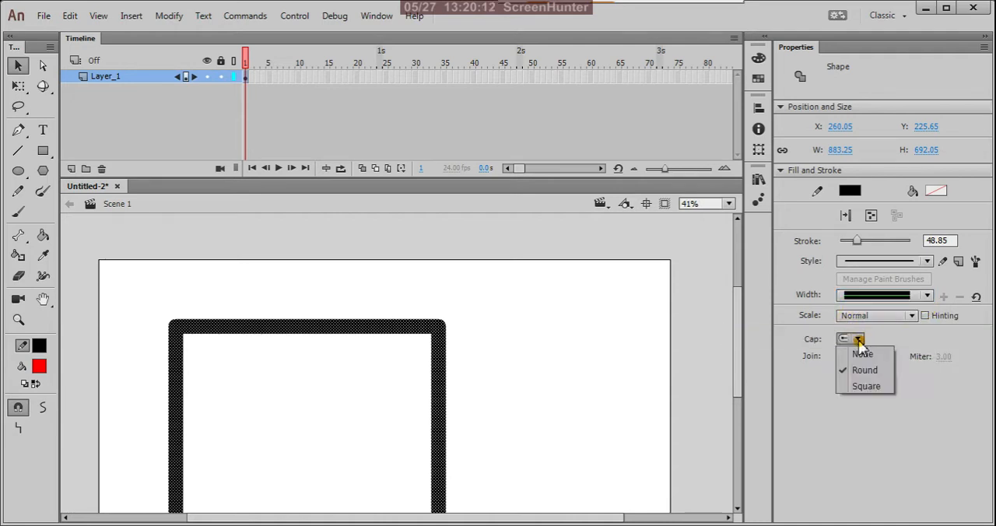
click(867, 387)
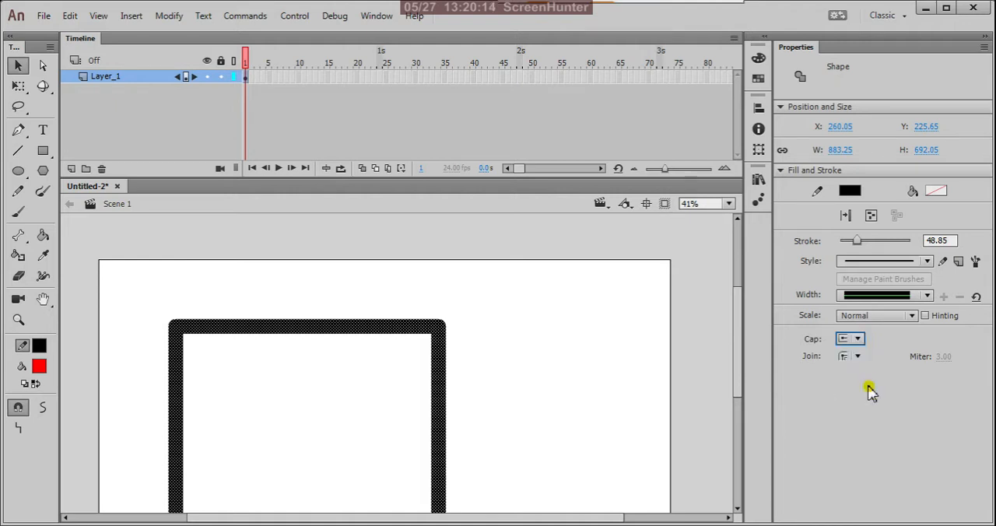
click(859, 339)
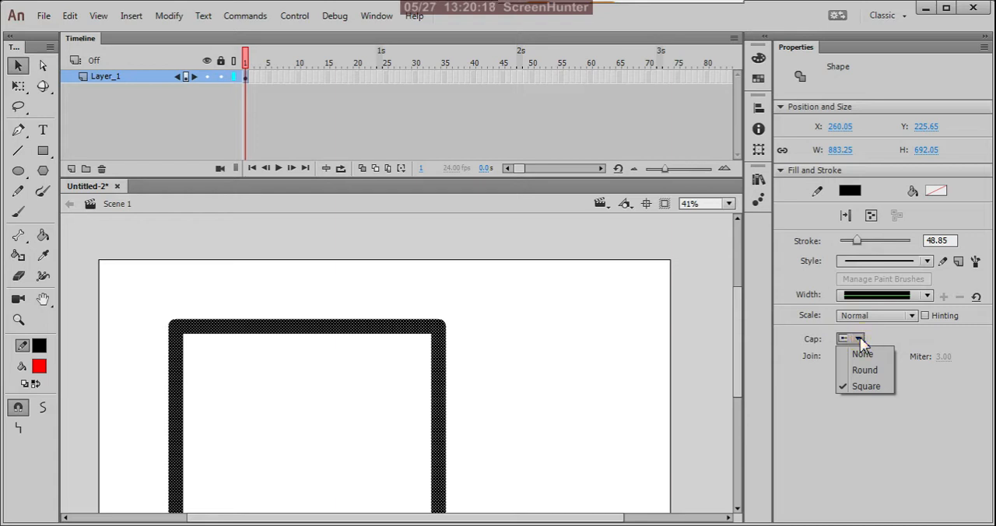
click(859, 340)
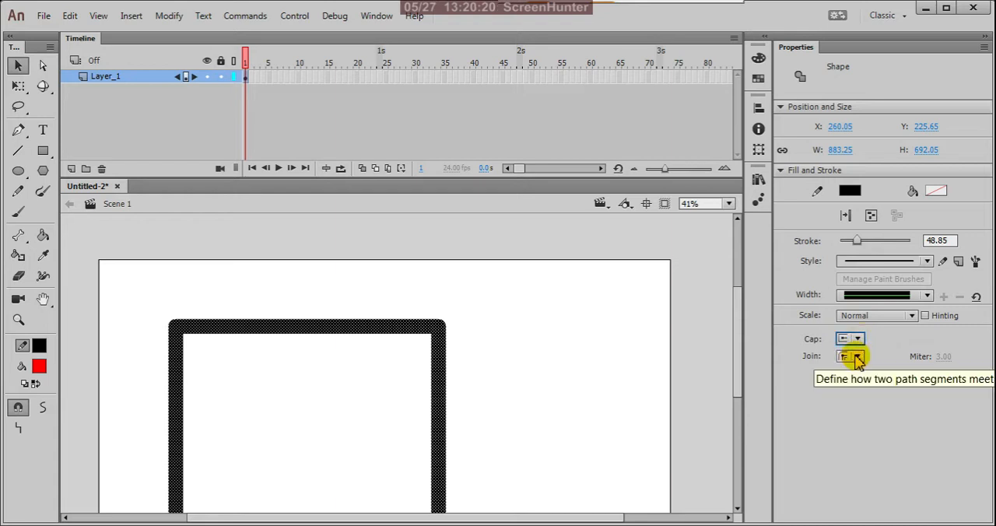
Try the Bevel, Miter and Round join styles on the corners of the rectangle's outline.
click(857, 359)
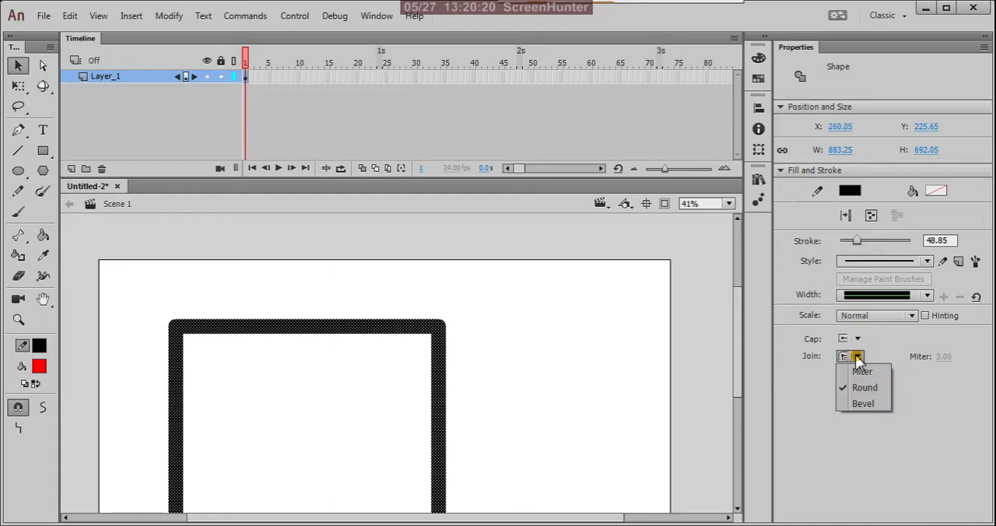
click(864, 404)
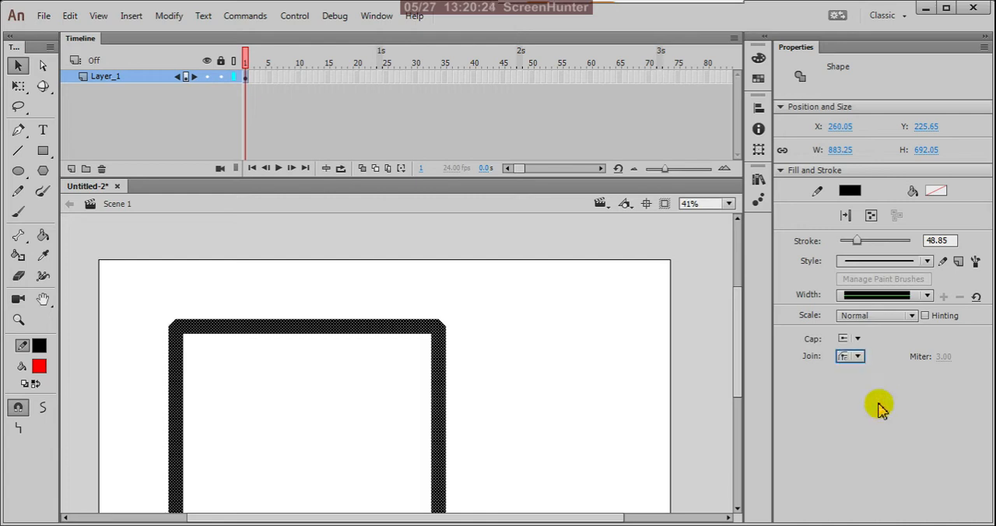
click(859, 357)
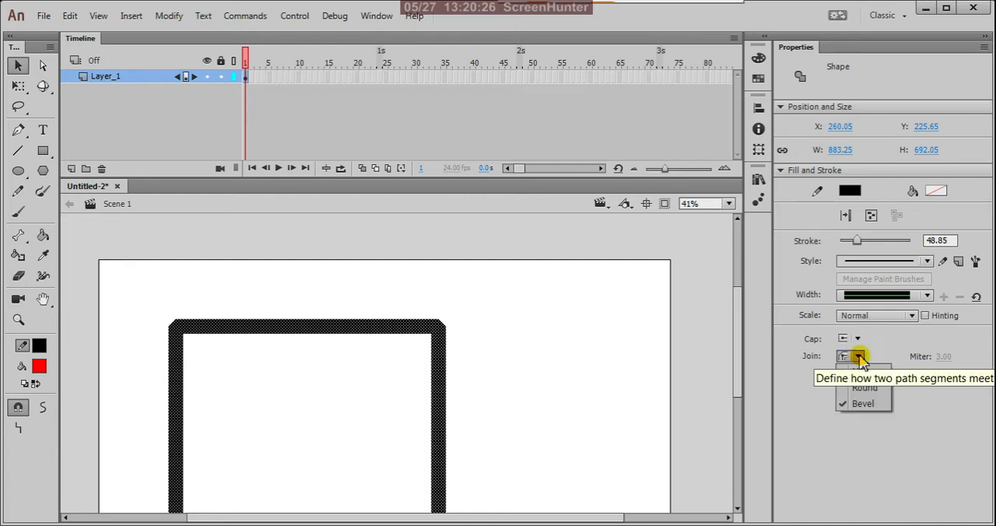
click(863, 373)
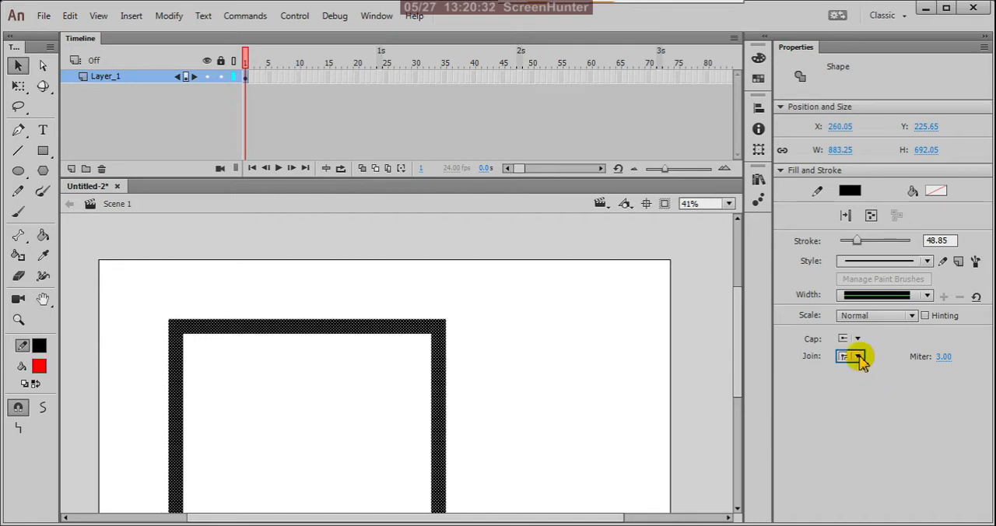
click(858, 358)
click(865, 392)
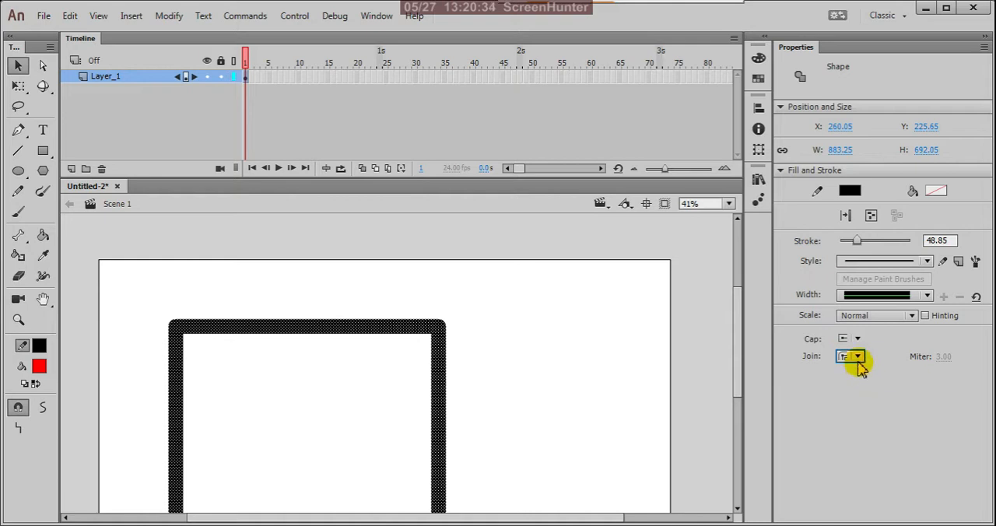
click(859, 360)
click(862, 404)
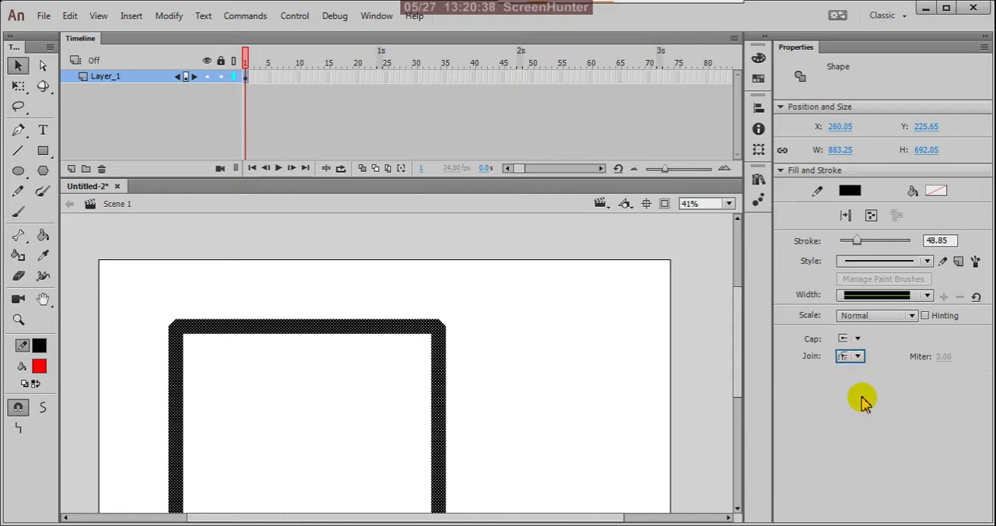
click(856, 357)
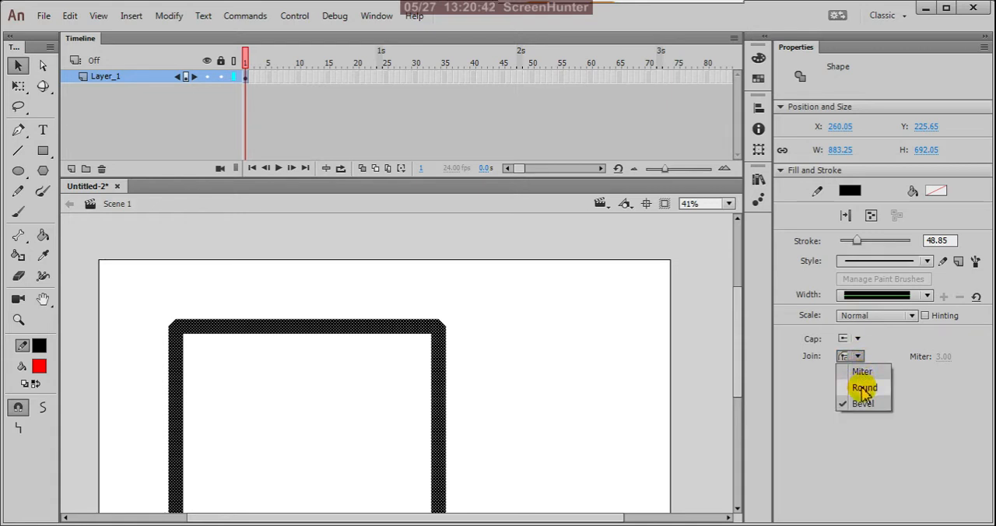
click(864, 388)
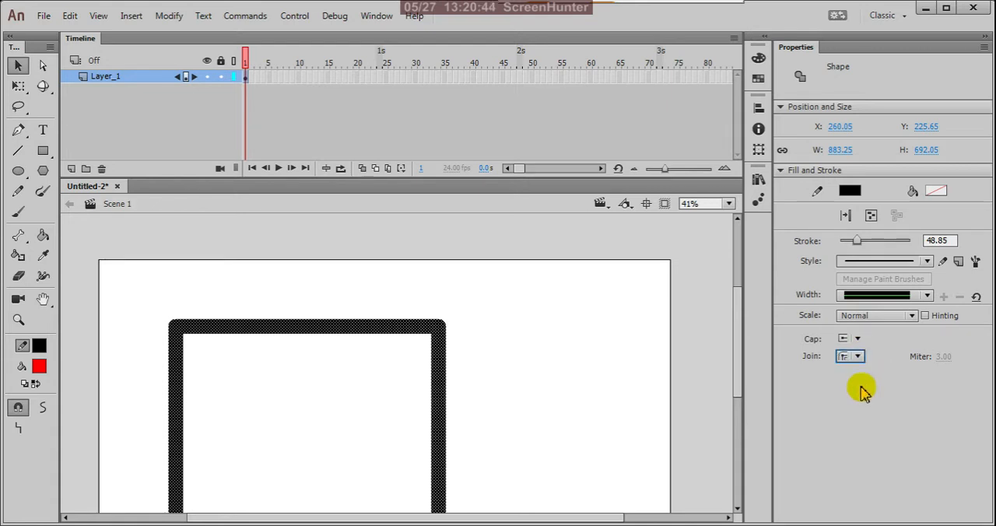
Set the outline's join style to Miter with a miter value of 28.
click(859, 359)
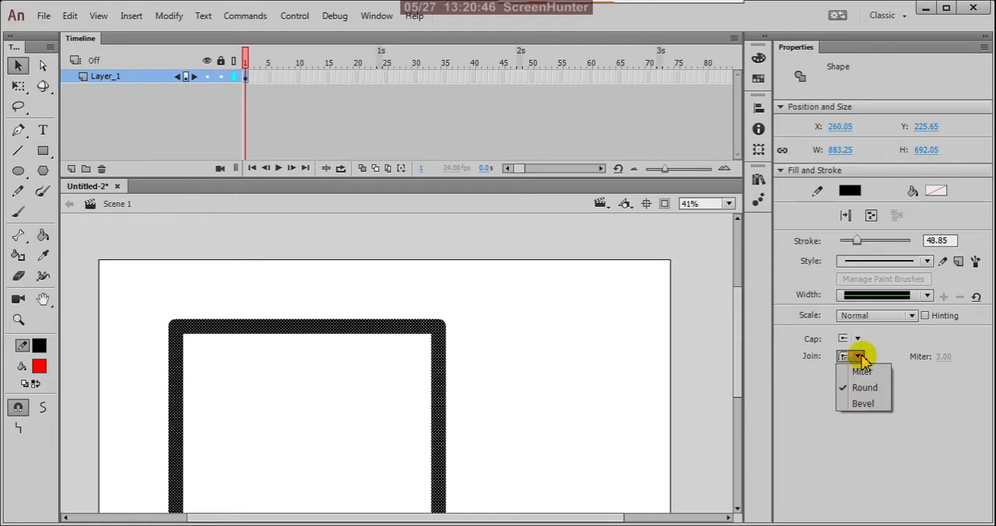
click(871, 372)
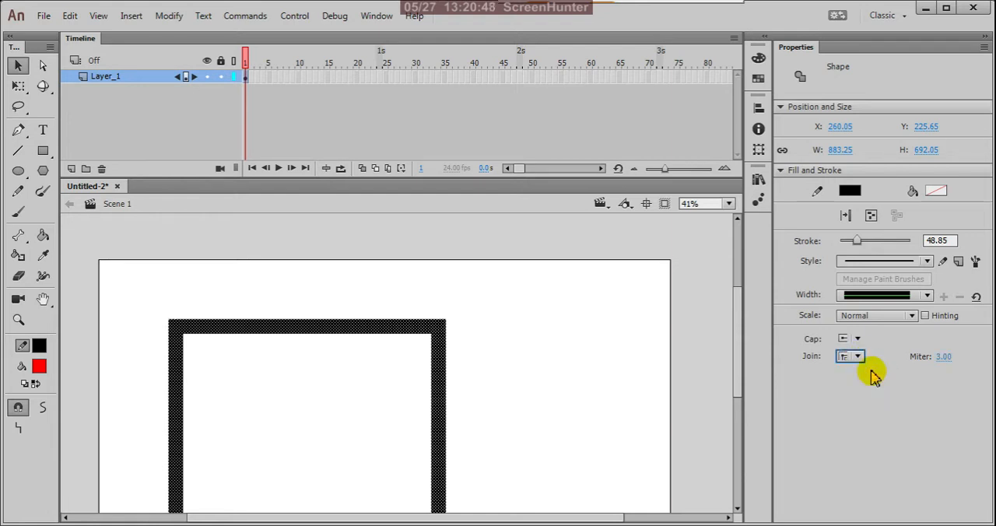
drag(942, 359, 963, 365)
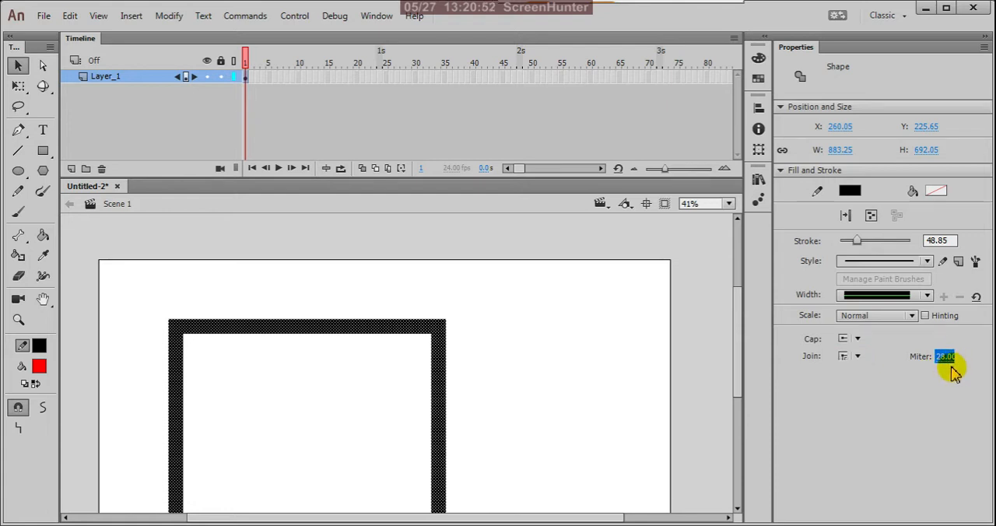
text(20)
key(Return)
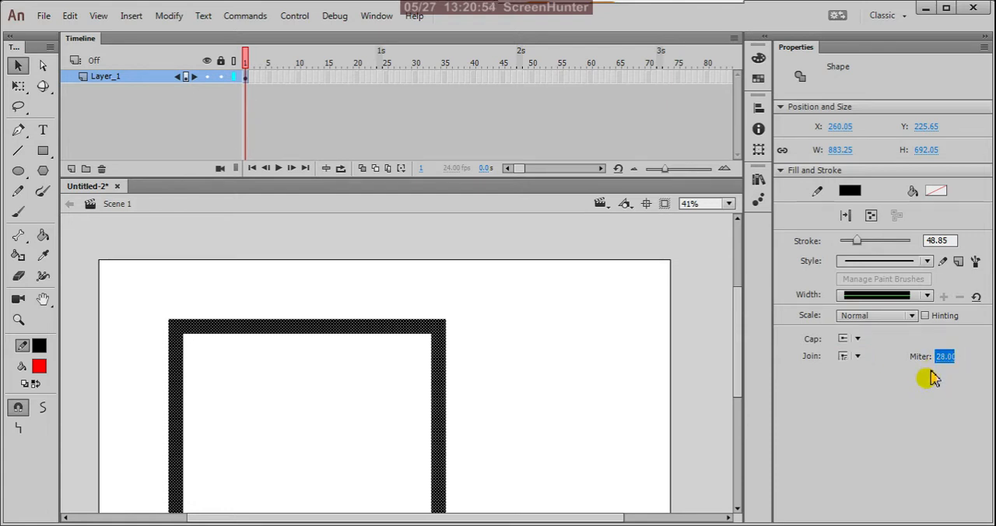
Test a miter value of 1 on the rectangle's outline and finish with a value of 5.
text(1)
key(Return)
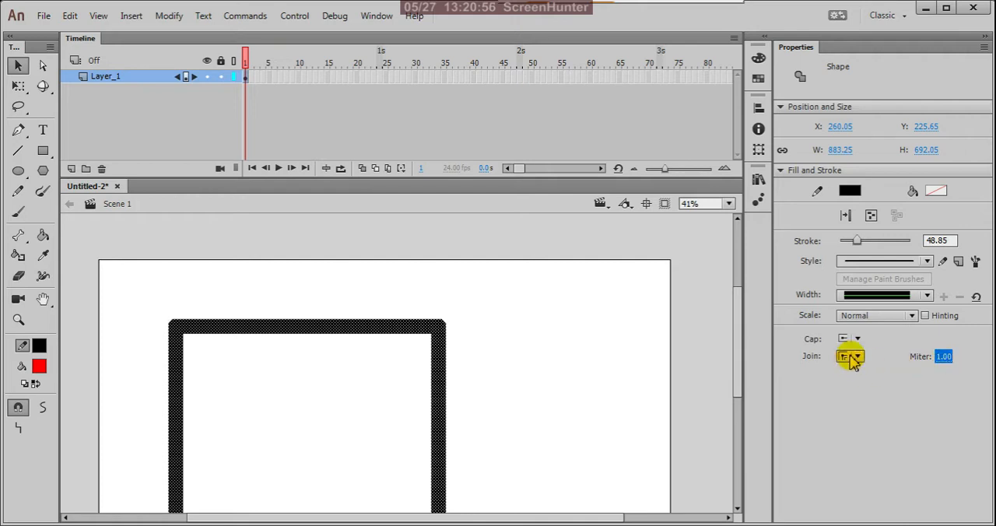
click(944, 358)
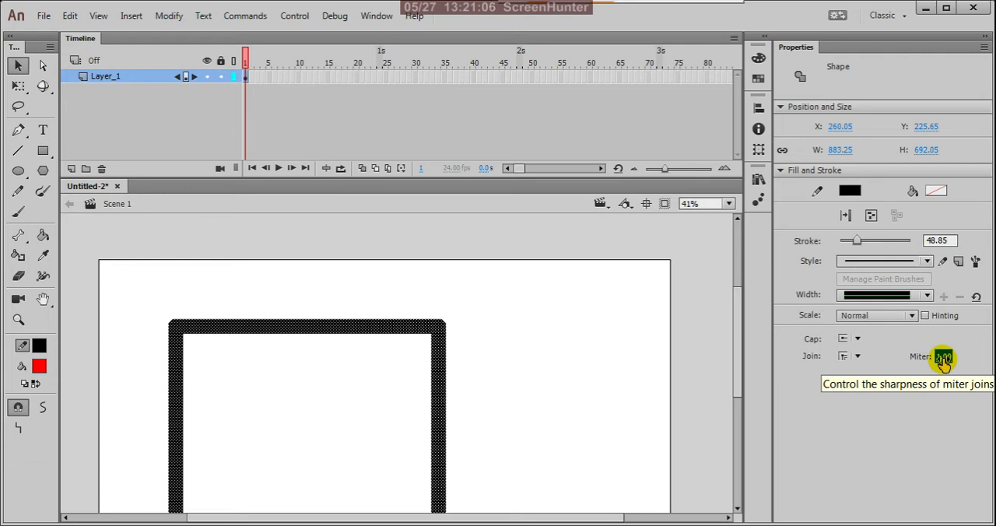
click(944, 357)
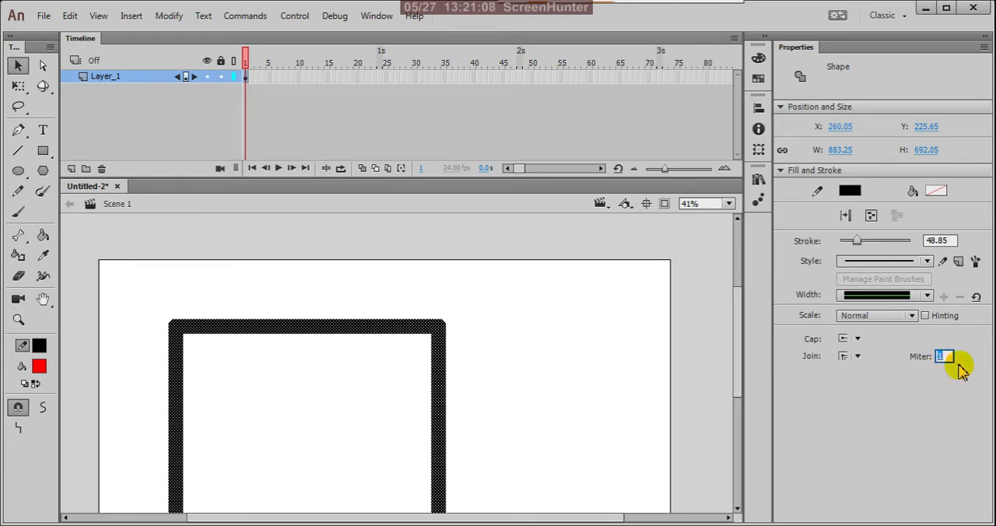
key(Return)
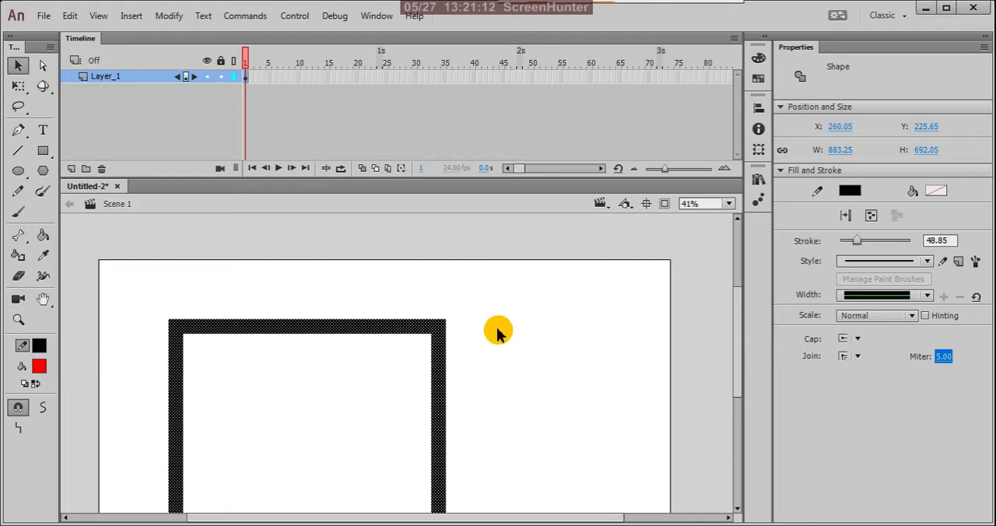
Swap the stroke and fill colors so that the rectangle's outline is red.
scroll(440, 327, up, 3)
scroll(440, 339, up, 1)
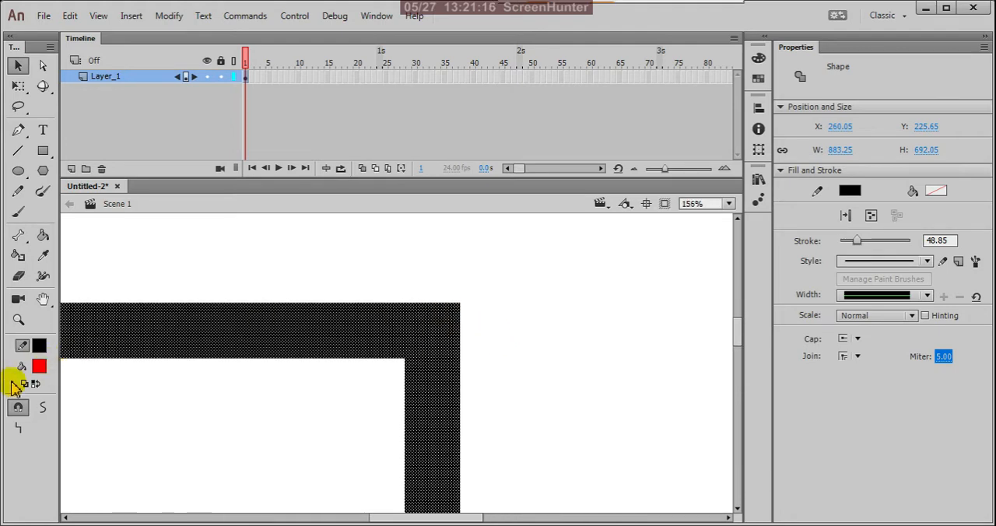
click(35, 384)
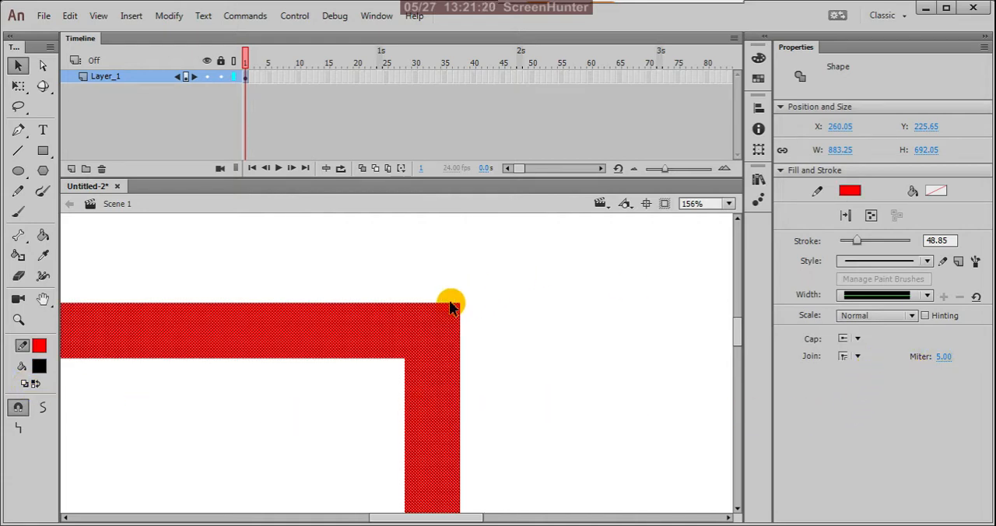
Select only the upper-right corner of the red outline and try miter values of 10 and 1, ending with 5.
drag(417, 274, 497, 366)
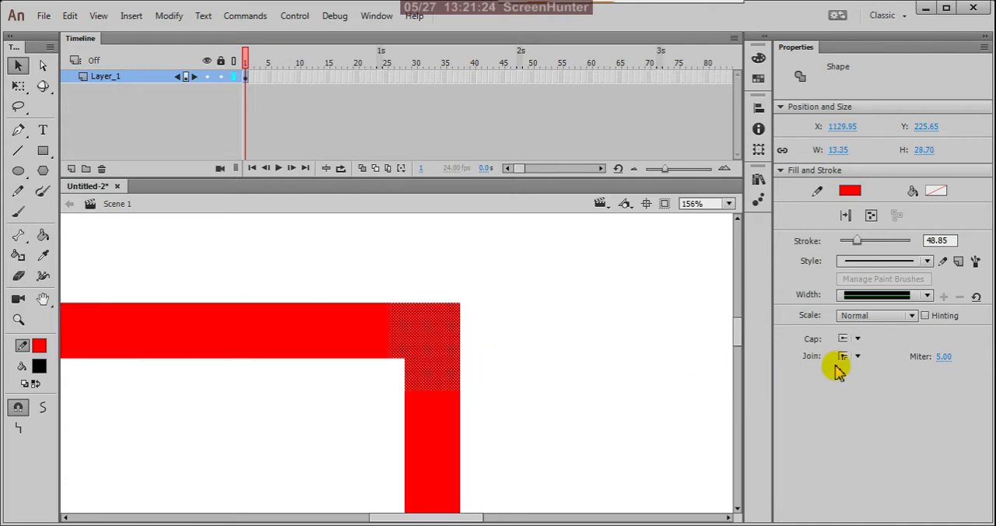
click(944, 359)
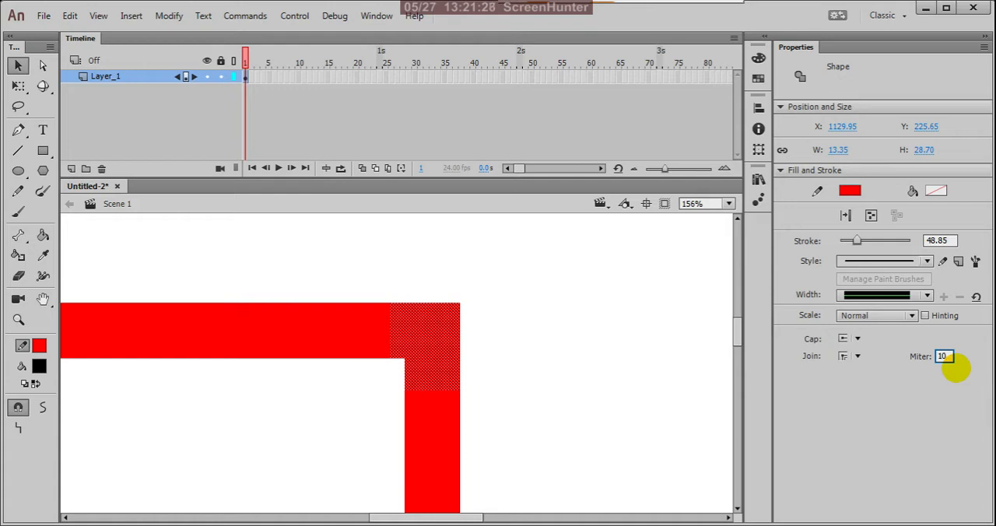
key(Return)
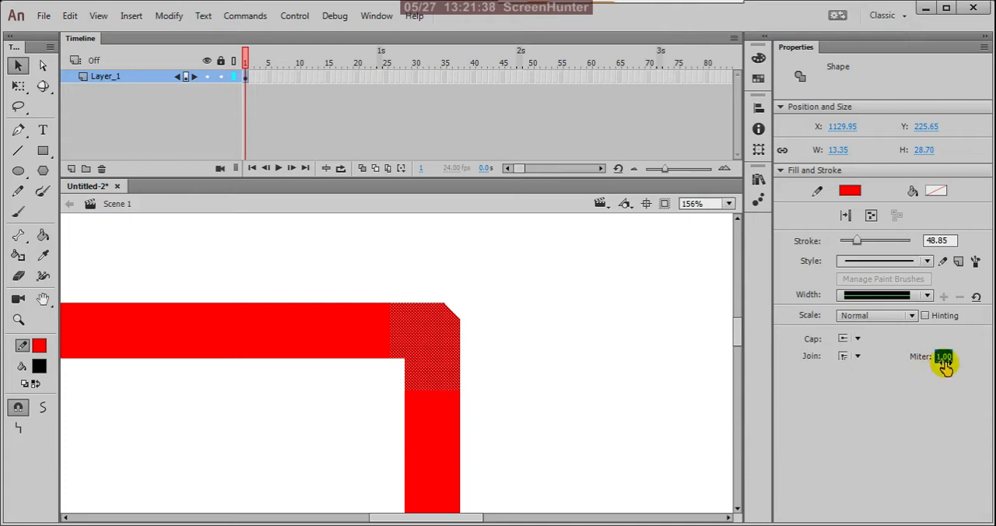
text(3)
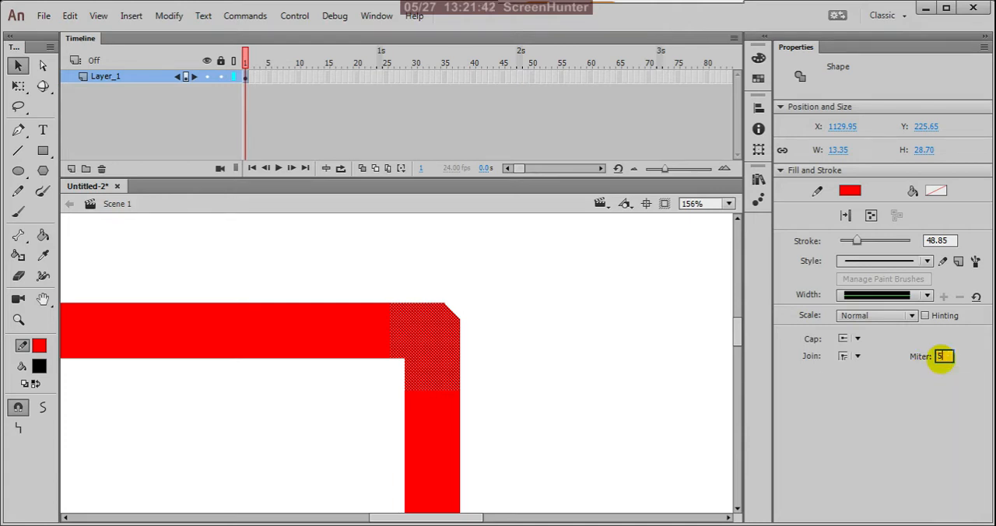
Try the Round and Bevel joins on the selected upper-right corner of the outline, ending with Round.
click(857, 356)
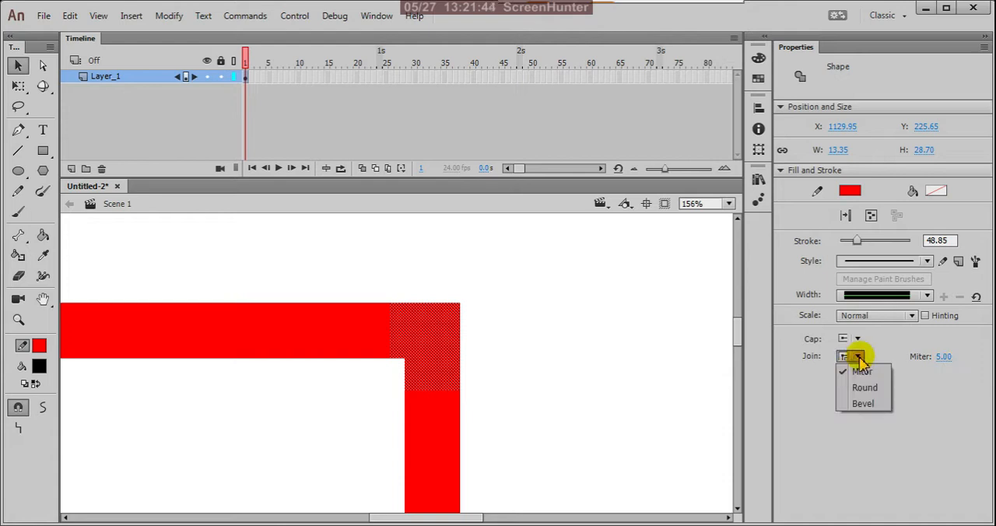
click(876, 388)
click(856, 358)
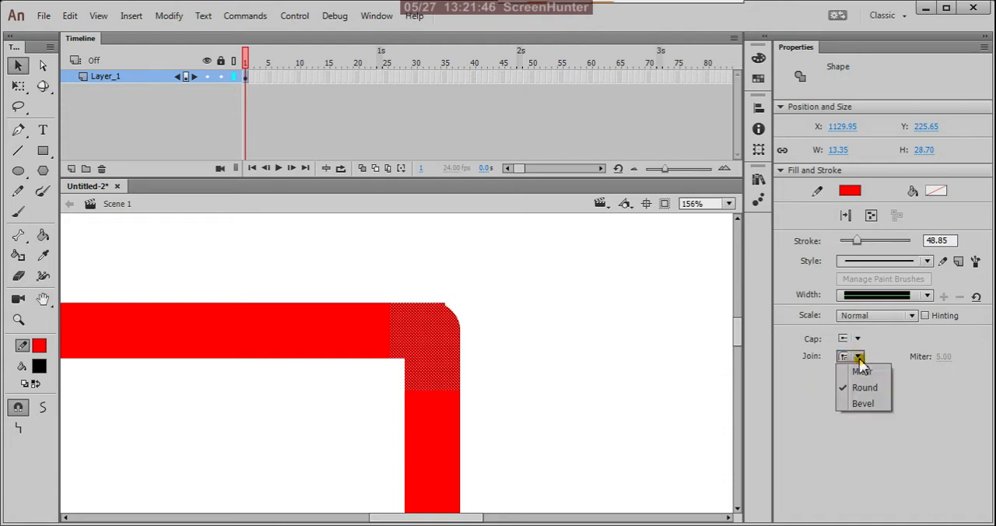
click(862, 403)
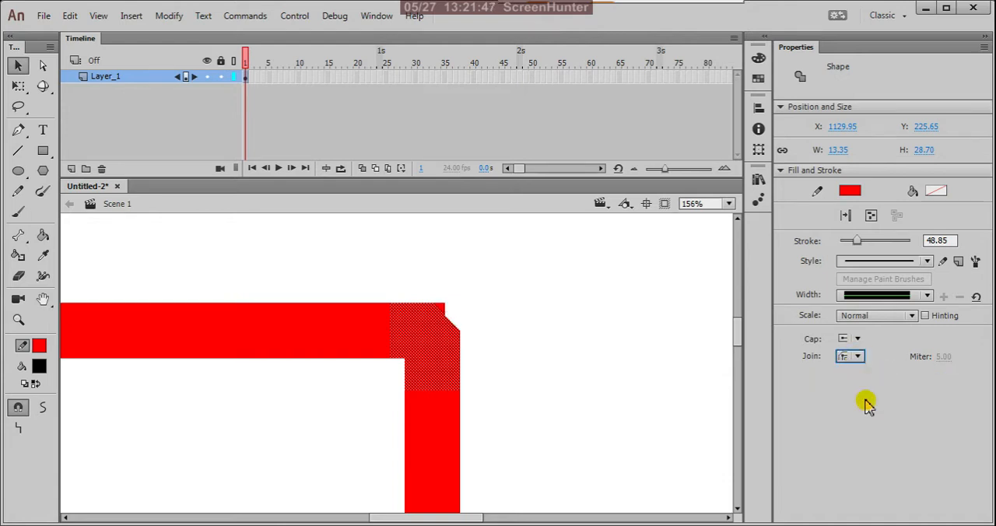
click(858, 360)
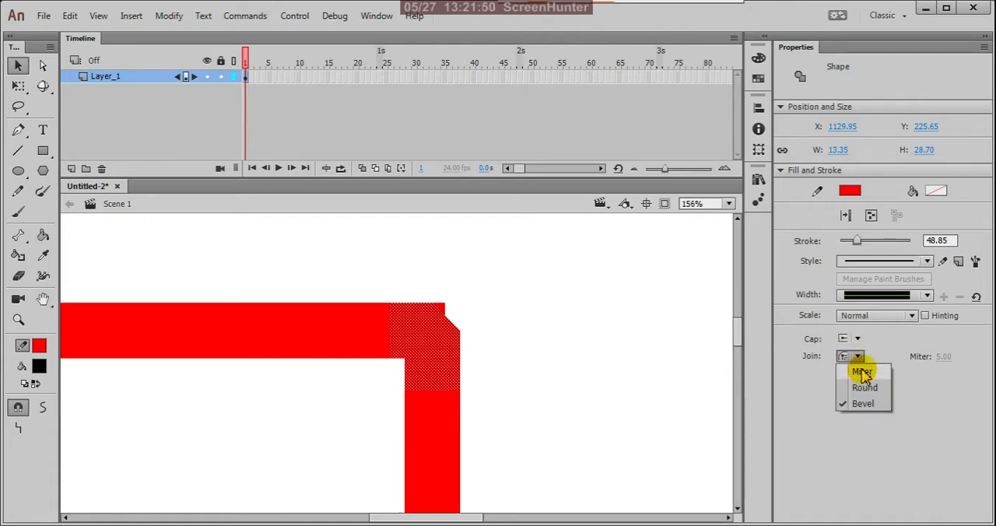
click(865, 386)
click(559, 314)
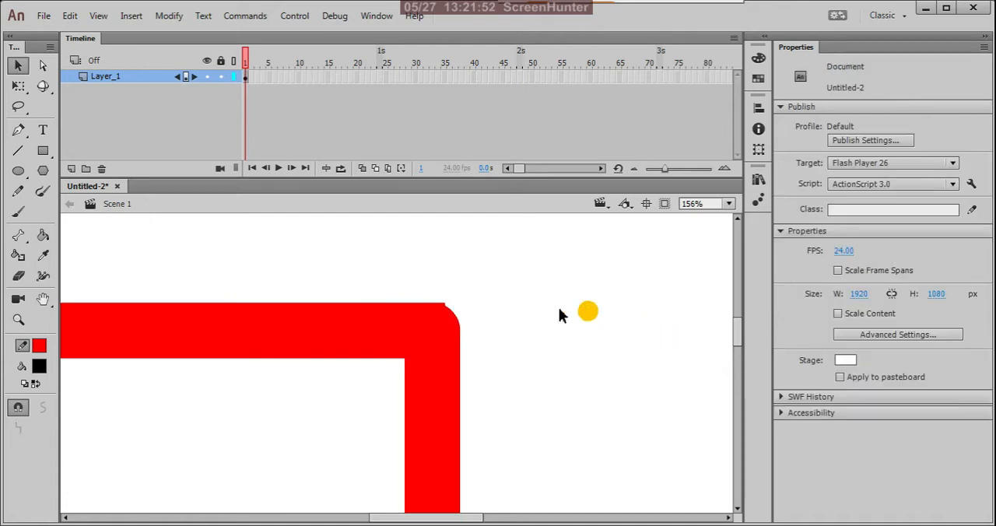
Delete the entire red outline from the stage.
drag(310, 280, 531, 452)
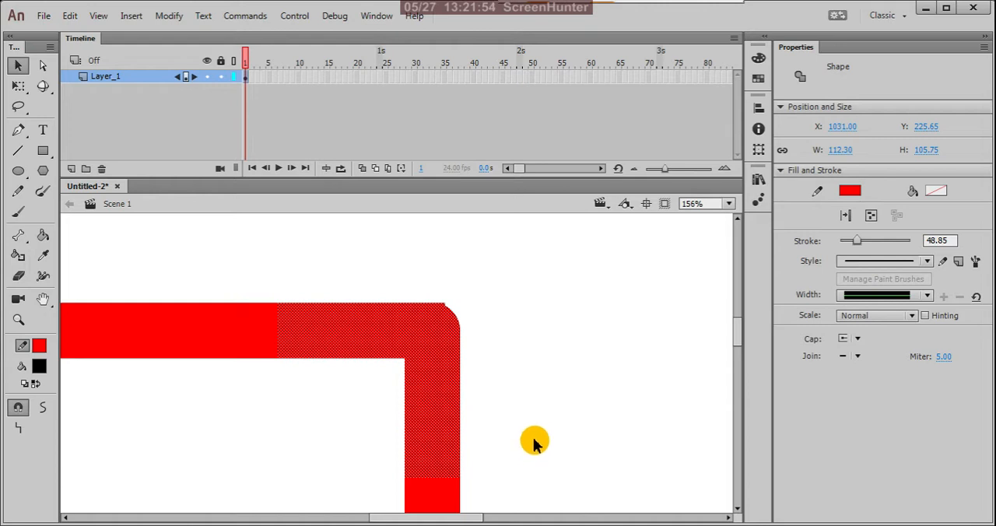
scroll(556, 409, down, 5)
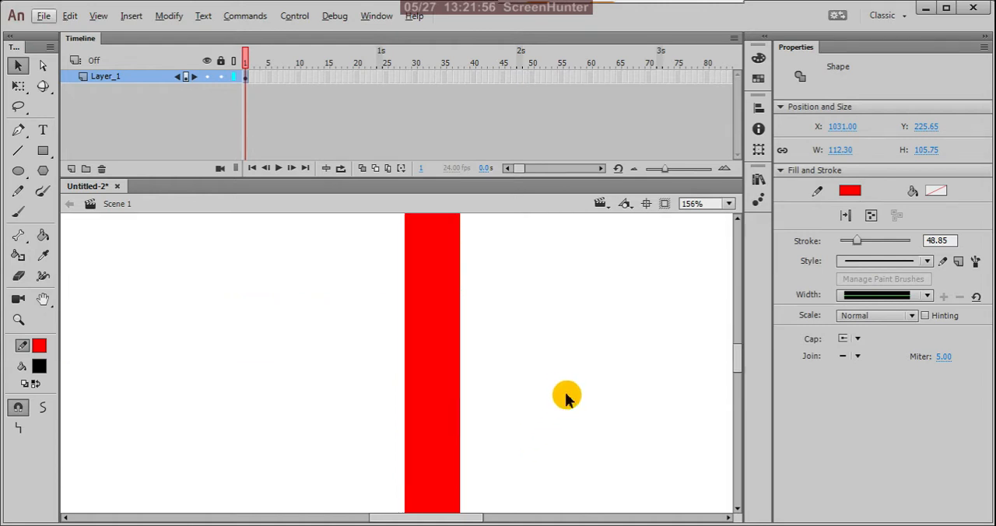
scroll(566, 397, down, 8)
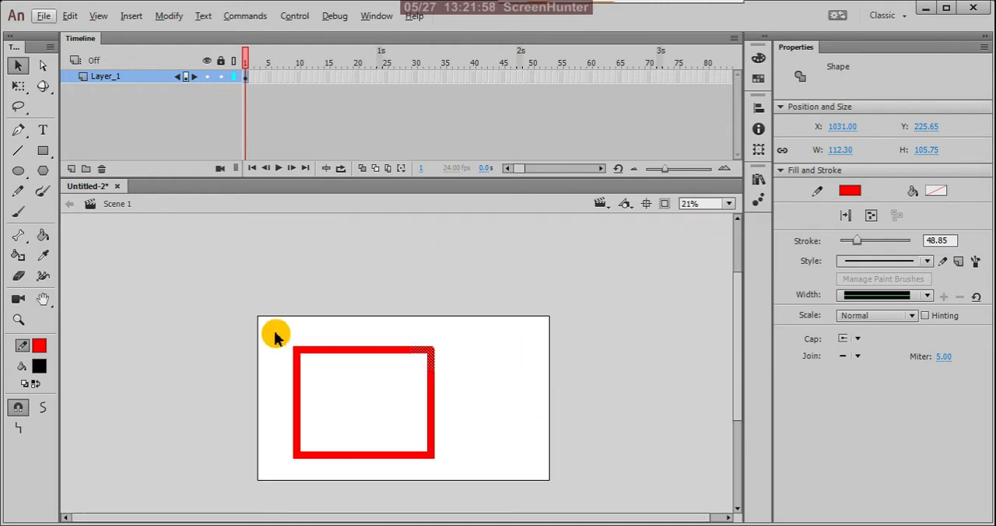
drag(254, 320, 524, 518)
key(Delete)
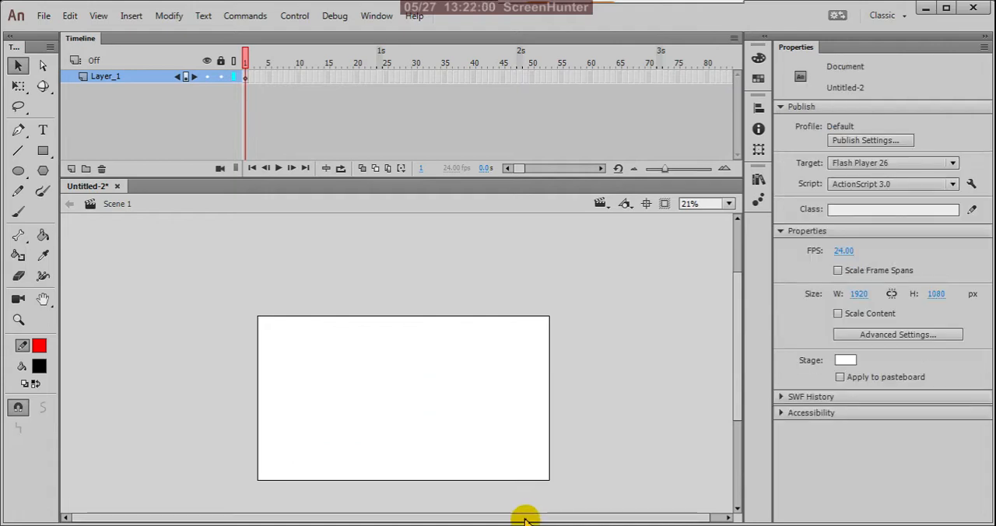
Draw a rectangle about 971 by 722 px with a red stroke and black fill, and delete its fill.
scroll(424, 439, up, 2)
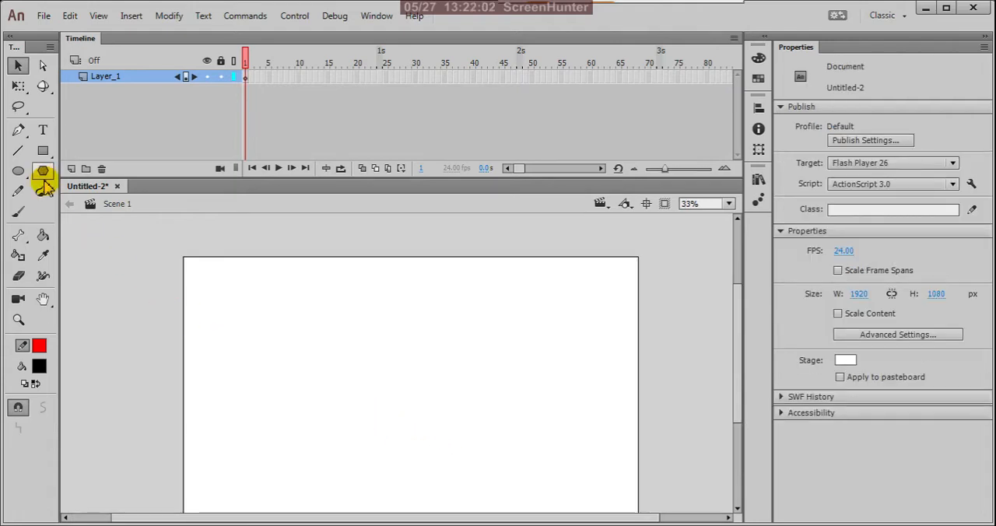
click(43, 151)
drag(253, 285, 483, 455)
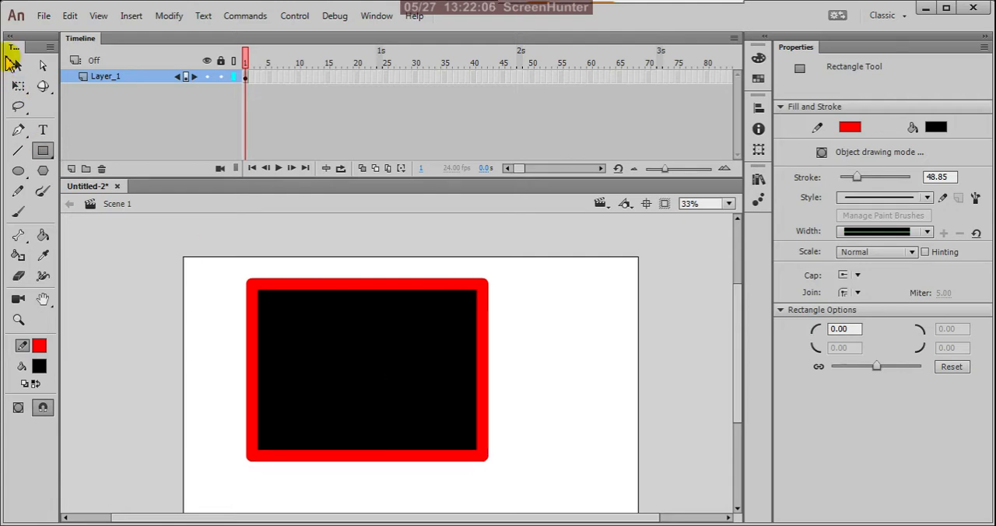
click(17, 65)
click(354, 337)
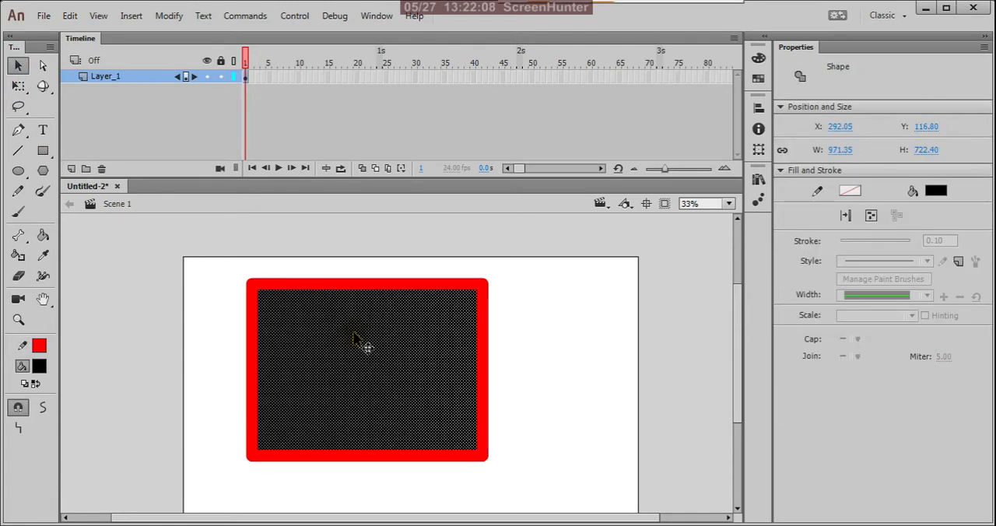
key(Delete)
Select the whole red outline and set its join style to Miter.
mouse_move(195, 263)
mouse_down()
mouse_move(317, 373)
mouse_move(549, 421)
mouse_up()
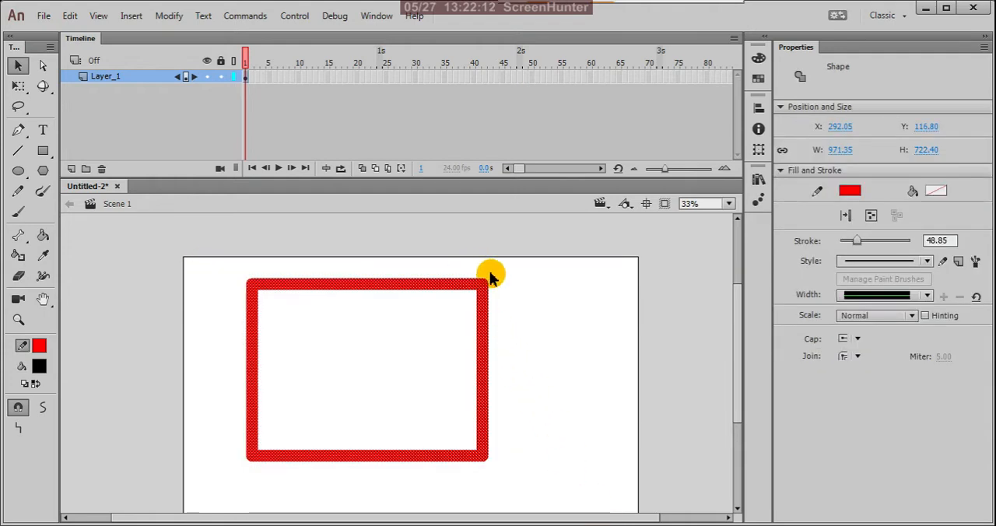
scroll(489, 288, up, 3)
click(852, 356)
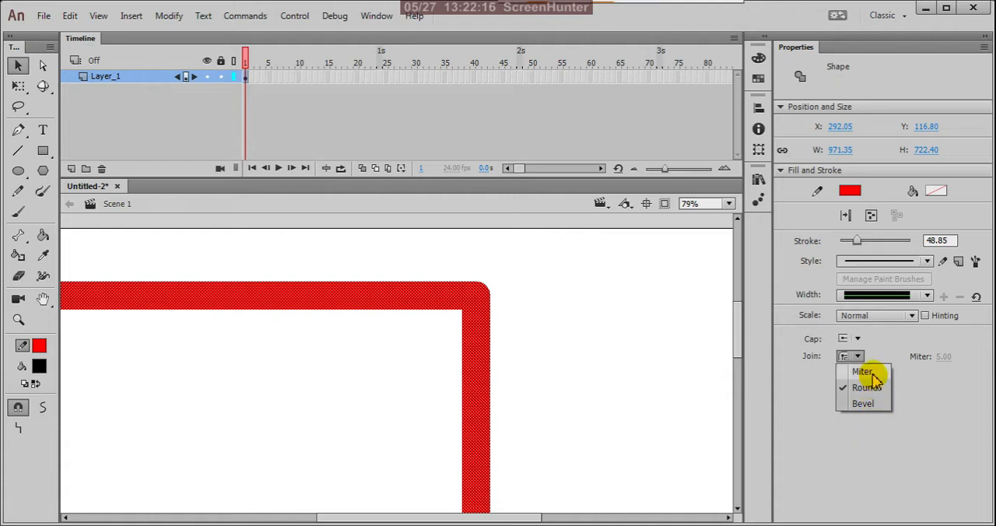
click(870, 373)
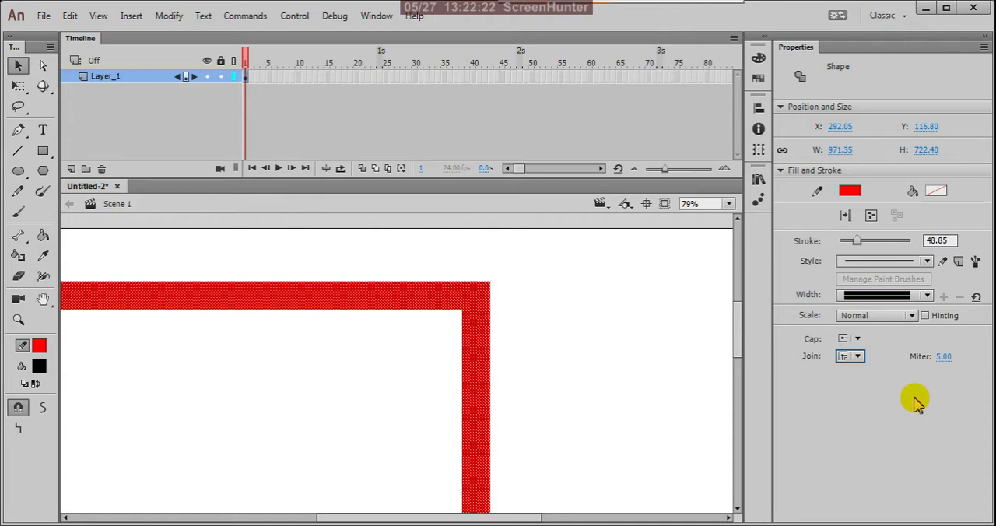
Open the Brush Library and browse the Arrows Special and Arrows Standard brushes.
click(975, 262)
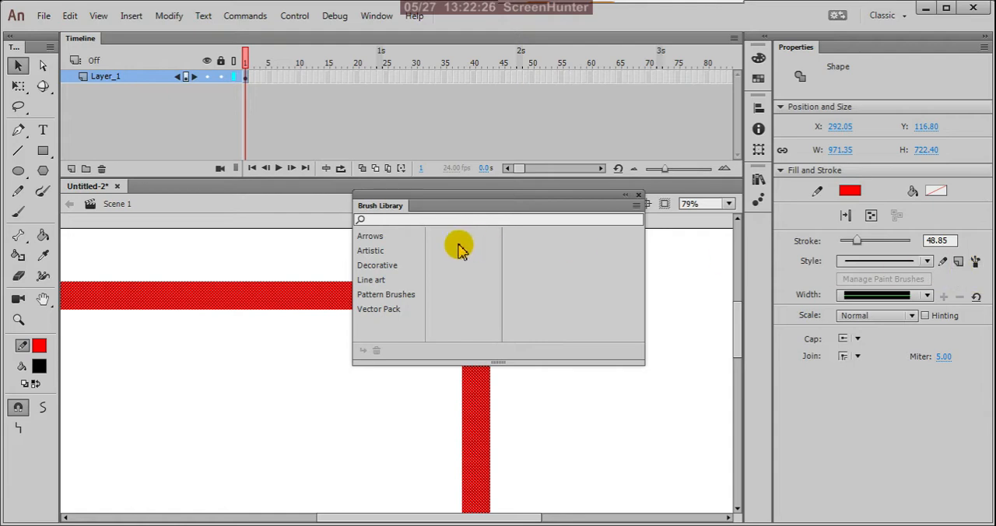
click(380, 236)
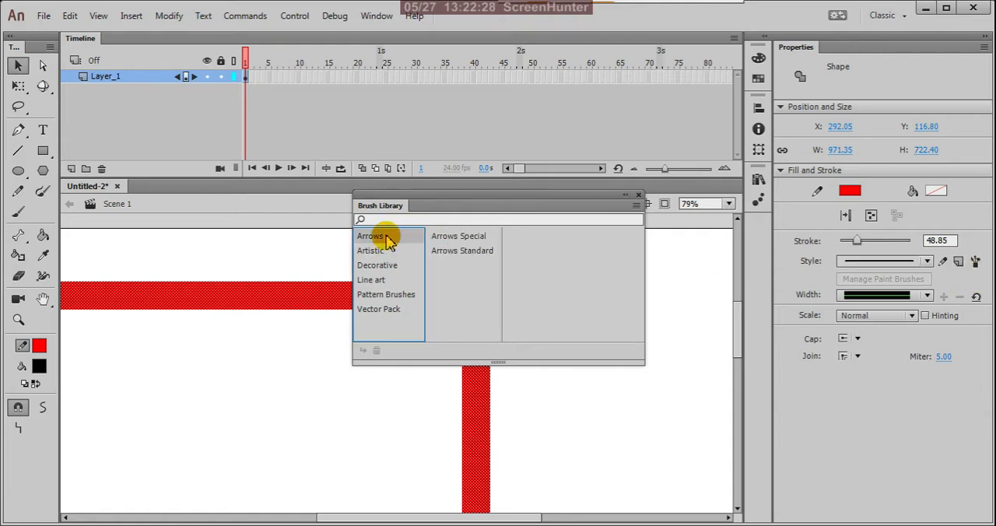
click(457, 249)
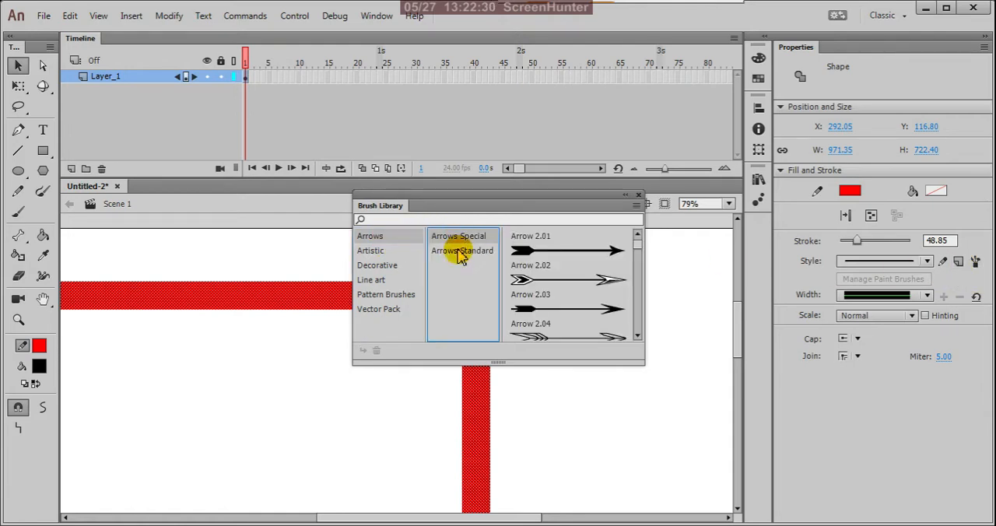
click(585, 257)
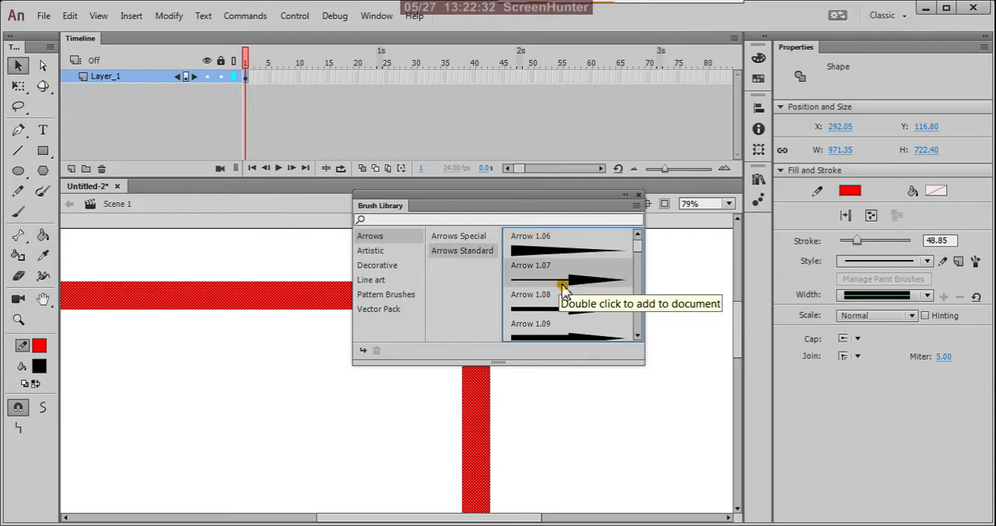
Apply the flame left brush from the Basic Line art set to the outline.
click(375, 280)
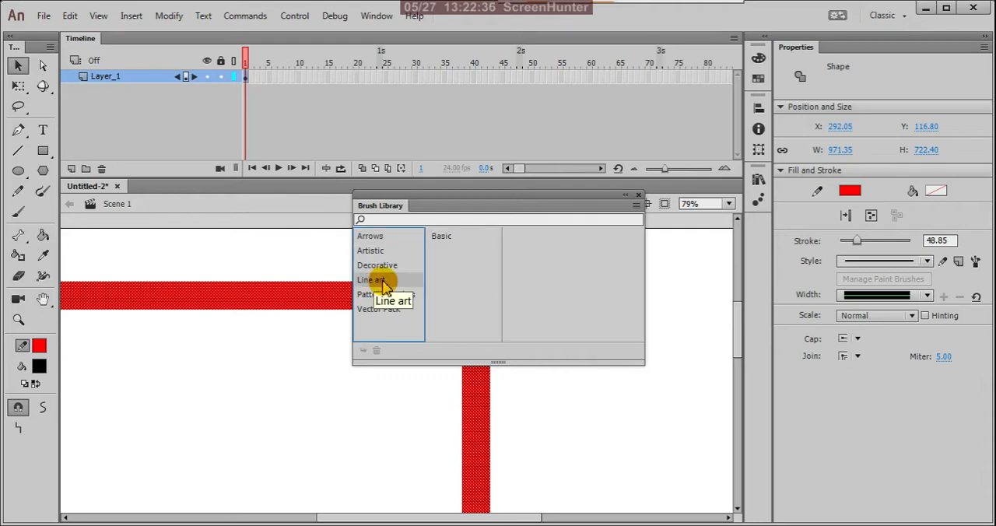
click(444, 236)
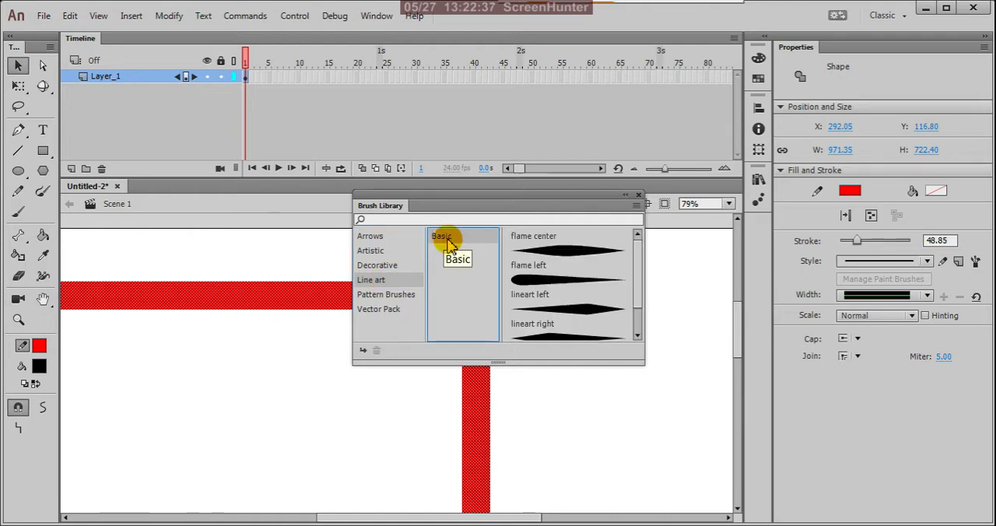
click(558, 282)
double_click(558, 283)
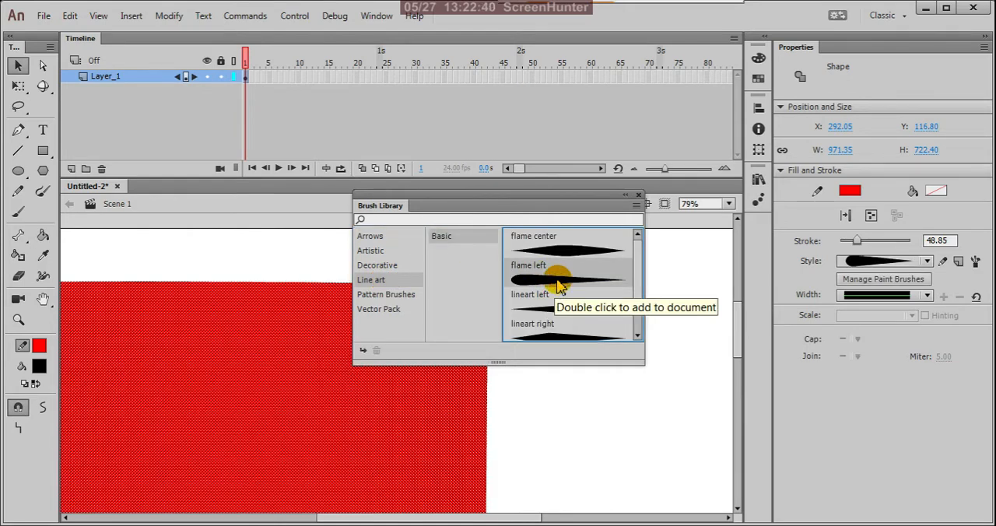
Try the Dashed Square pattern brush on the outline, finish with Dashed Square 1.3, and deselect the outline.
click(391, 296)
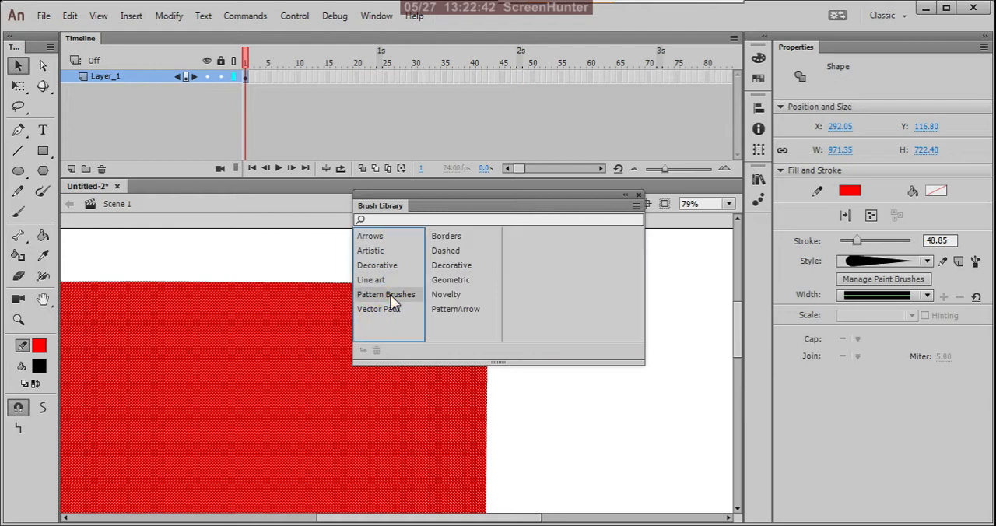
click(462, 251)
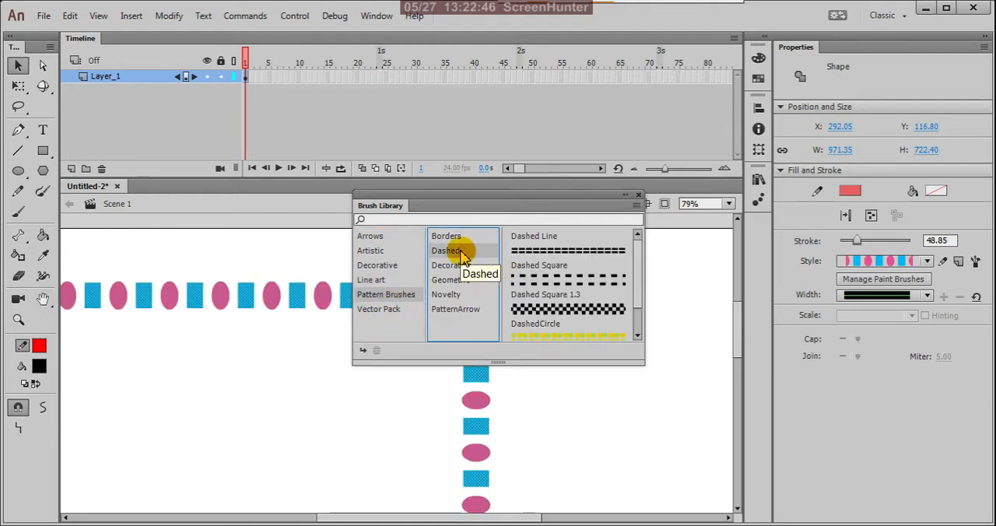
click(578, 257)
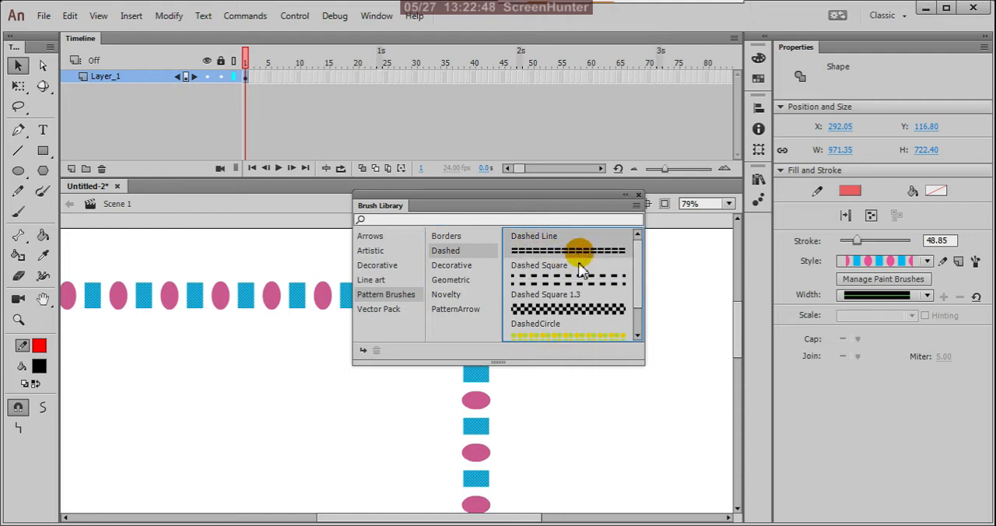
double_click(578, 280)
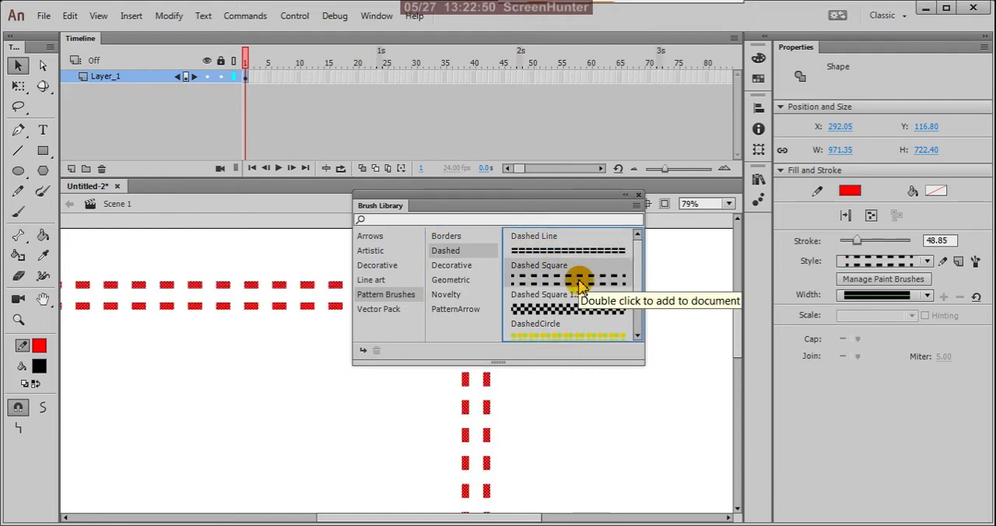
click(566, 311)
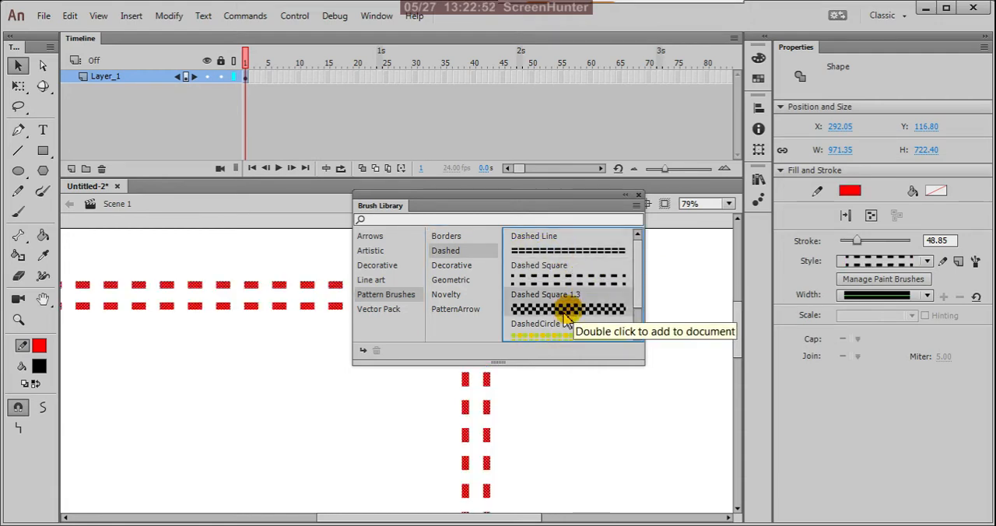
double_click(566, 313)
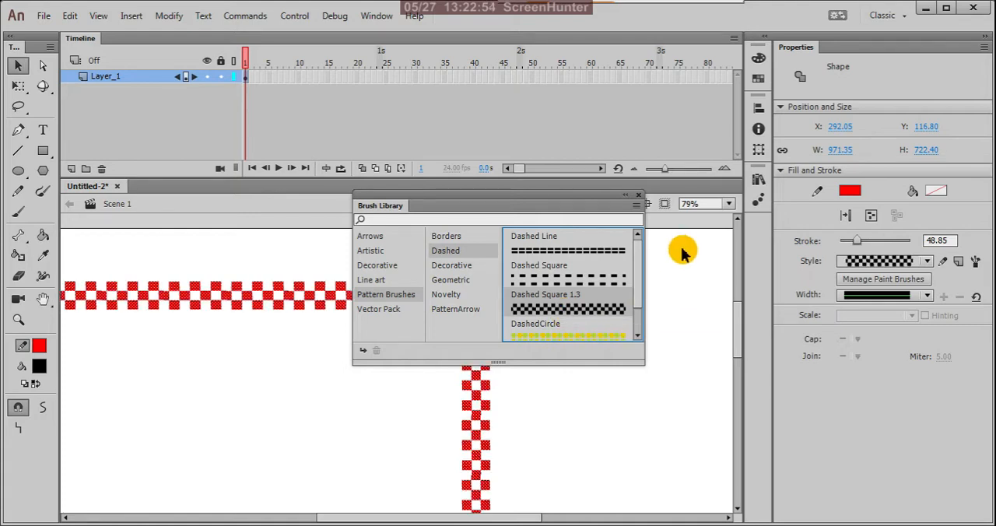
click(691, 220)
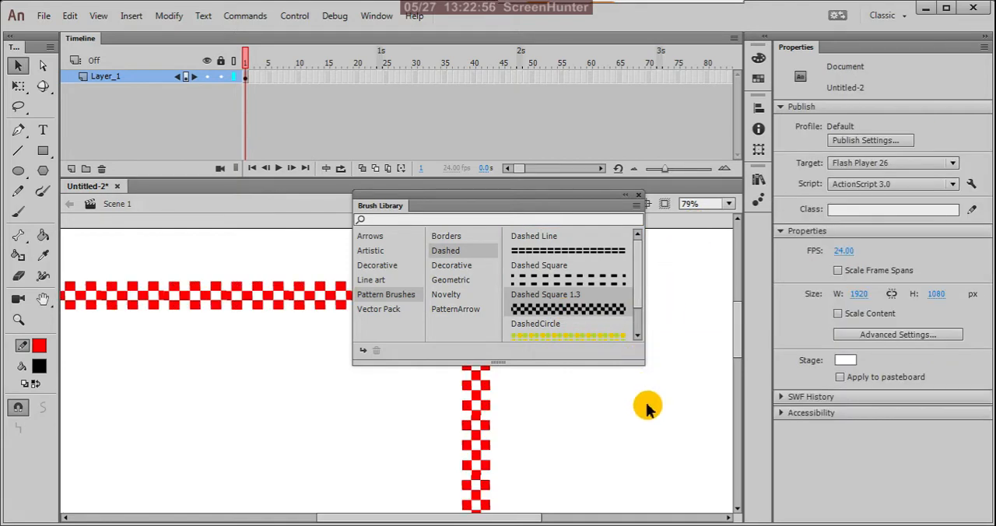
Collapse the Brush Library, examine the whole checkered outline and its upper-right corner, and select the rectangle's right edge.
click(625, 196)
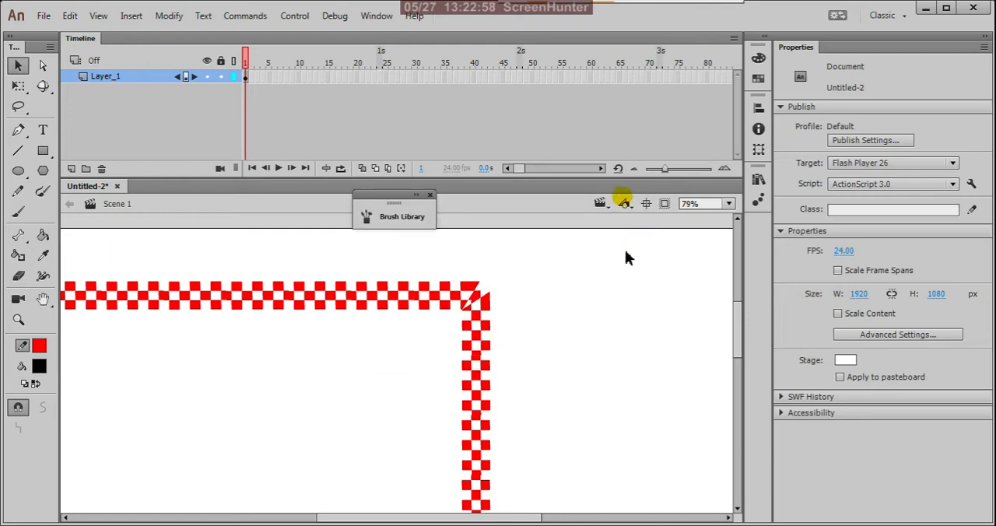
scroll(607, 373, down, 2)
scroll(609, 368, down, 3)
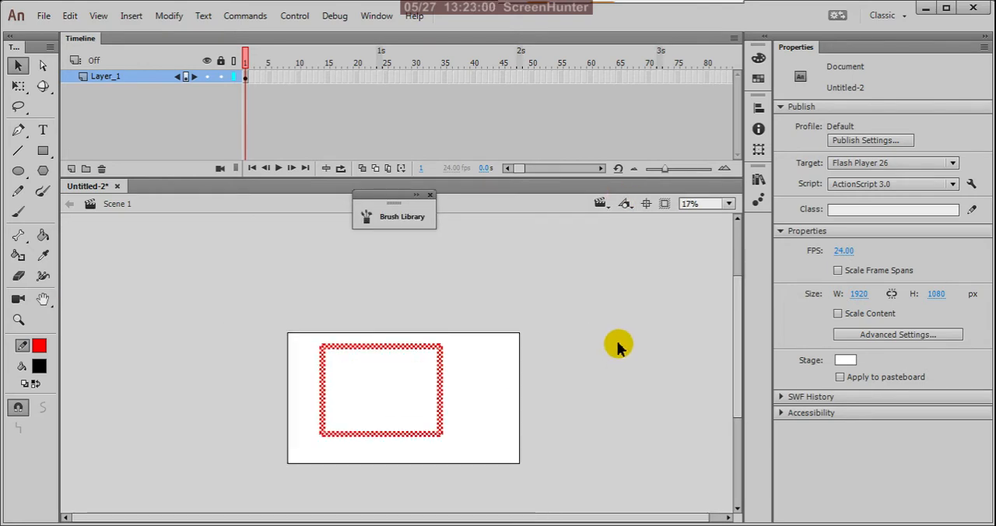
scroll(386, 414, up, 3)
scroll(321, 325, up, 2)
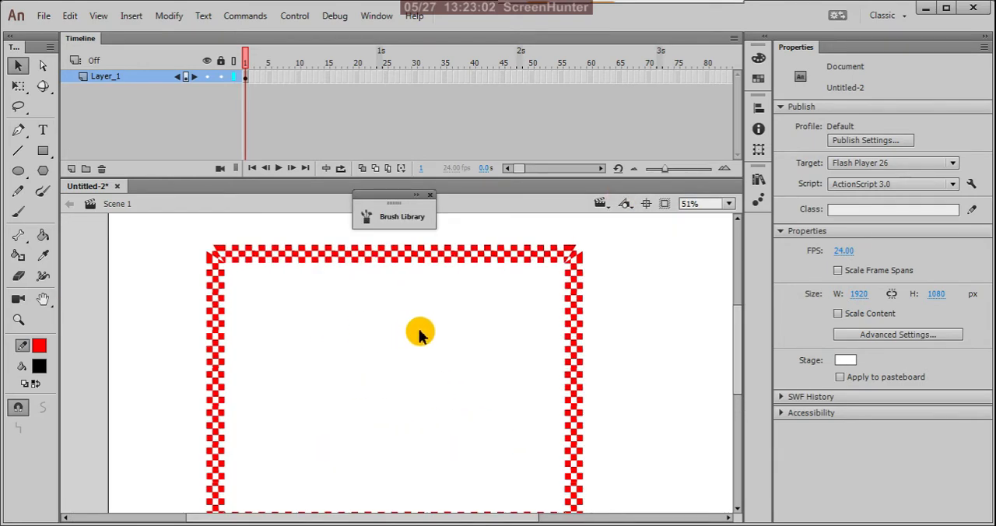
scroll(421, 331, down, 3)
click(463, 296)
click(504, 292)
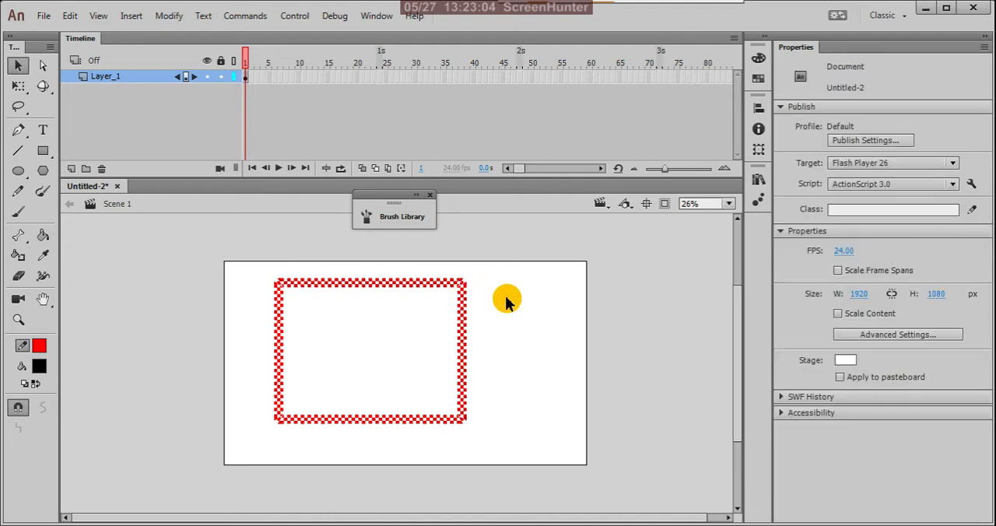
scroll(481, 286, up, 5)
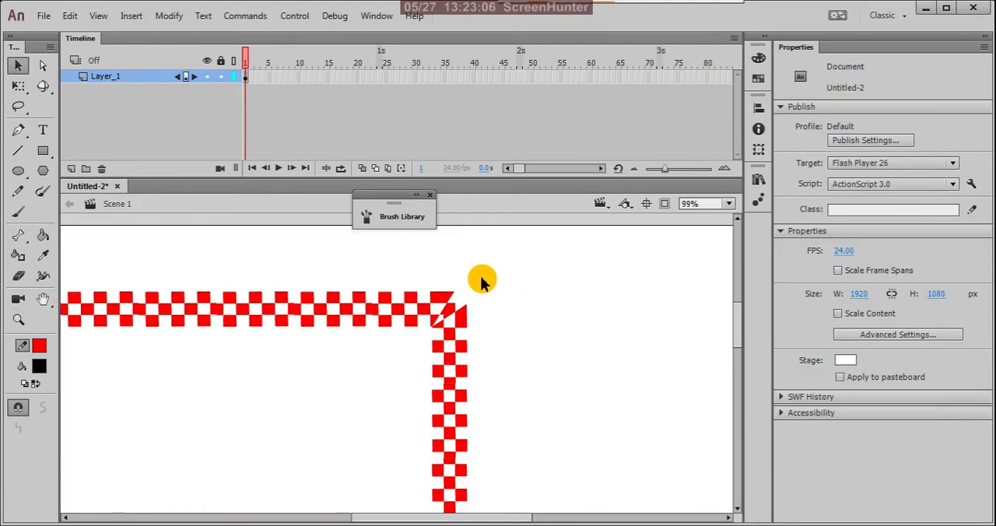
click(460, 340)
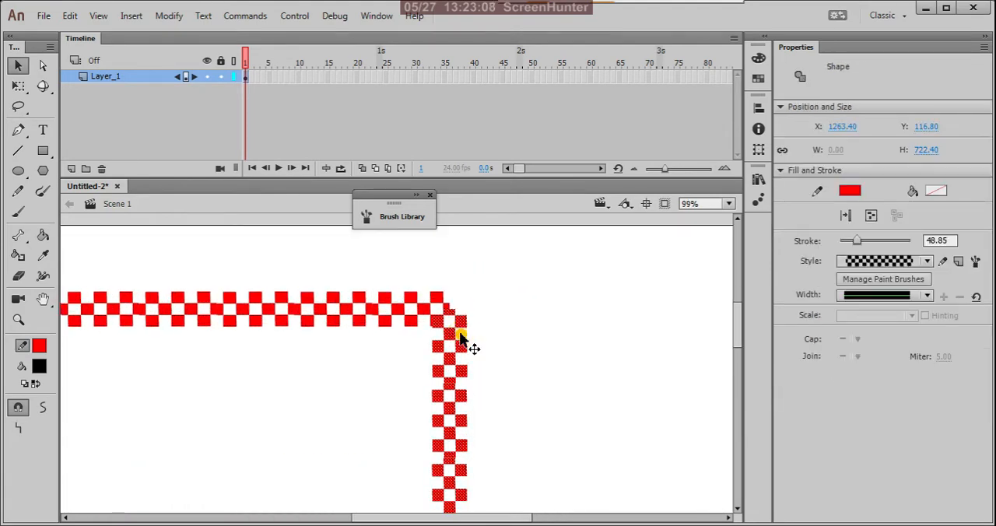
Select the whole checkered outline and use Free Transform to create a smaller centred copy inside it, about 630 by 468 px.
click(506, 300)
scroll(565, 309, down, 3)
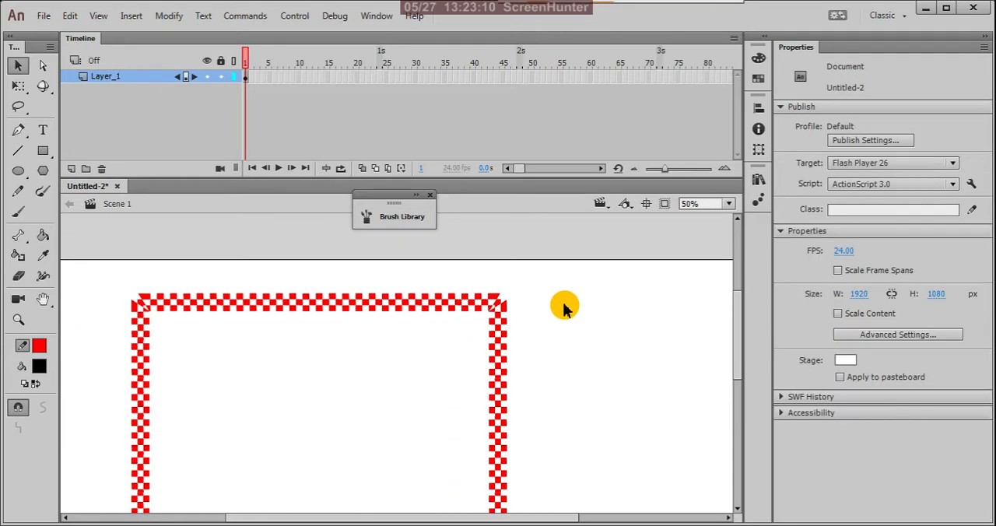
scroll(565, 309, down, 2)
drag(244, 275, 568, 507)
drag(462, 411, 492, 417)
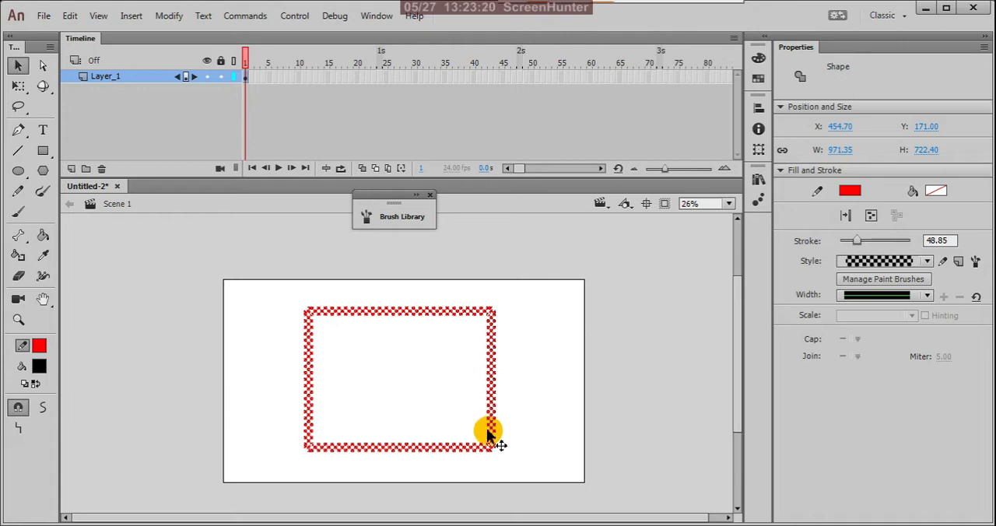
key(q)
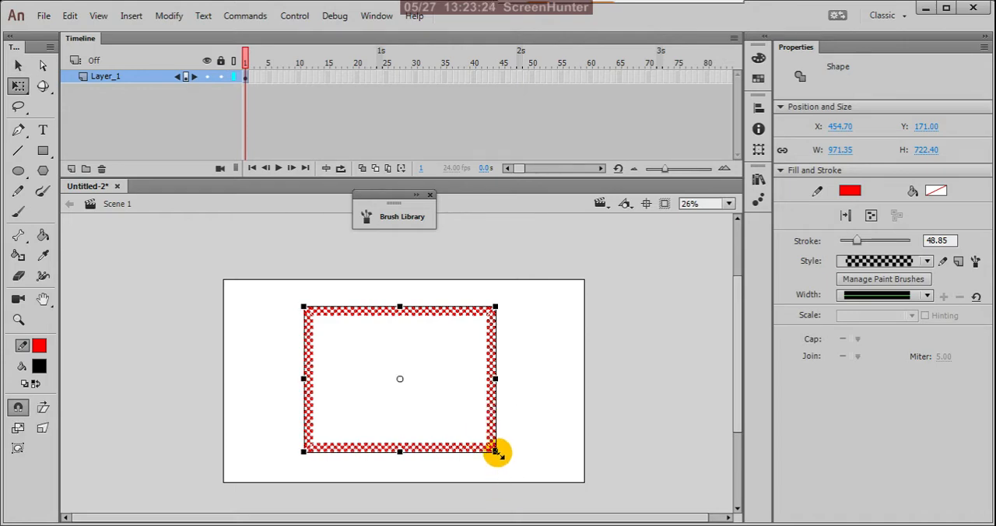
drag(496, 452, 472, 433)
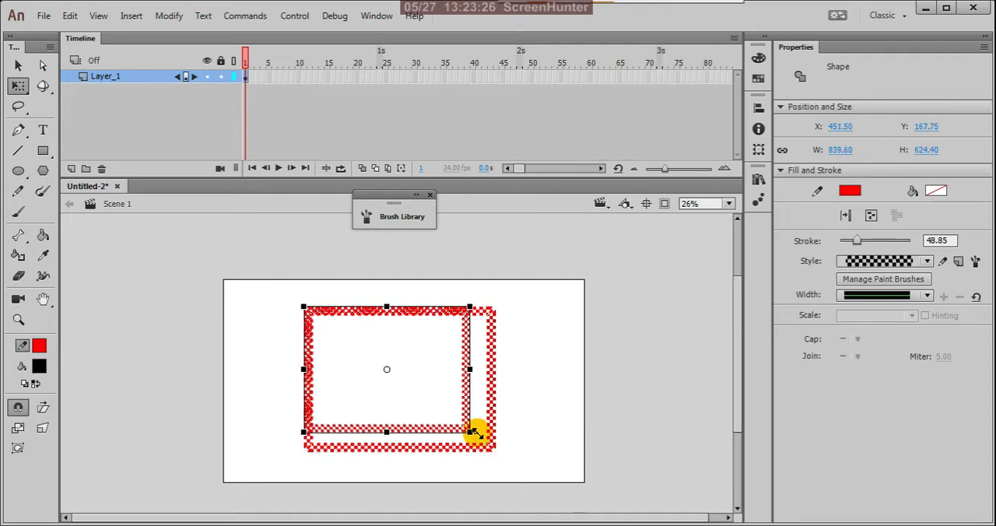
key(ctrl+z)
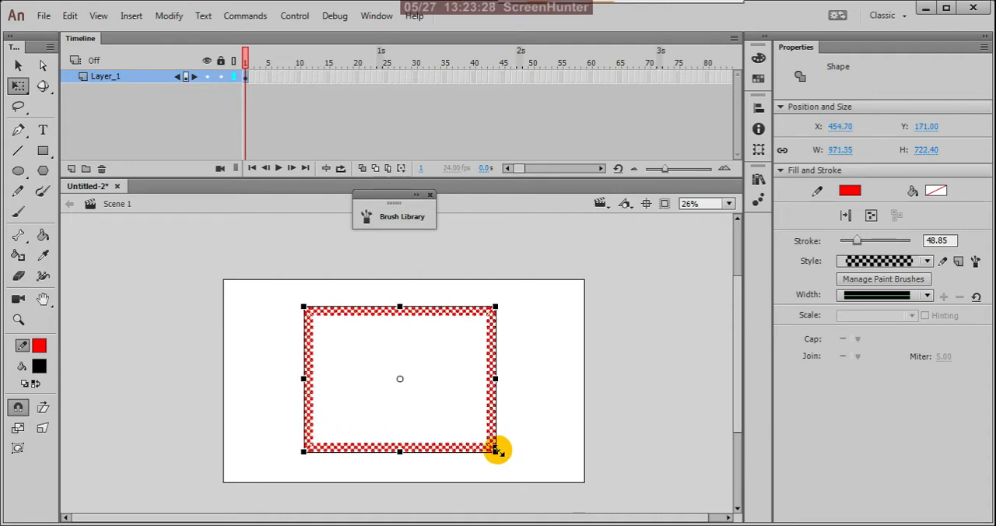
drag(497, 449, 482, 425)
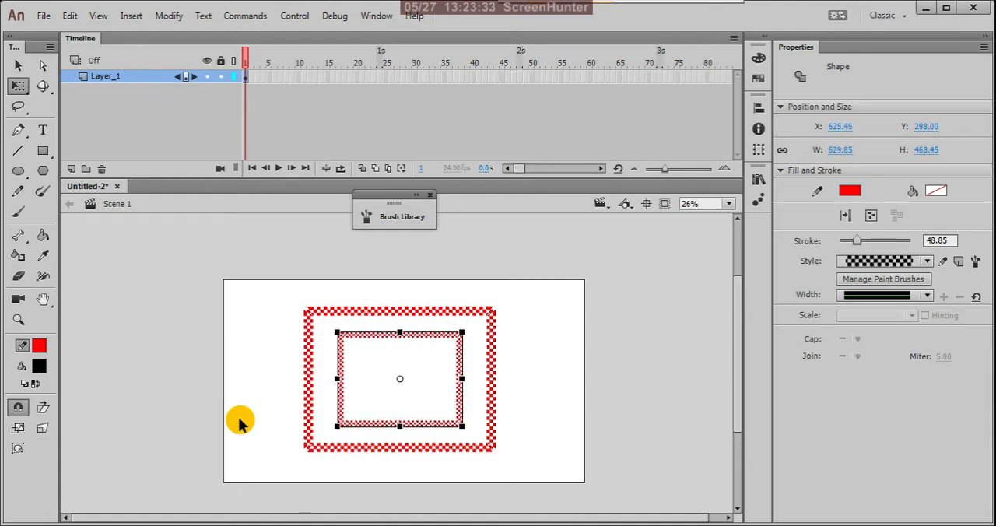
Change the inner rectangle's stroke colour to green and deselect it.
click(39, 350)
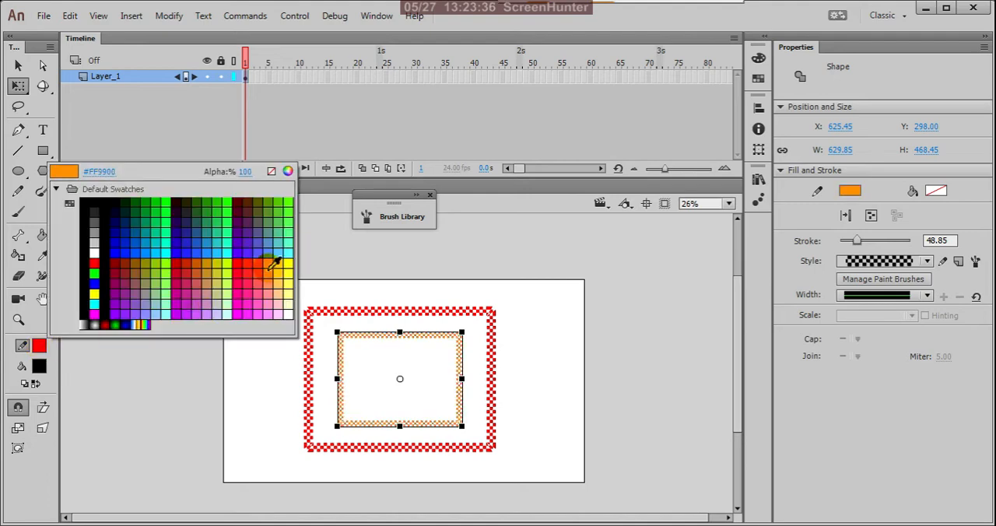
click(287, 204)
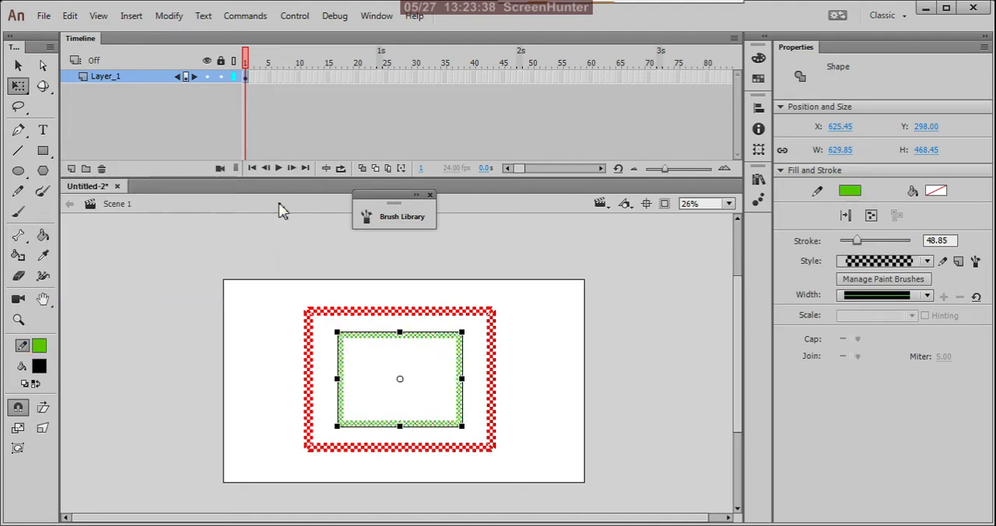
click(357, 282)
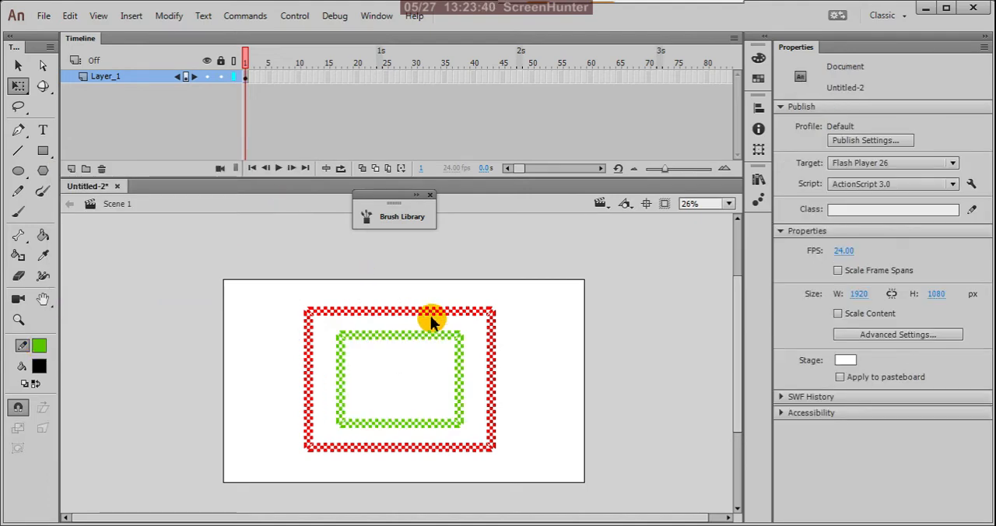
scroll(425, 349, up, 1)
scroll(440, 340, down, 1)
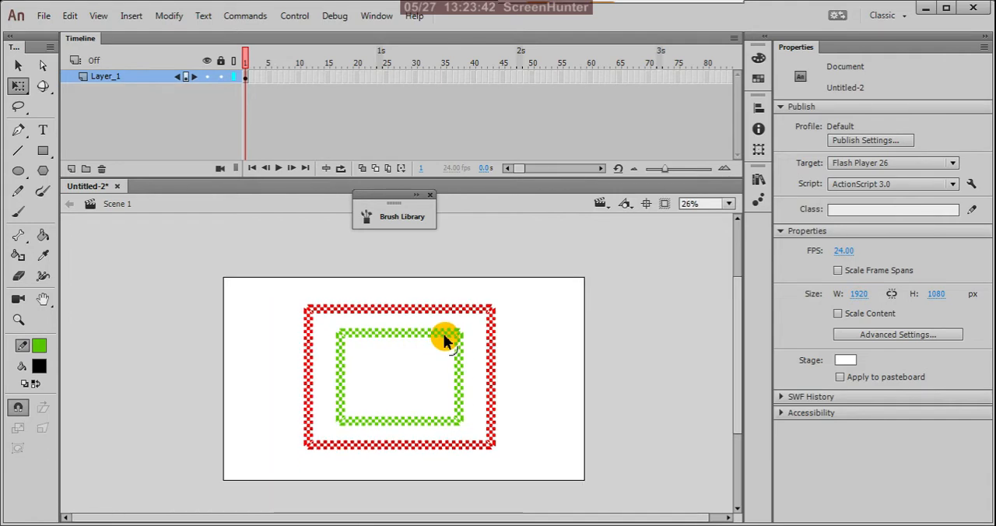
Try selecting both rectangles together, single edges of each, and the inner green rectangle alone.
drag(283, 281, 548, 488)
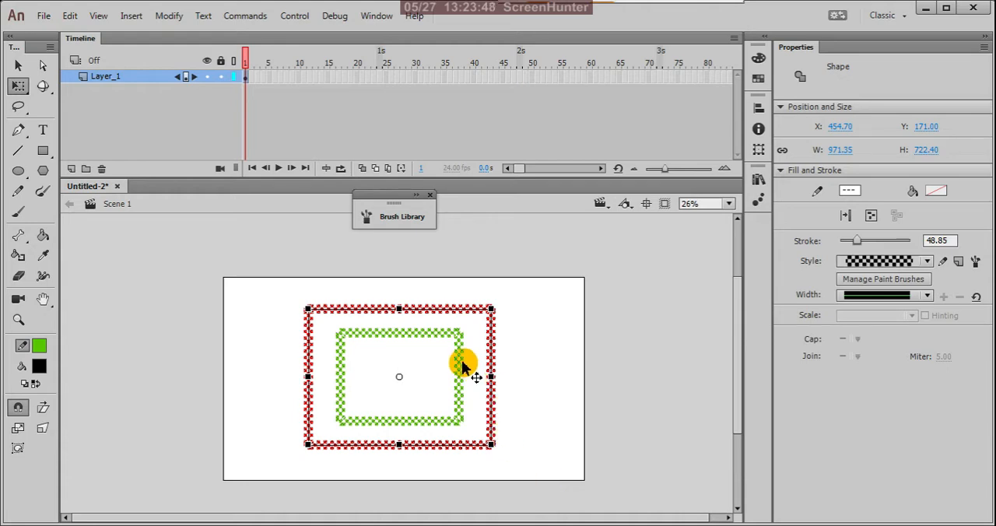
scroll(462, 363, up, 1)
click(597, 352)
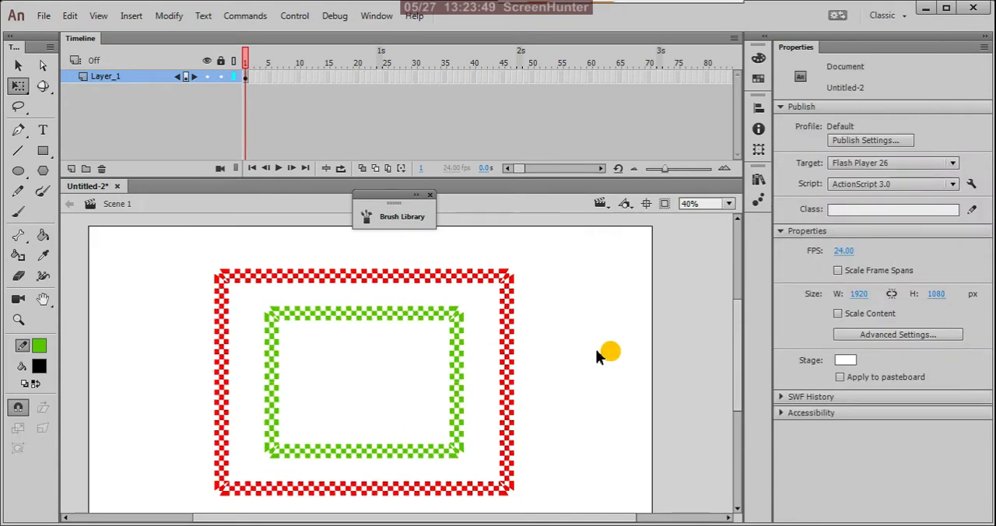
click(459, 354)
click(548, 328)
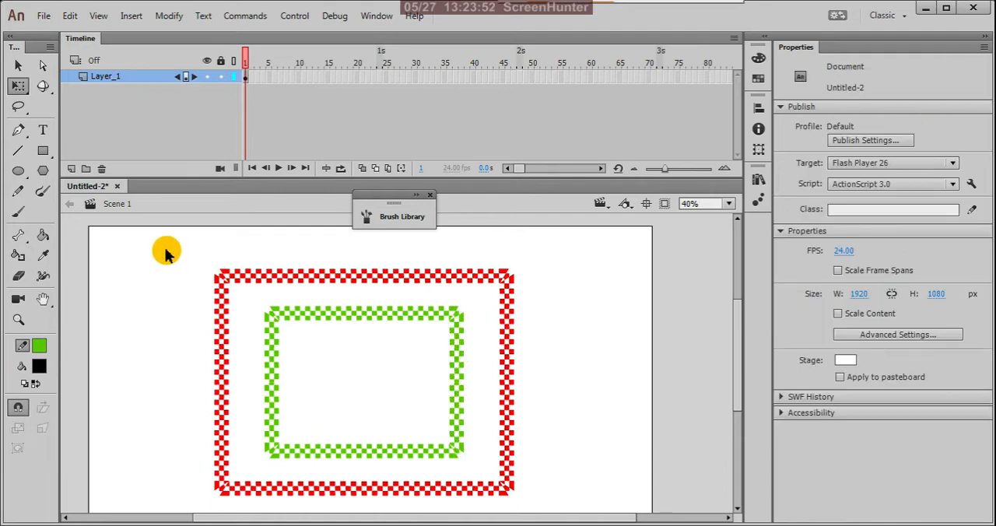
drag(166, 253, 593, 519)
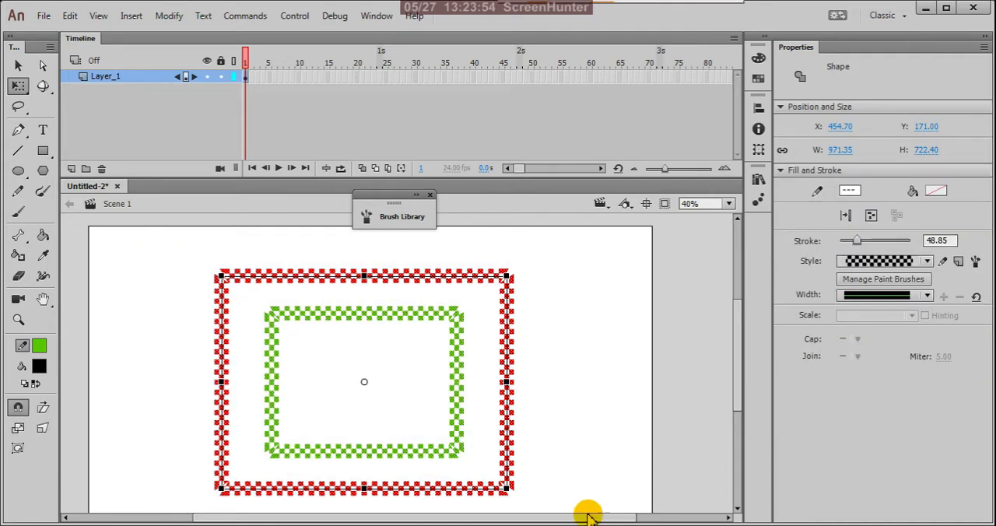
click(540, 327)
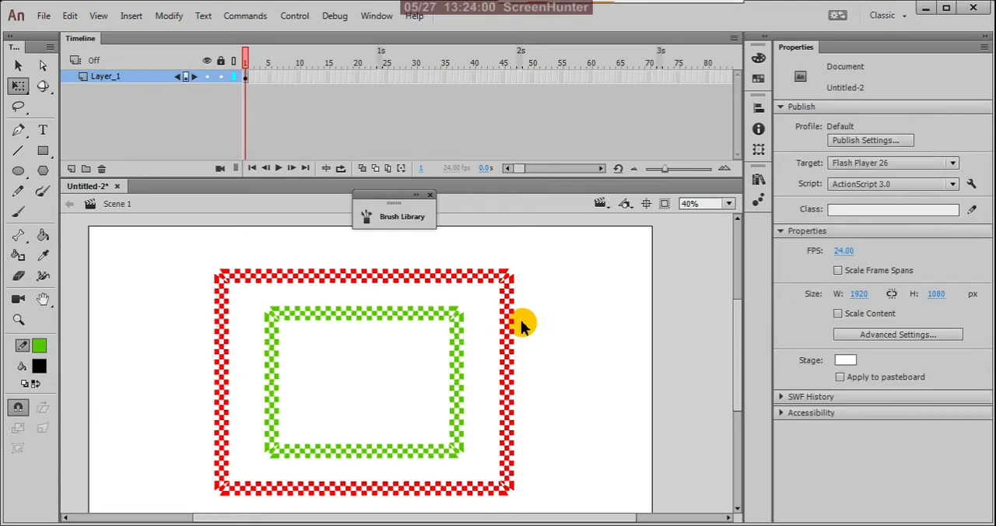
click(507, 325)
click(592, 334)
drag(249, 299, 472, 470)
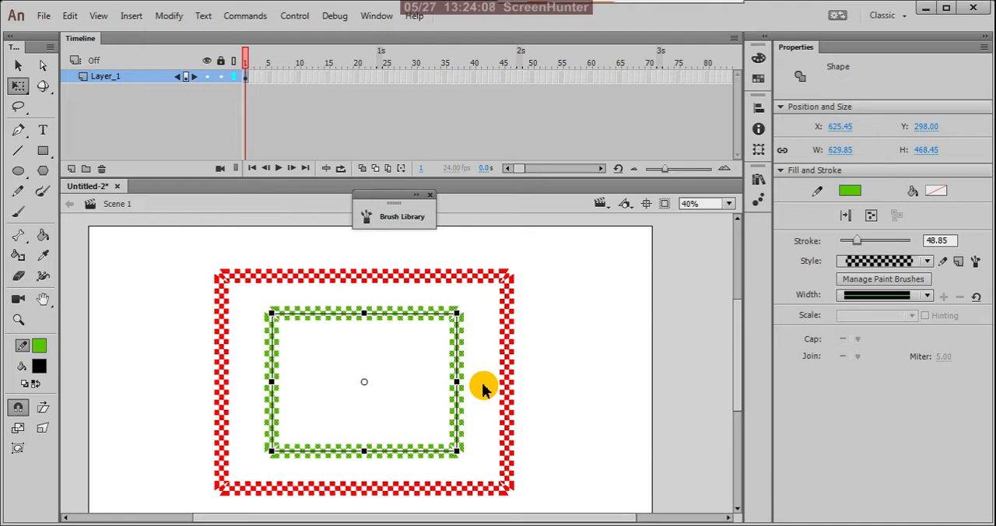
Select both rectangles together, and flip them vertically and horizontally.
drag(183, 245, 568, 514)
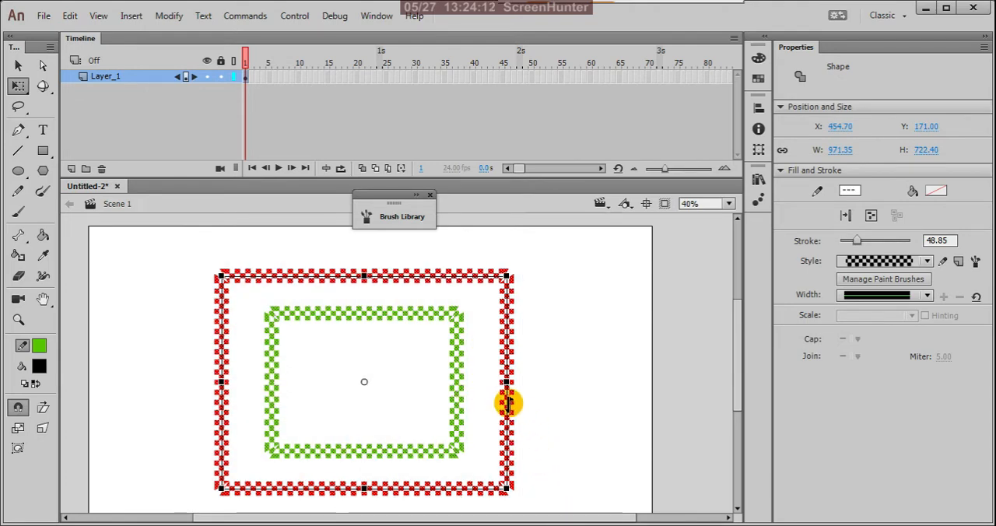
right_click(507, 403)
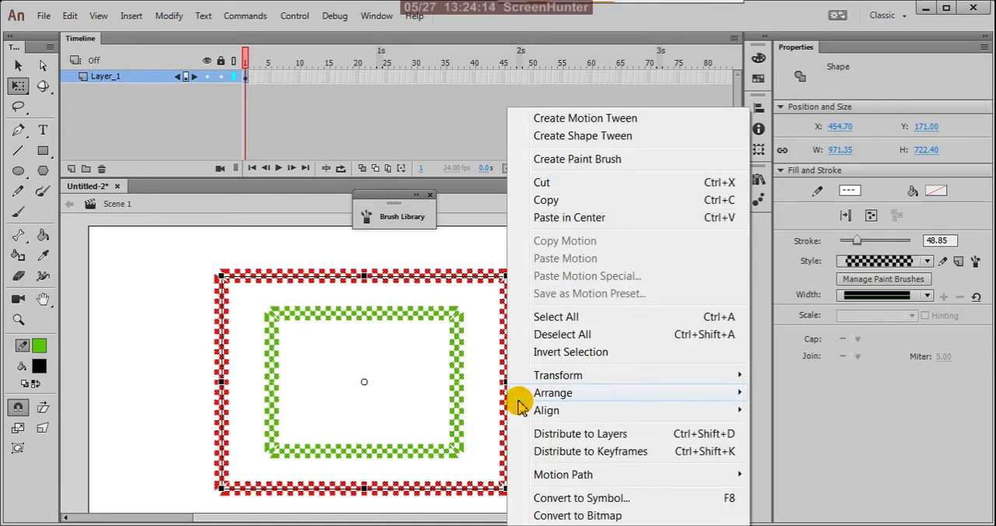
mouse_move(649, 379)
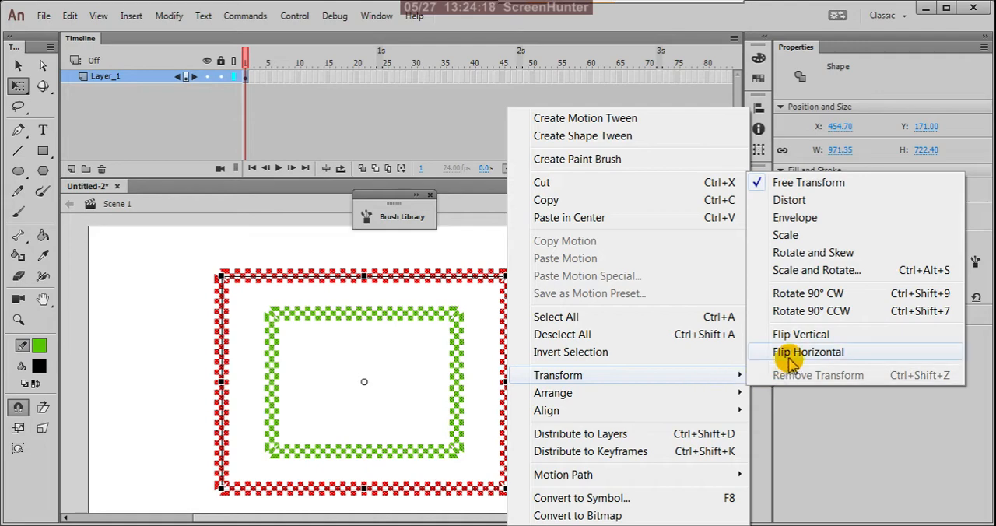
click(844, 334)
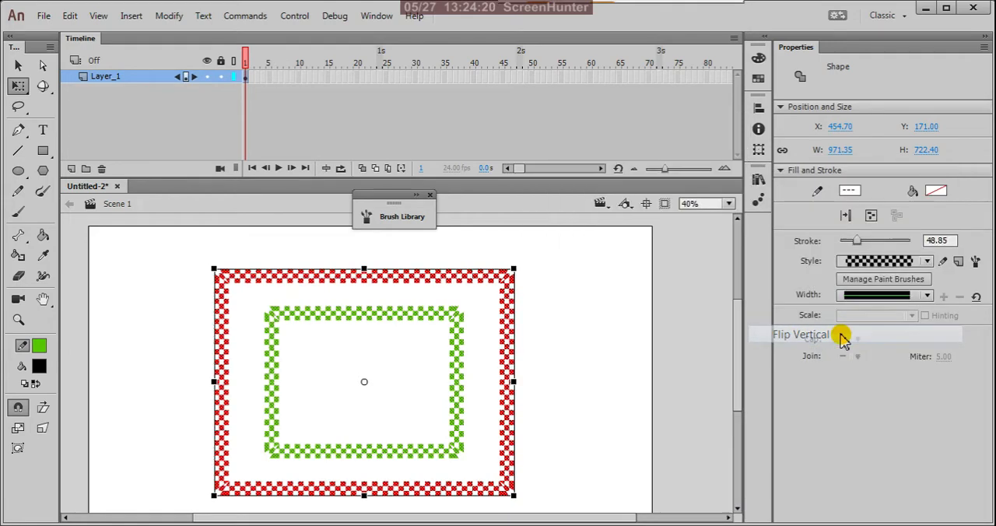
right_click(504, 360)
mouse_move(727, 376)
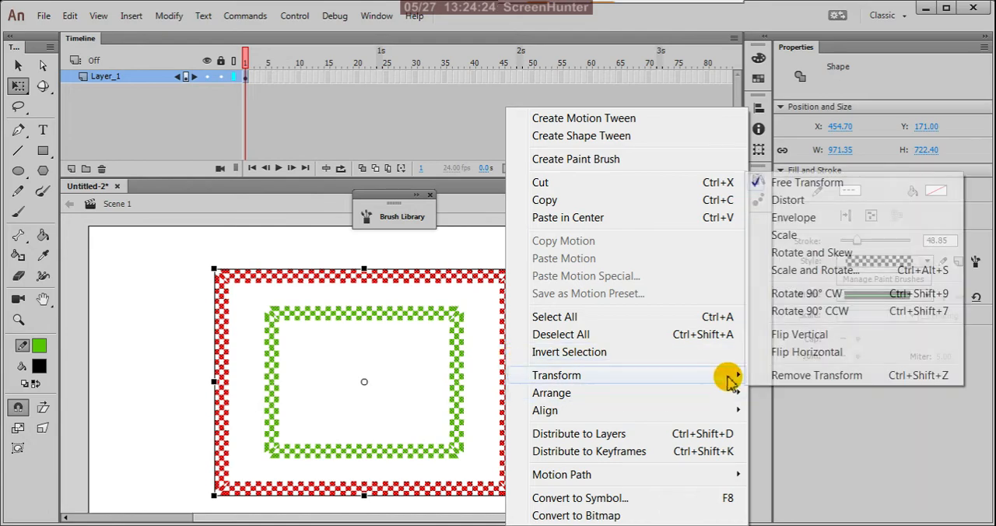
click(823, 352)
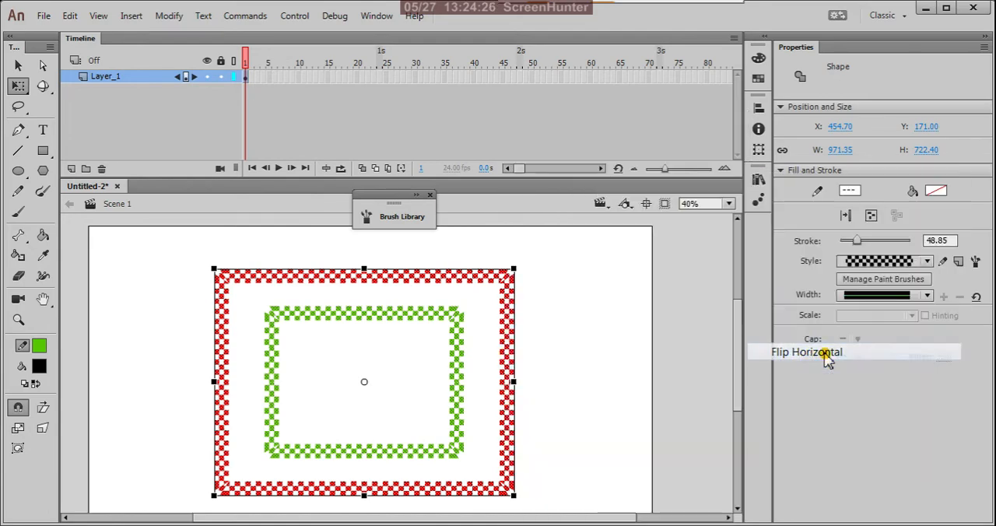
Rotate both rectangles 90° clockwise and turn them back 90° counterclockwise.
right_click(505, 355)
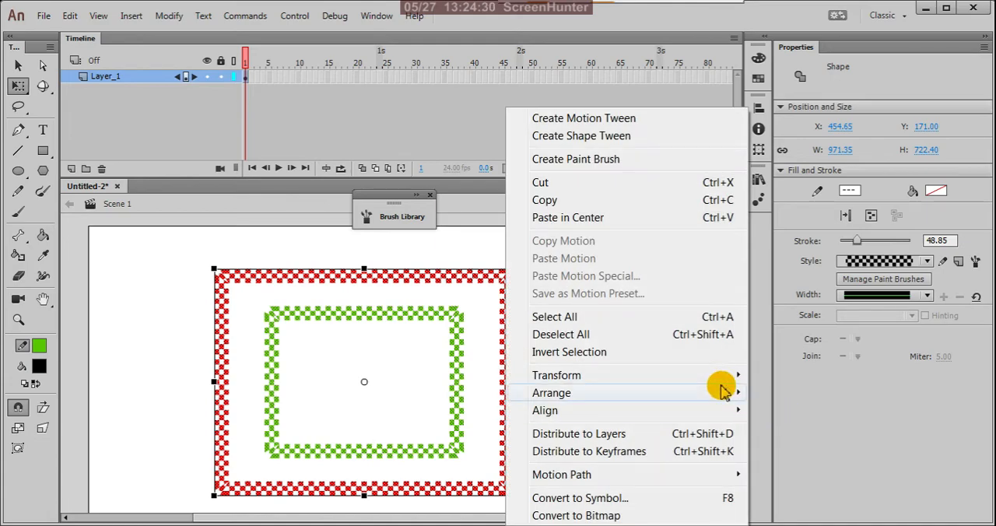
mouse_move(735, 394)
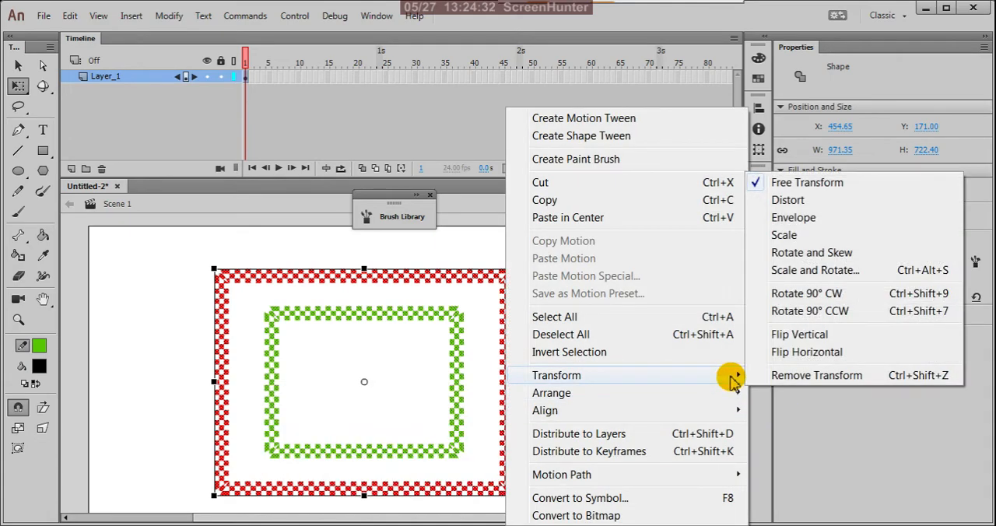
click(809, 299)
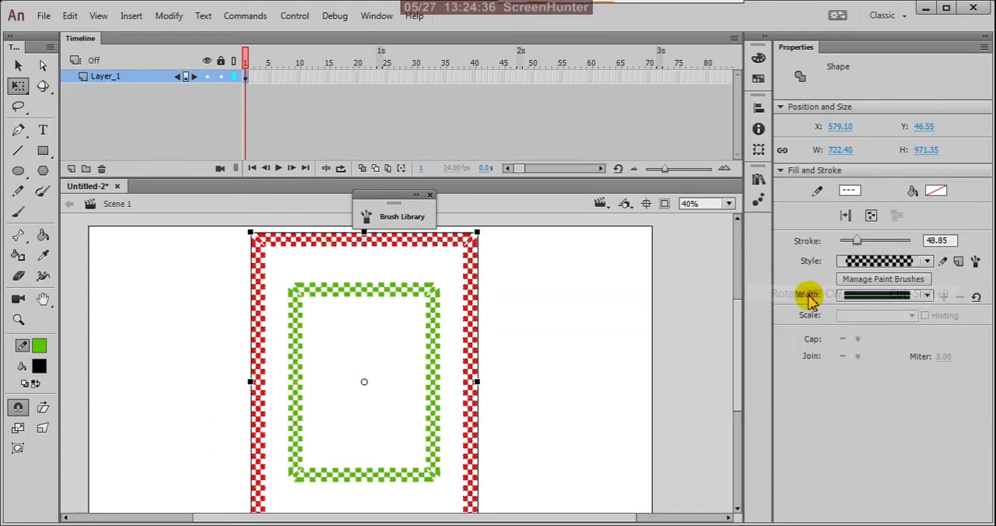
scroll(563, 419, down, 1)
scroll(563, 419, down, 1)
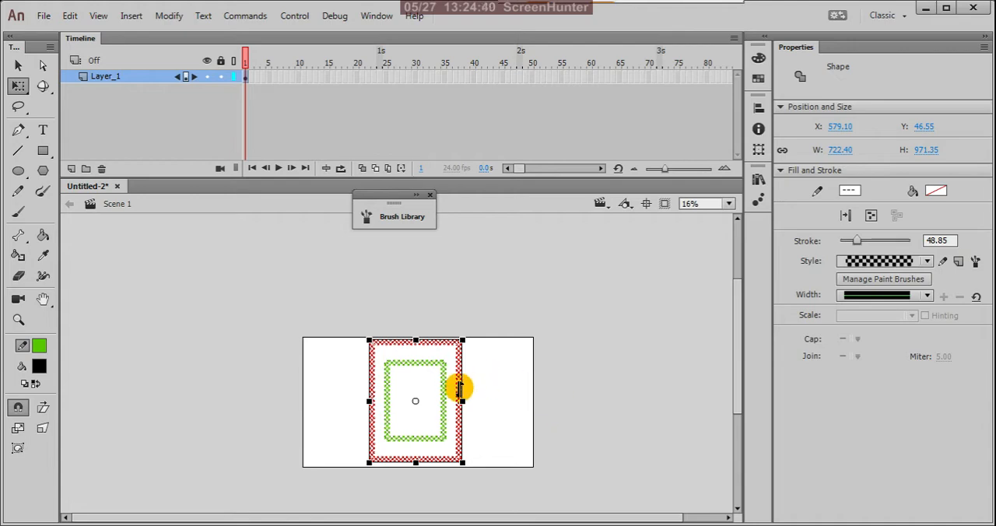
right_click(460, 389)
mouse_move(689, 376)
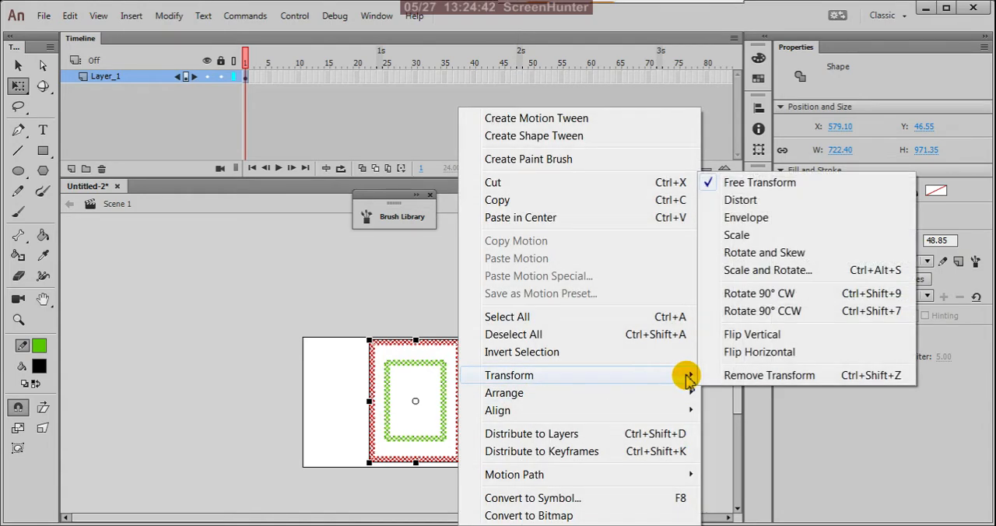
click(791, 311)
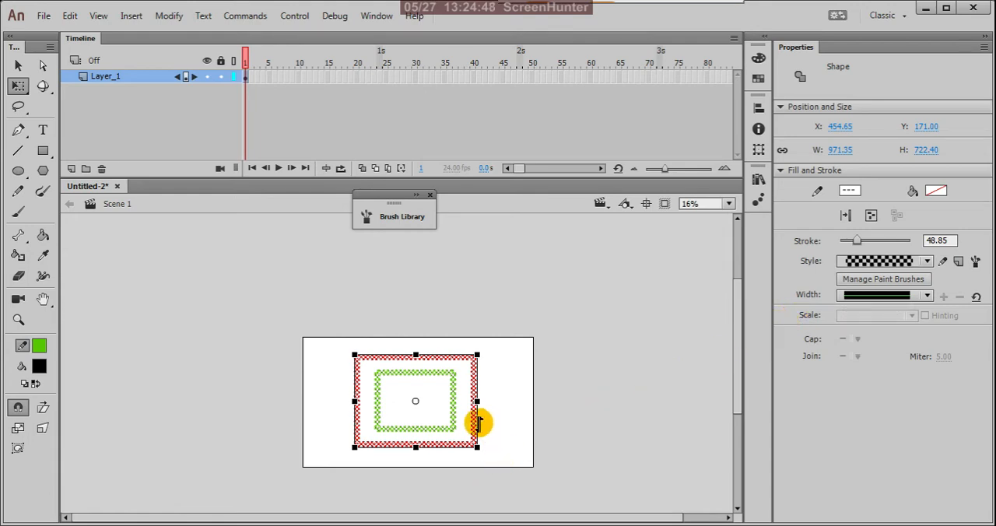
Try skewing both rectangles vertically with Free Transform, and undo the skew.
scroll(418, 457, up, 2)
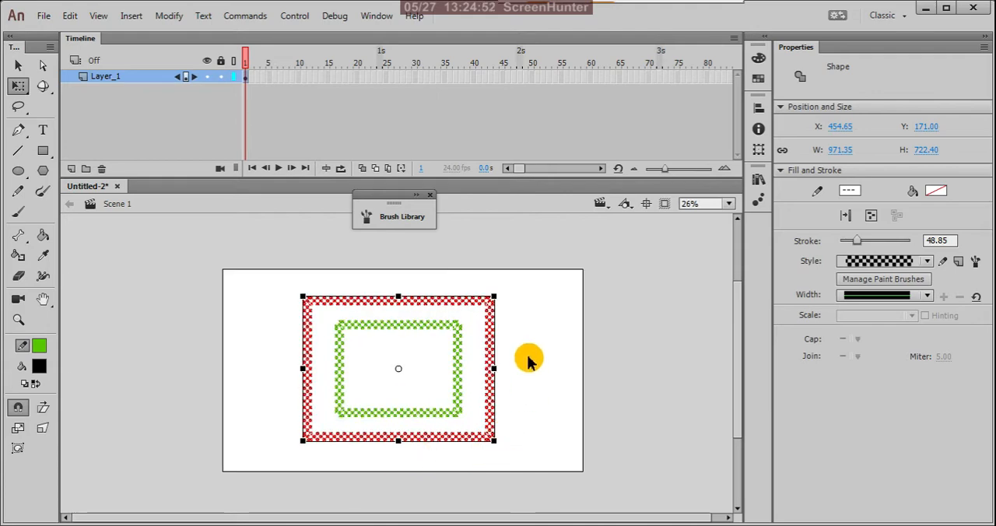
drag(492, 352, 492, 362)
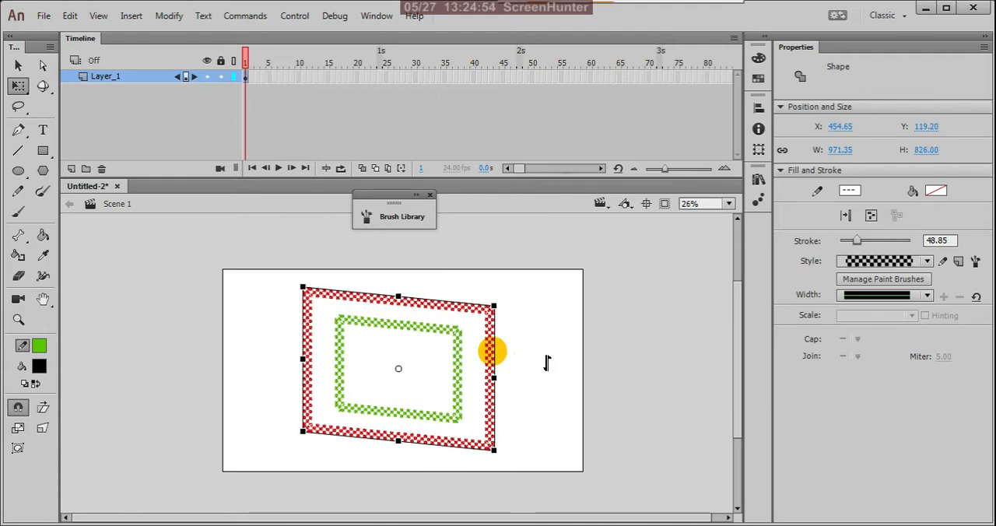
key(ctrl+z)
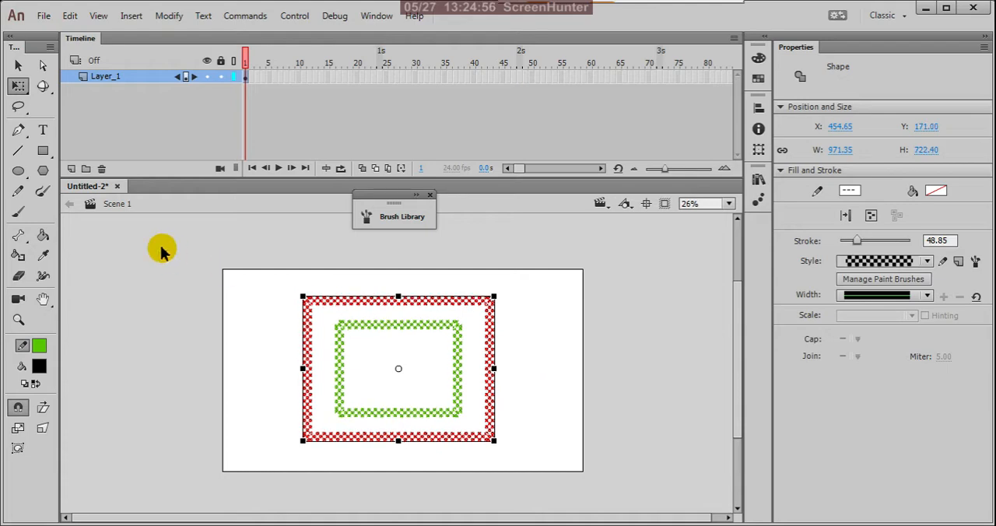
With the Selection tool, select the inner green rectangle, its upper edge and the red rectangle's right edge in turn, and deselect everything.
click(19, 66)
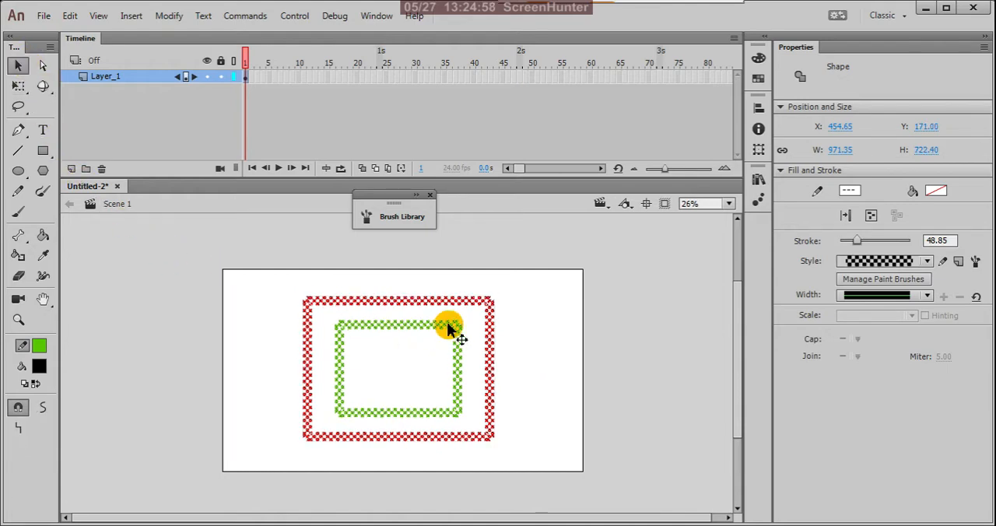
mouse_move(326, 314)
mouse_down()
mouse_move(381, 377)
mouse_move(467, 428)
mouse_up()
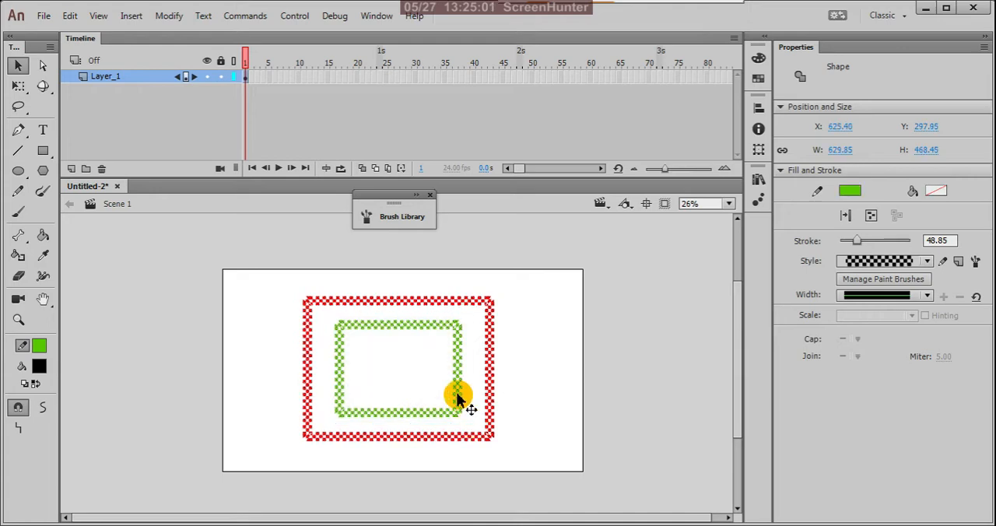
click(245, 291)
click(345, 327)
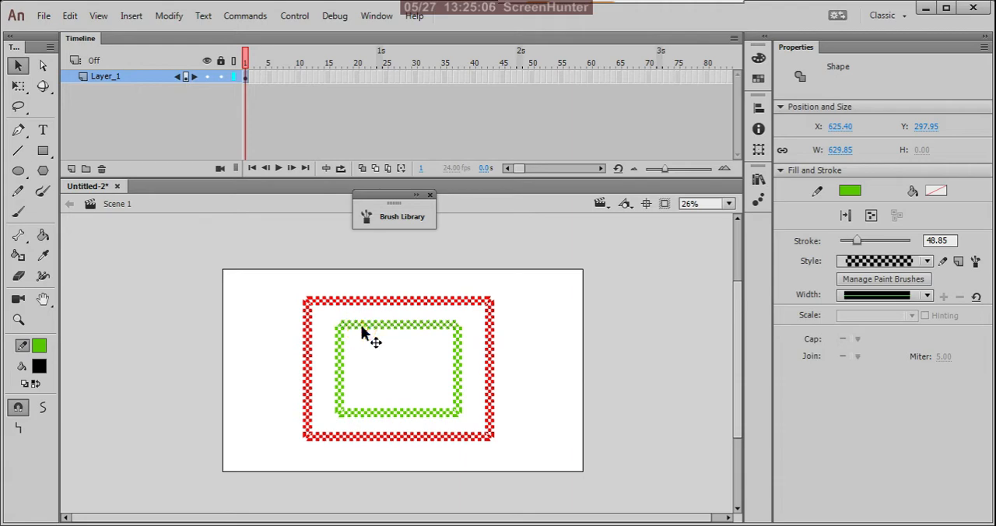
click(492, 342)
click(574, 343)
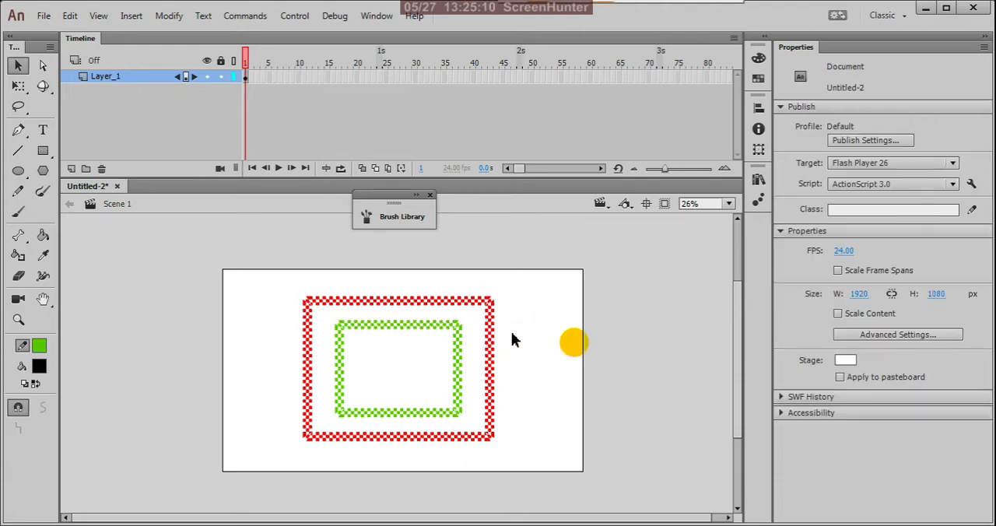
Select the whole inner green rectangle and move it right so it overlaps the red rectangle's right edge.
mouse_move(323, 313)
mouse_down()
mouse_move(430, 382)
mouse_move(473, 428)
mouse_up()
drag(457, 396, 540, 398)
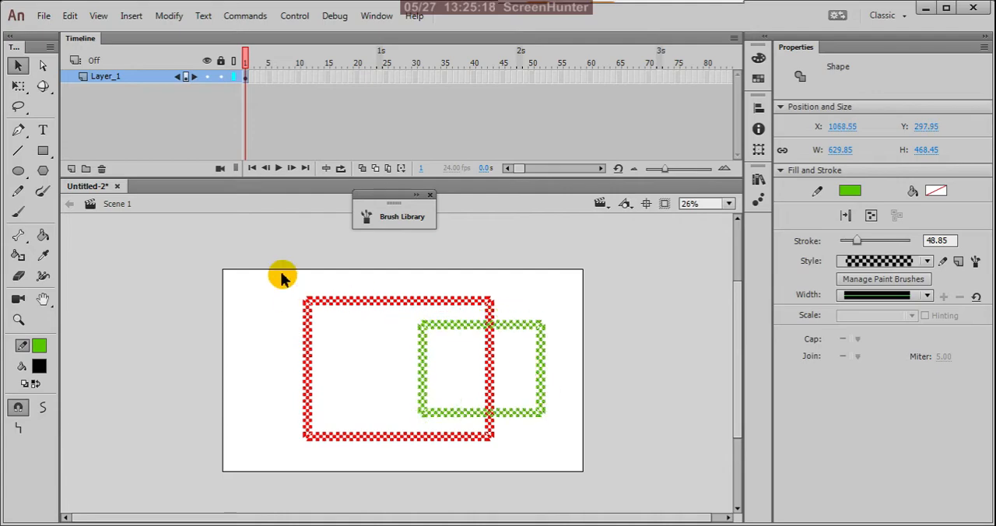
Select both rectangles together, review the Align and Arrange options available for them, and clear the selection.
drag(280, 271, 618, 506)
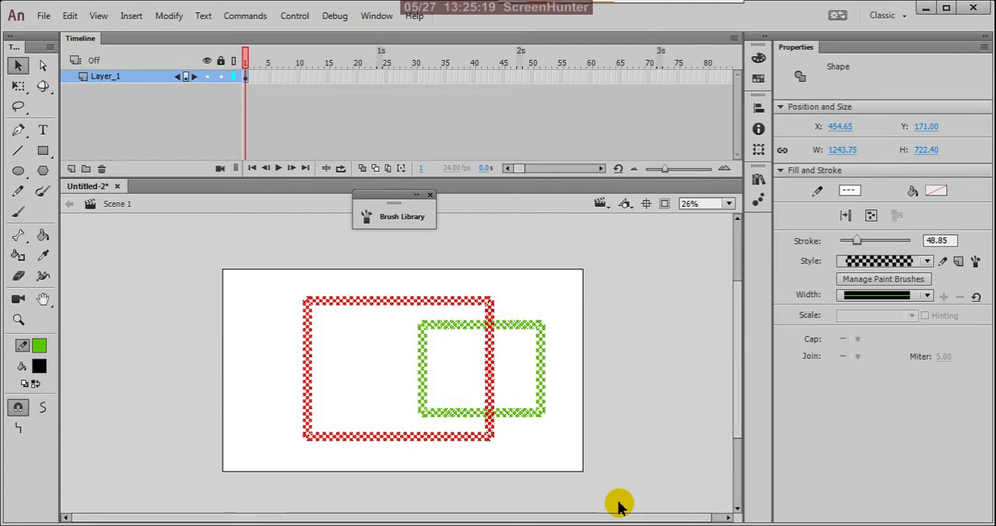
right_click(491, 374)
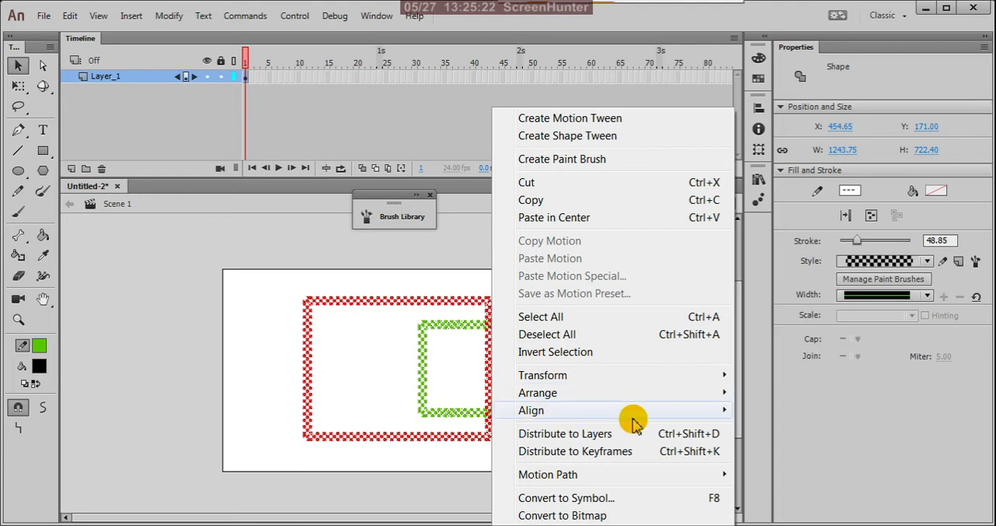
mouse_move(652, 419)
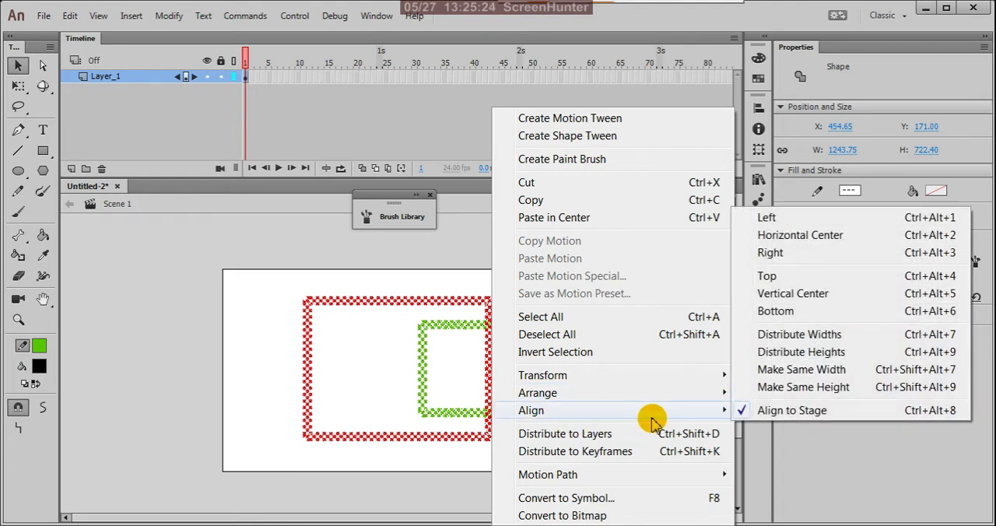
mouse_move(723, 398)
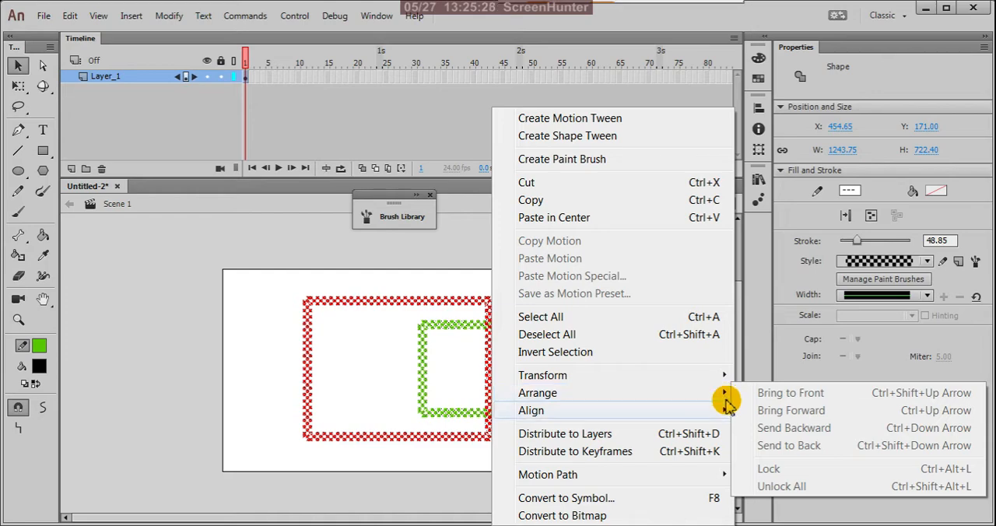
click(430, 288)
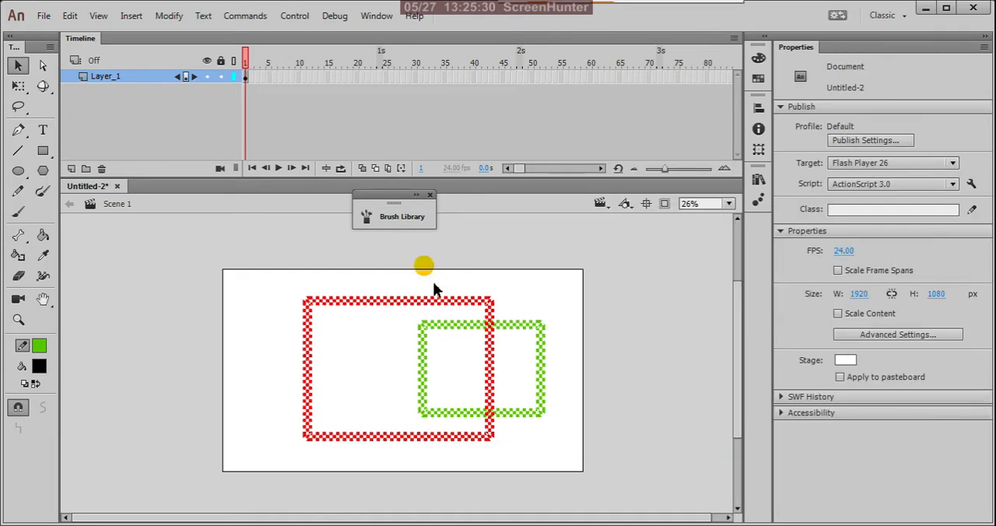
Select all edge segments of the green rectangle, try Make Same Height with Align to Stage on, and undo it.
click(543, 368)
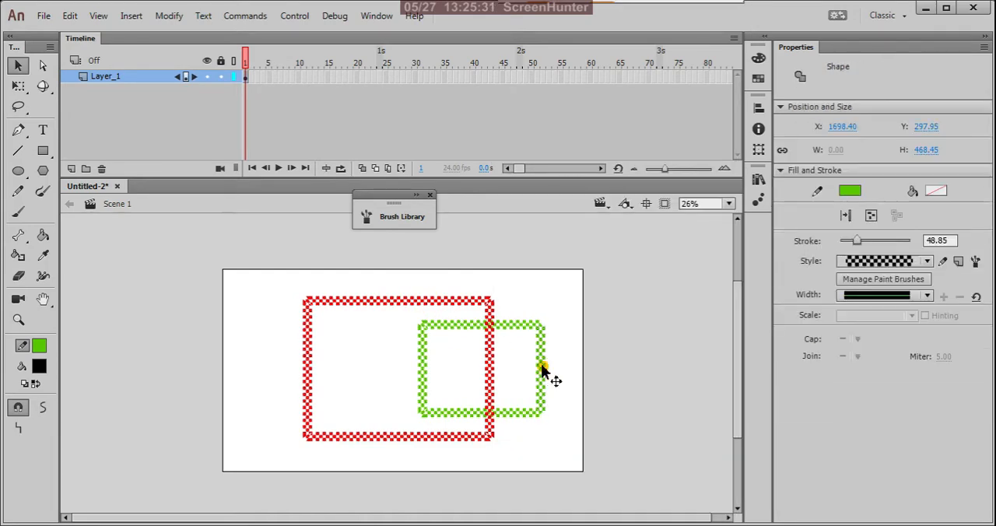
shift+click(514, 322)
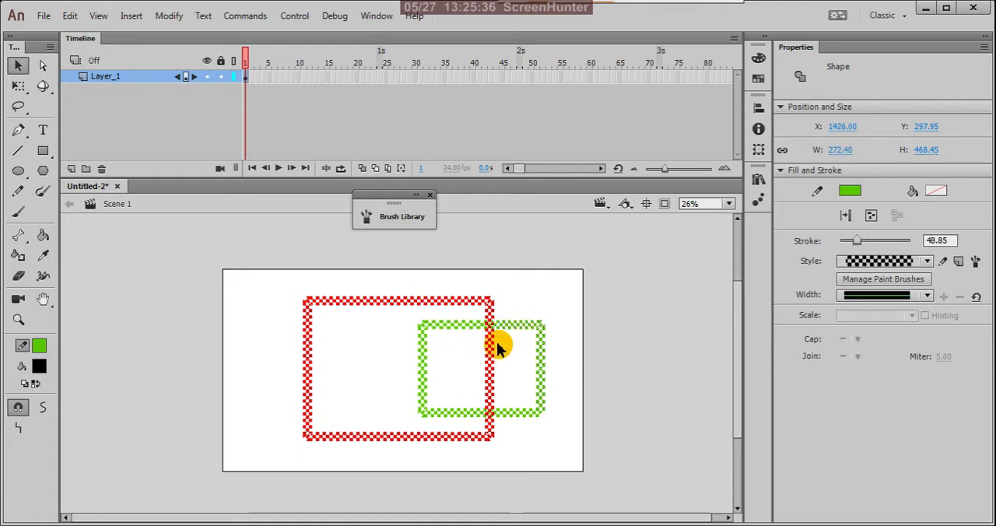
shift+click(450, 413)
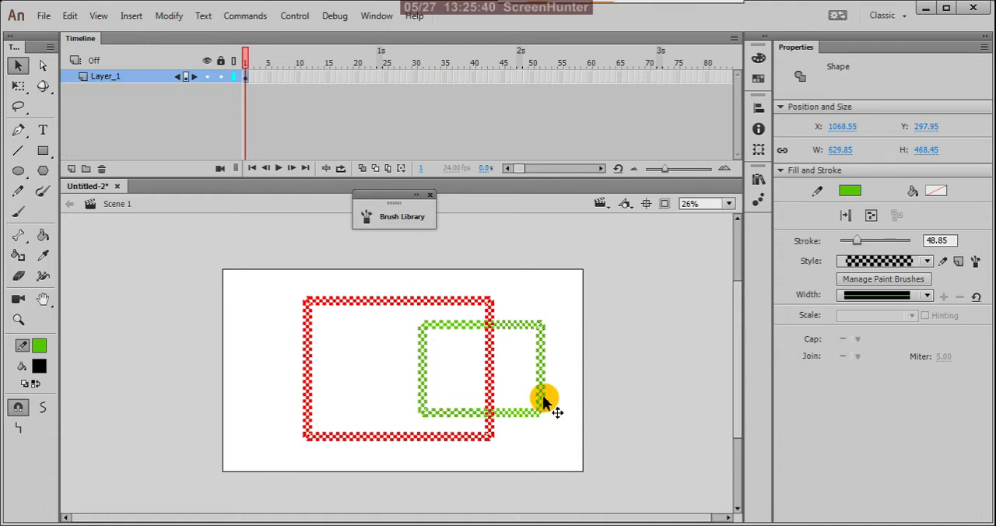
right_click(475, 410)
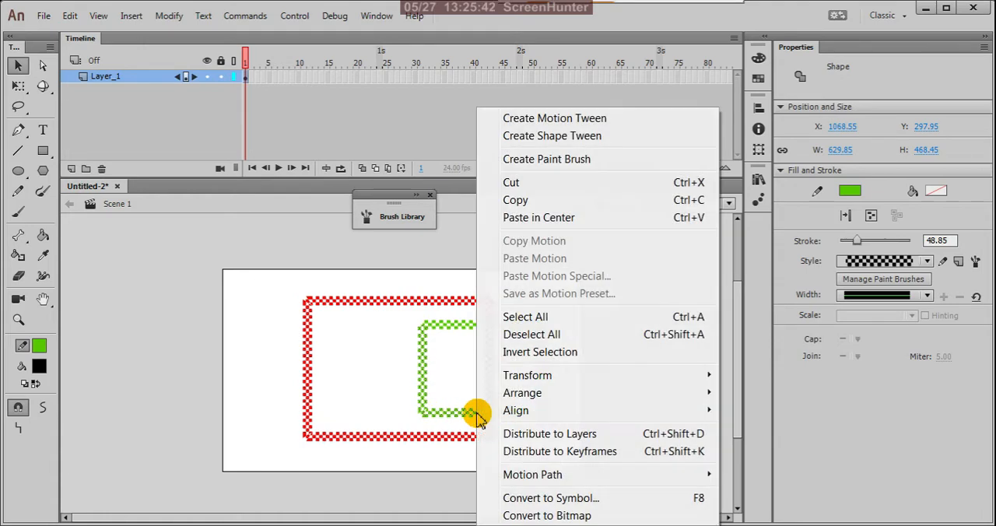
mouse_move(705, 399)
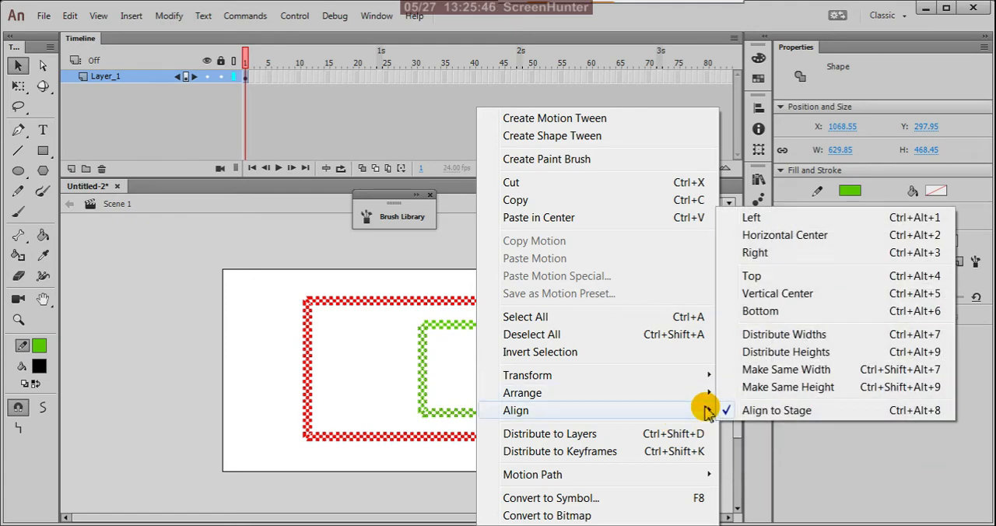
click(780, 388)
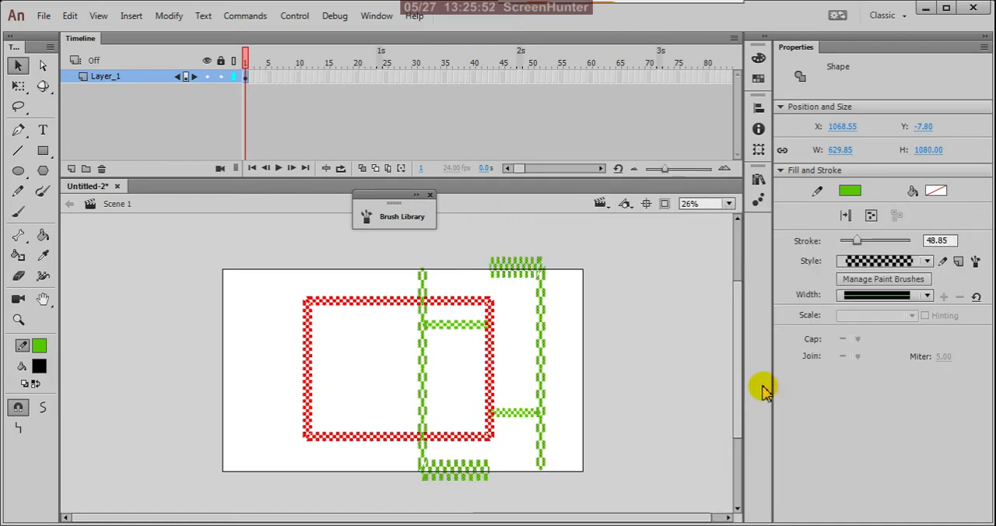
key(ctrl+z)
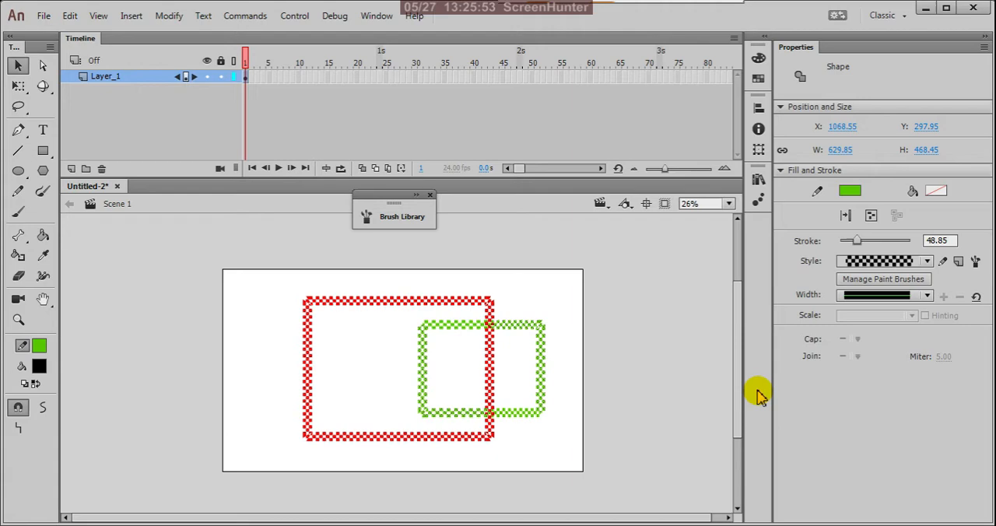
Try Make Same Width on the green rectangle, undo it, and check the Arrange options before deselecting.
right_click(542, 368)
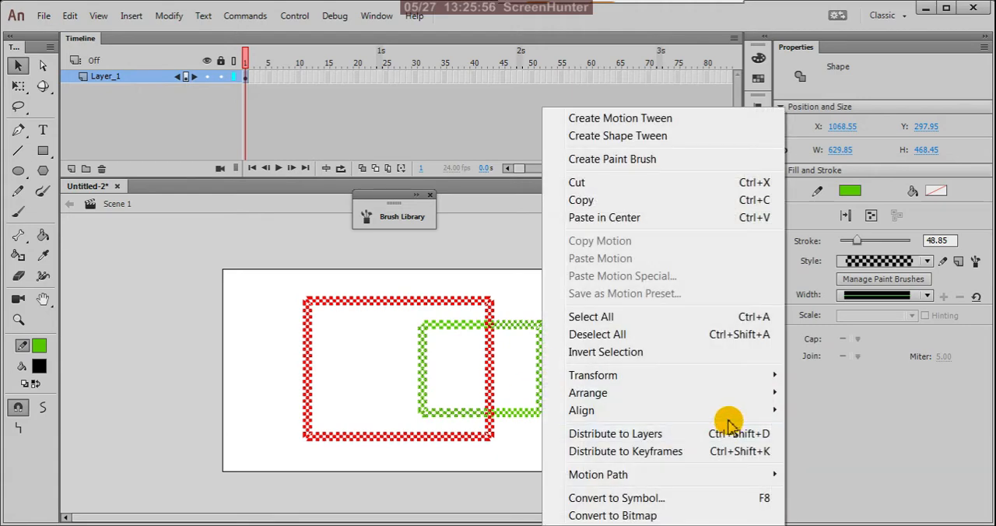
mouse_move(755, 412)
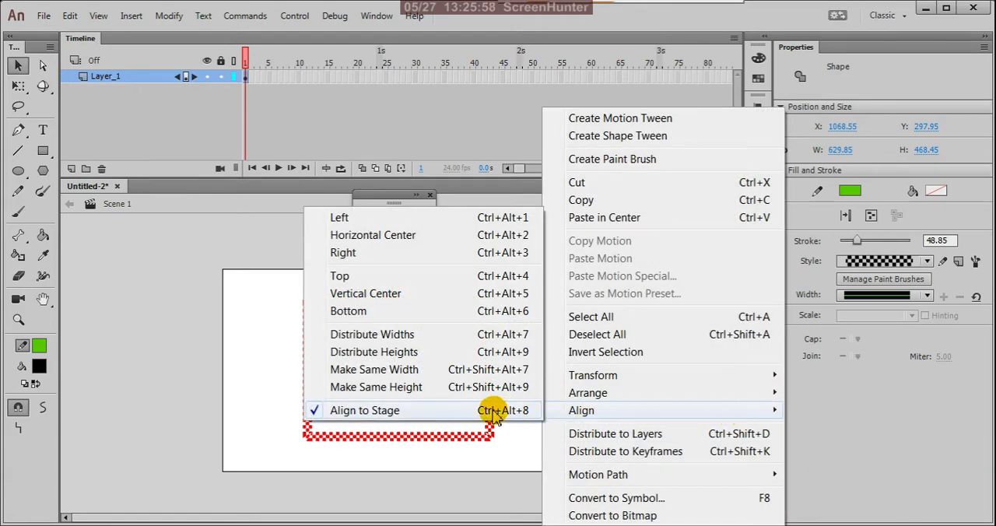
click(433, 372)
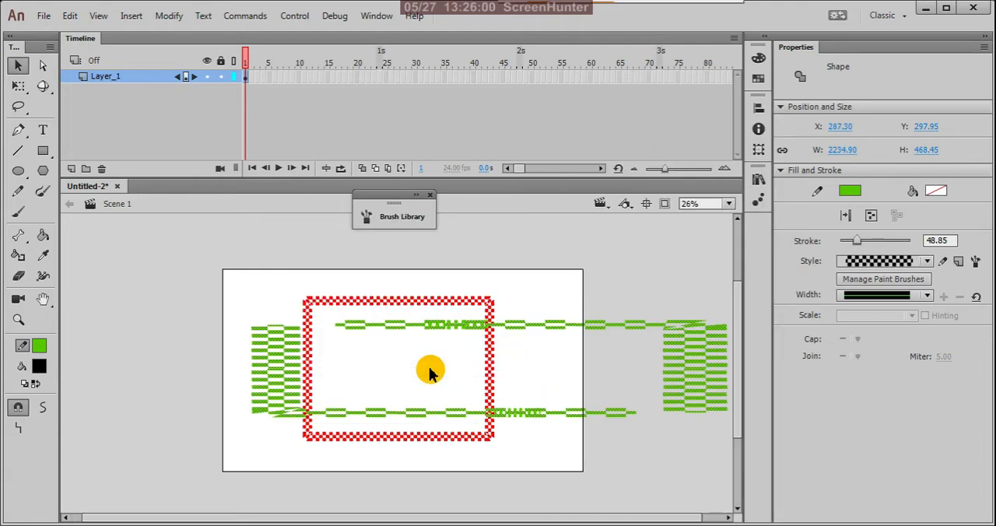
key(ctrl+z)
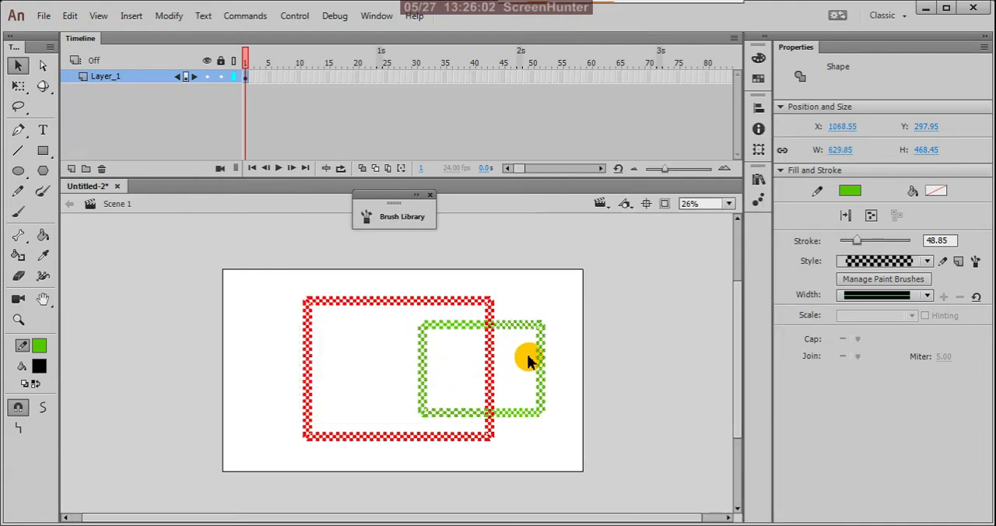
right_click(518, 328)
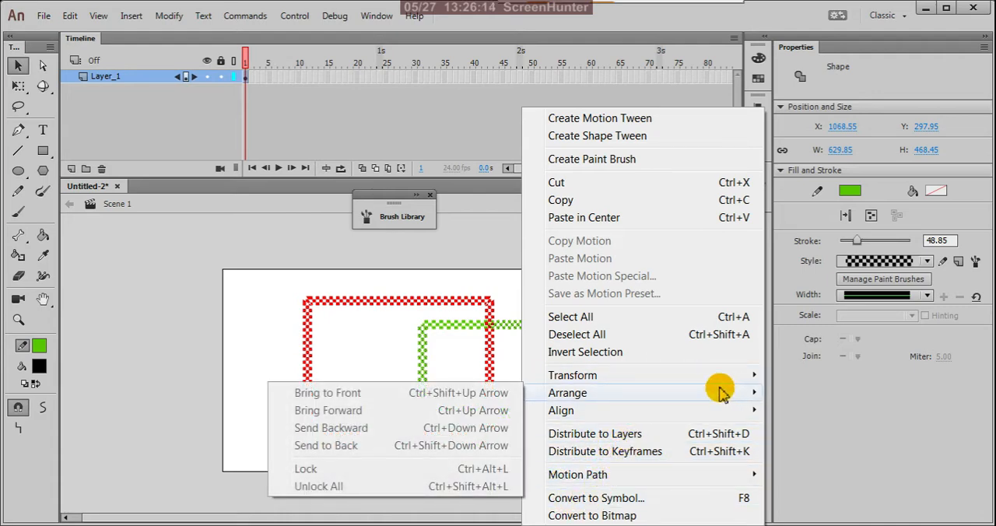
click(494, 272)
Select both rectangles and give them the Solid stroke style with the uniform width profile.
drag(262, 275, 622, 498)
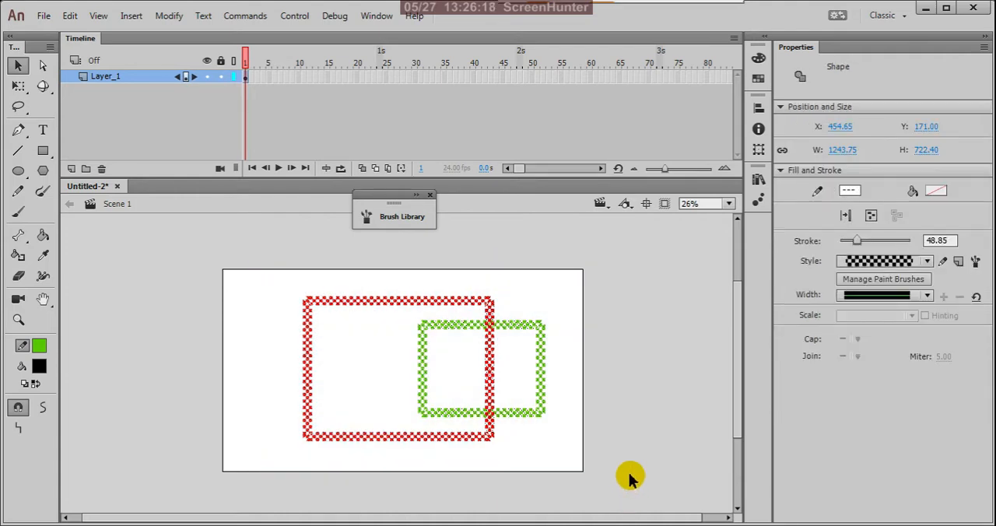
click(926, 261)
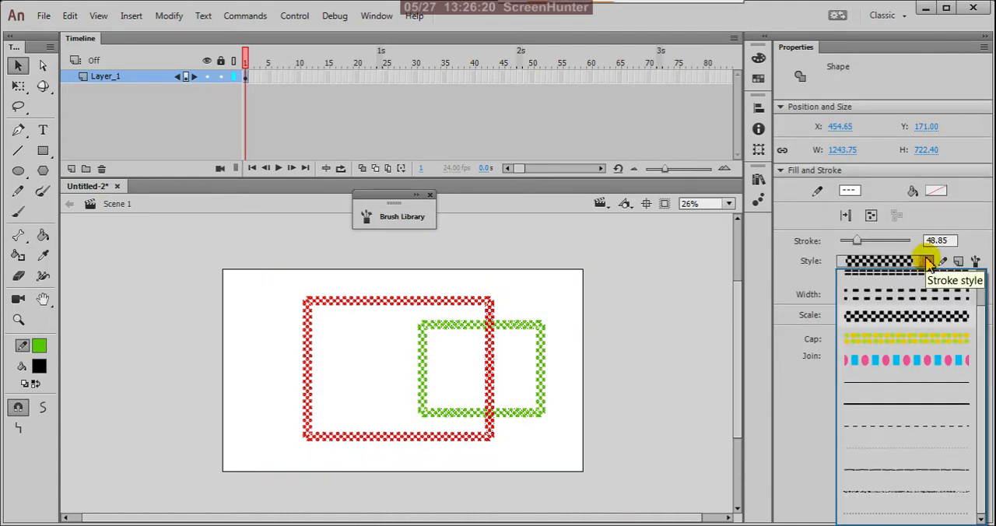
click(922, 404)
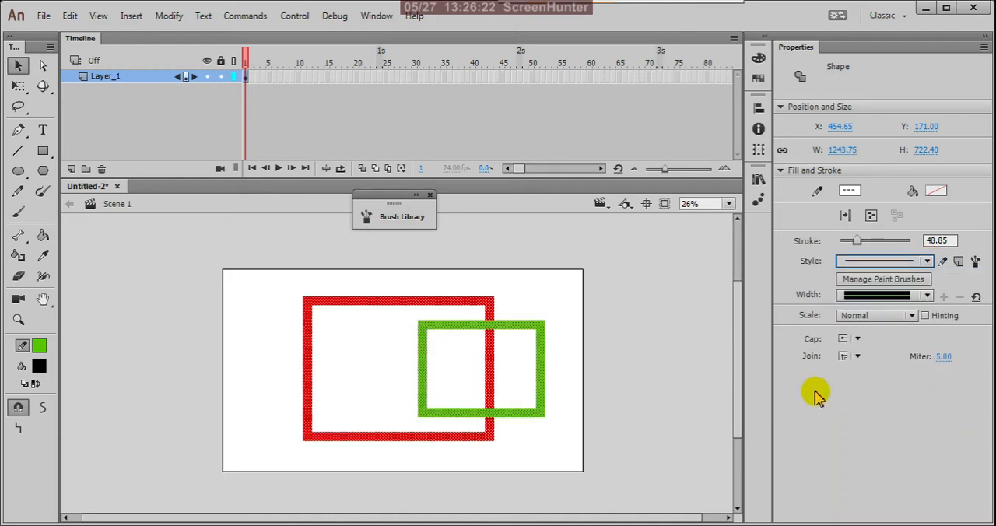
click(929, 296)
click(929, 315)
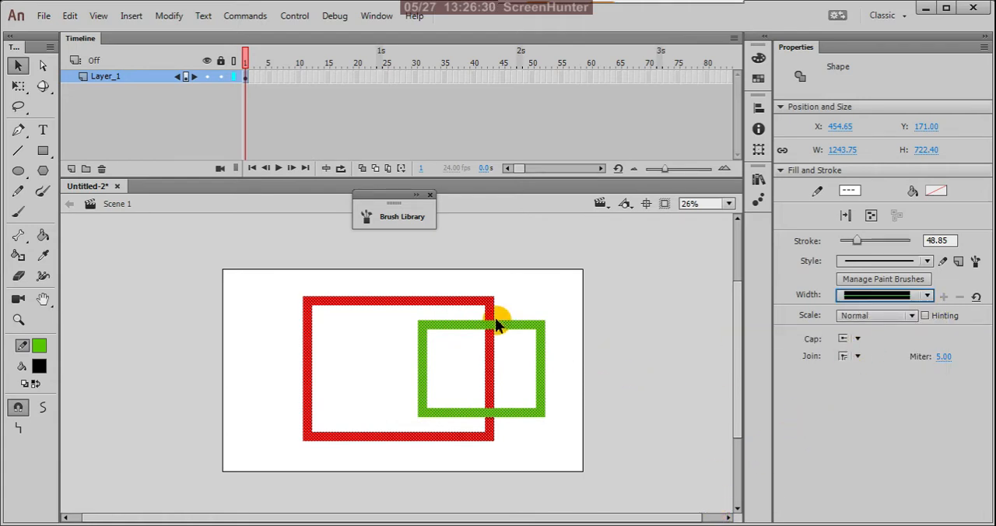
Delete both rectangles and draw a rectangle primitive about 1302 × 785 px on the stage with the Rectangle Primitive Tool.
key(Delete)
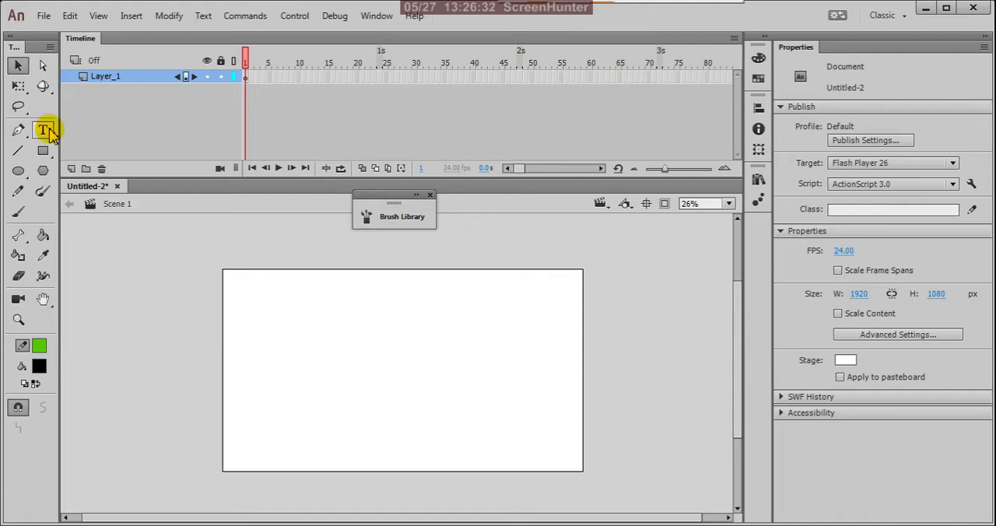
click(48, 157)
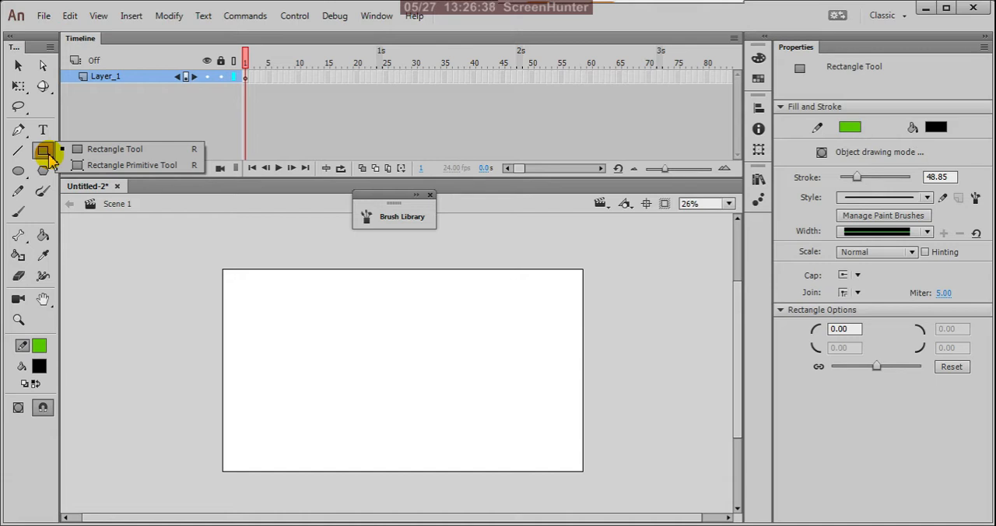
click(159, 166)
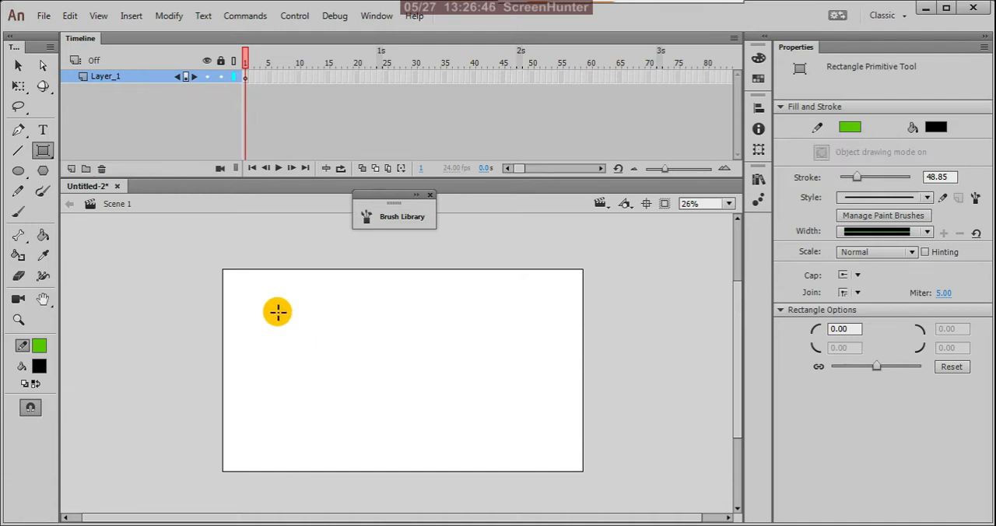
drag(280, 300, 523, 448)
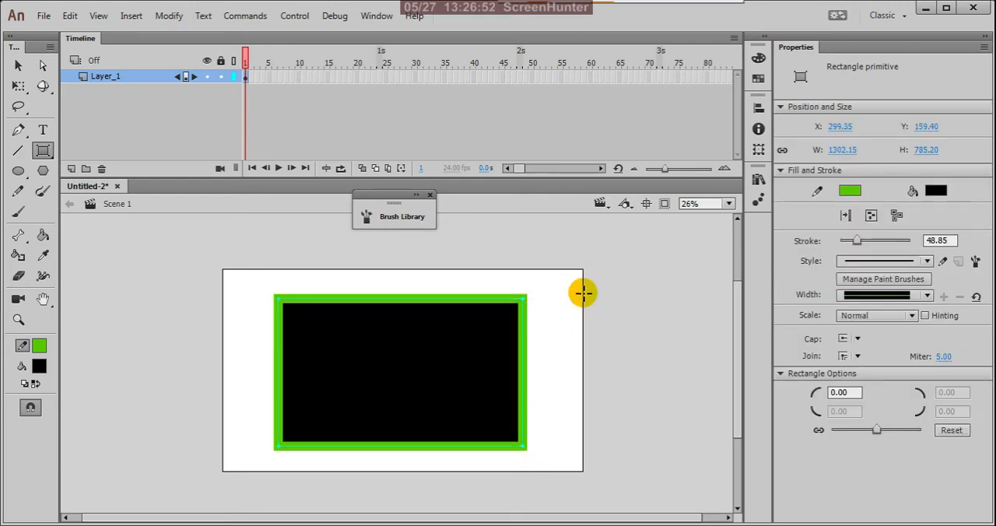
Draw a second rectangle primitive about 777 × 653 px over the stage's right edge, varying its corners while drawing and finishing at radius -109.
drag(576, 311, 723, 436)
key(Down)
key(Down)
key(Down)
key(Down)
key(Down)
key(Down)
key(Down)
key(Down)
key(Up)
key(Up)
key(Up)
key(Up)
key(Up)
key(Up)
key(Up)
key(Up)
key(Up)
key(Up)
key(Up)
key(Up)
key(Up)
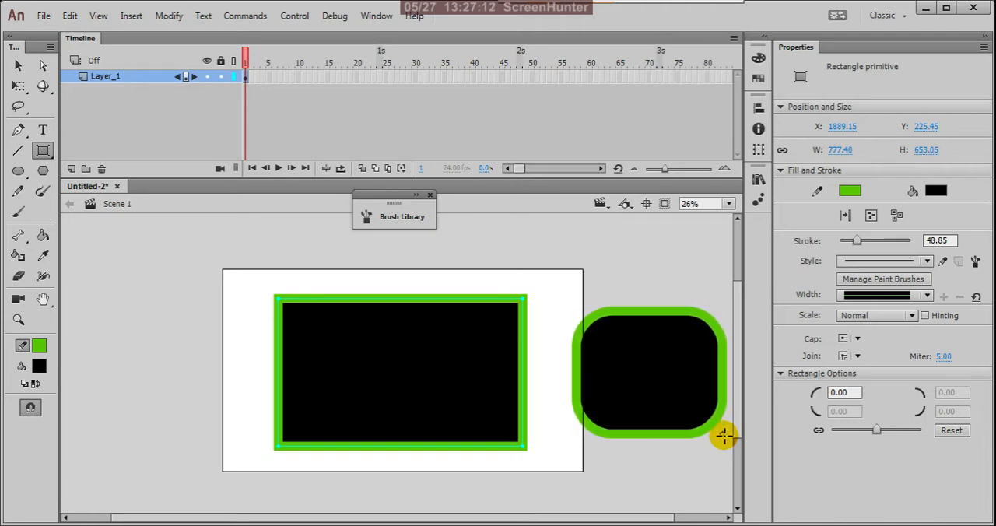
key(Up)
key(Up)
key(Up)
key(Up)
key(Up)
key(Up)
key(Up)
key(Up)
drag(723, 437, 724, 435)
key(Up)
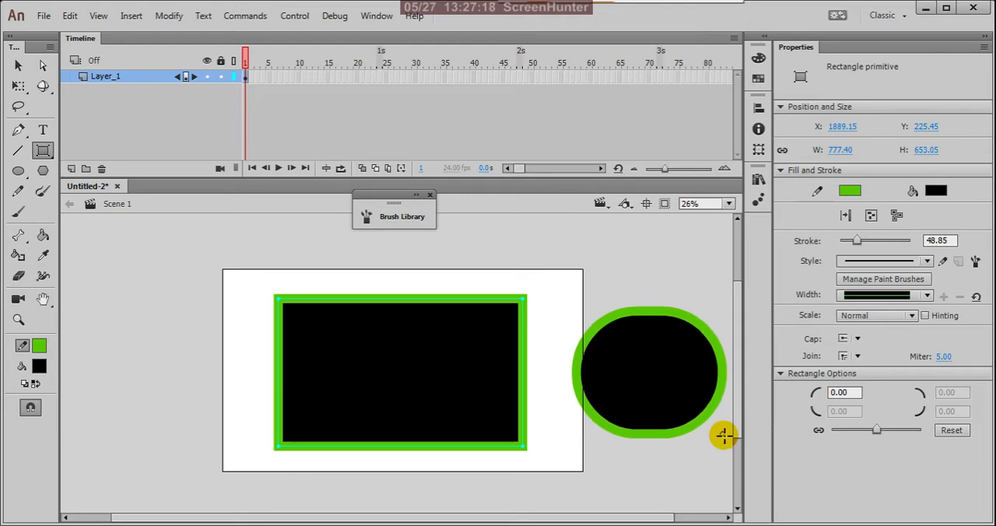
key(Down)
key(Down)
key(Down)
key(Down)
key(Down)
key(Down)
key(Down)
key(Down)
drag(723, 437, 723, 437)
key(Down)
key(Down)
key(Down)
key(Down)
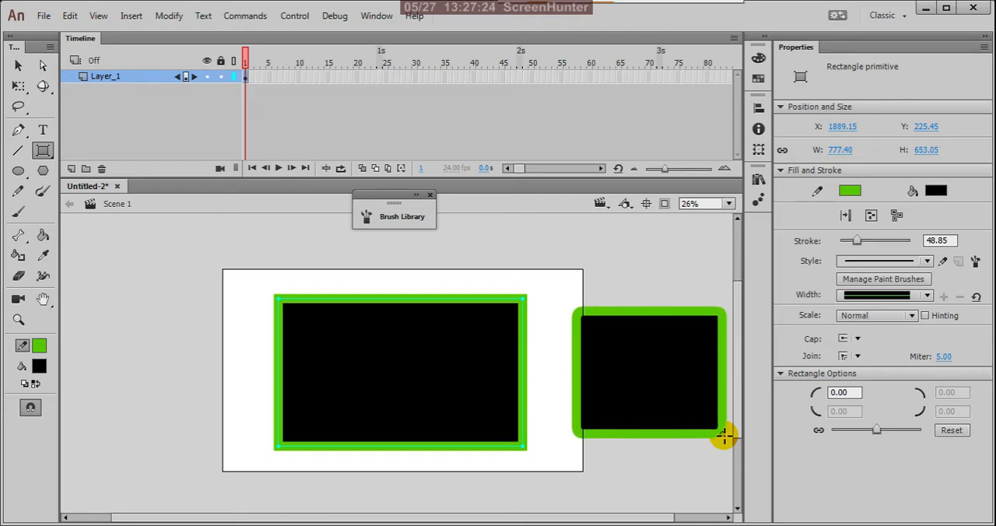
key(Down)
key(Down)
key(Down)
key(Down)
key(Down)
key(Down)
drag(723, 437, 717, 434)
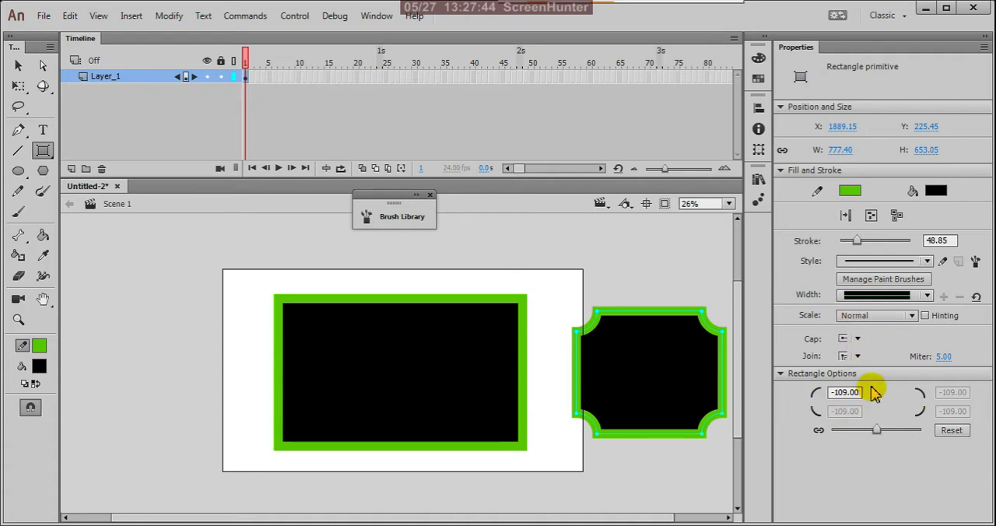
Raise the second rectangle primitive's corner radius to 99.15 in the Rectangle Options, and reset its corners to 0.
click(782, 375)
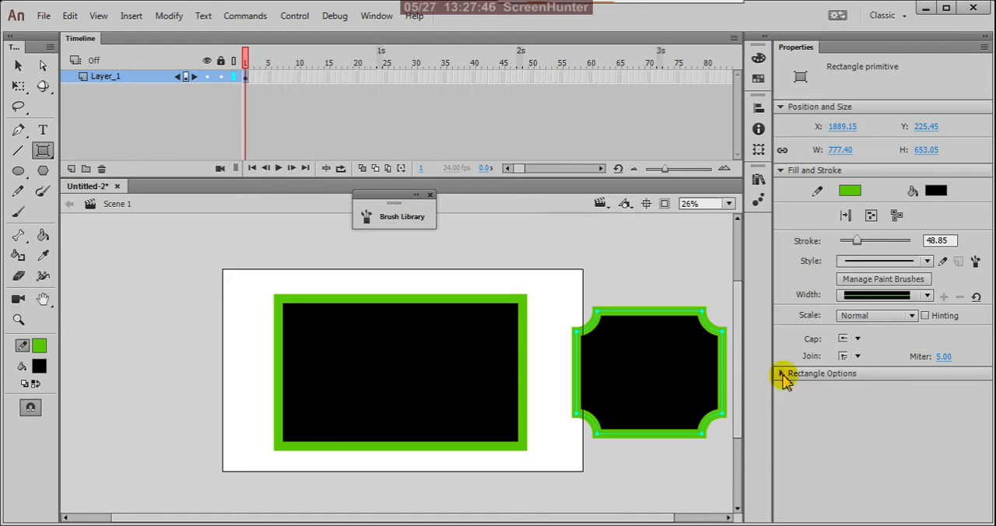
click(781, 374)
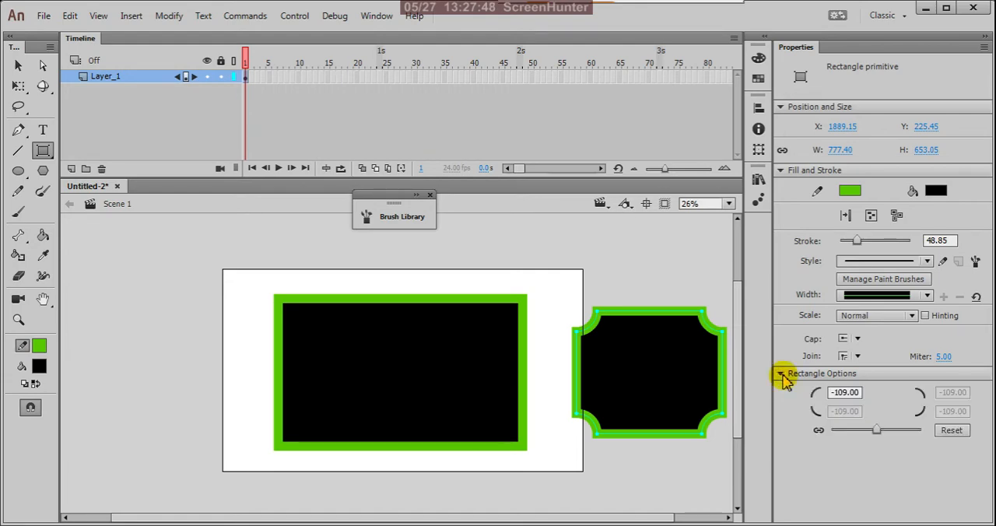
drag(824, 425, 932, 455)
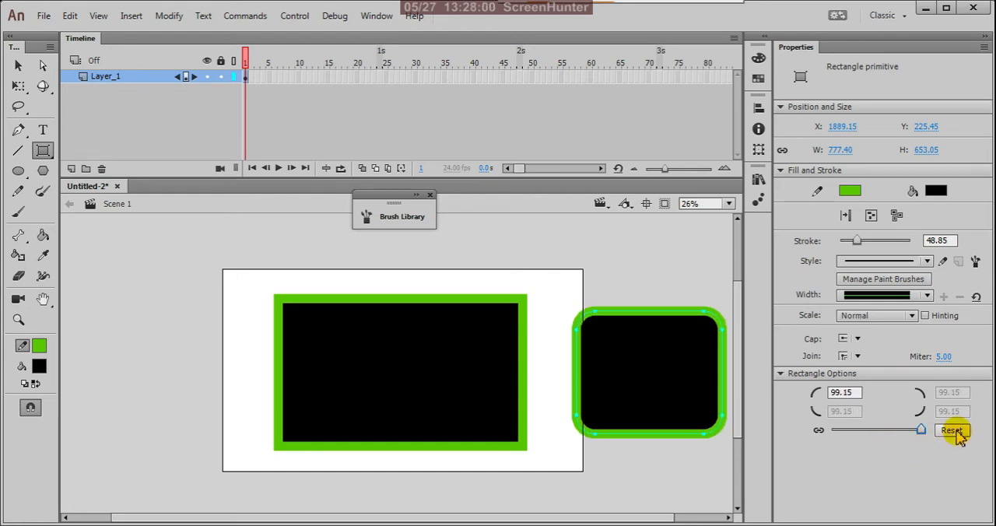
click(952, 431)
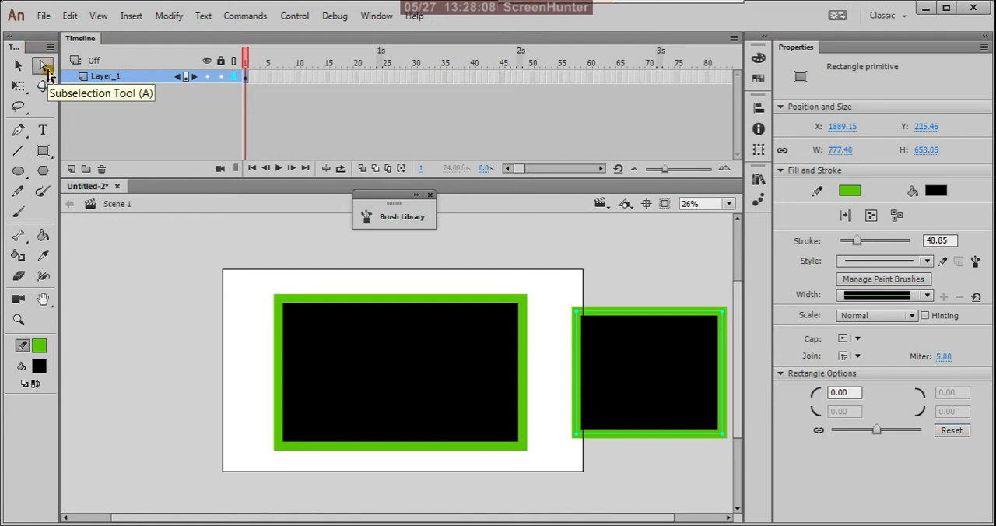
Round the corners of the rectangle primitive over the stage's right edge with the Subselection Tool, finishing at radius 50.55.
click(43, 66)
click(574, 284)
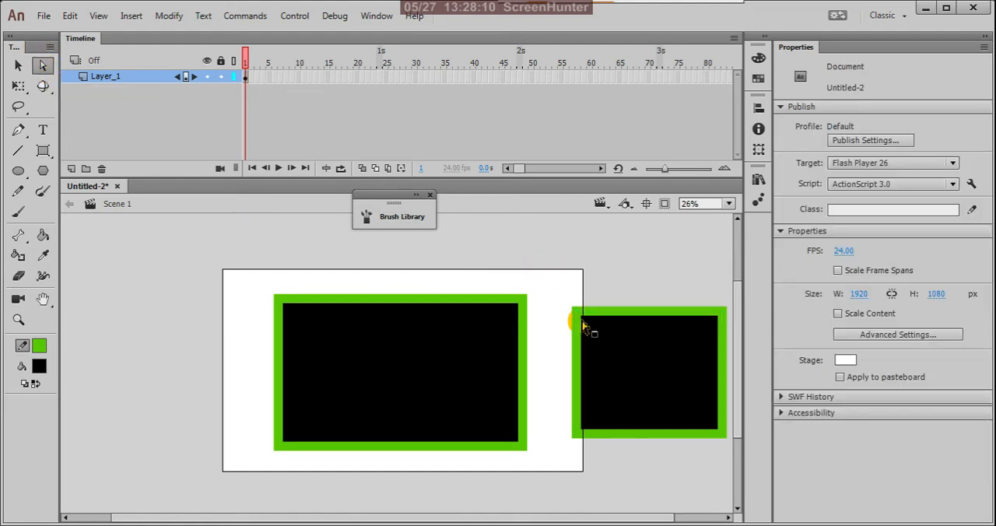
click(574, 313)
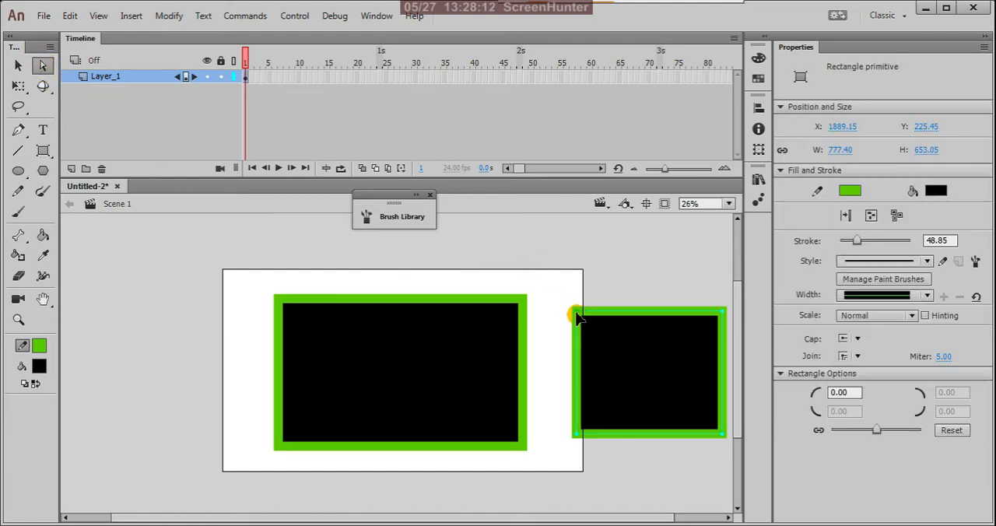
drag(578, 315, 581, 292)
click(596, 285)
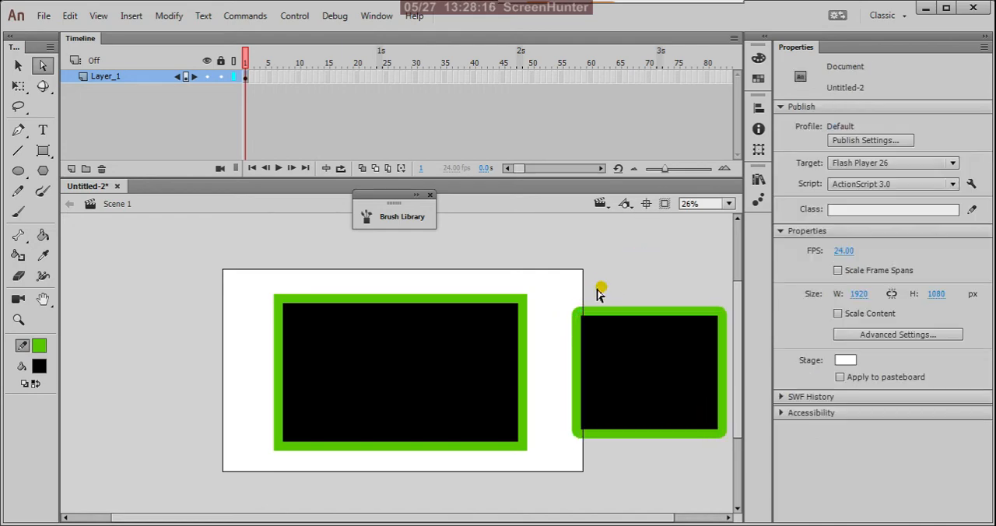
click(584, 315)
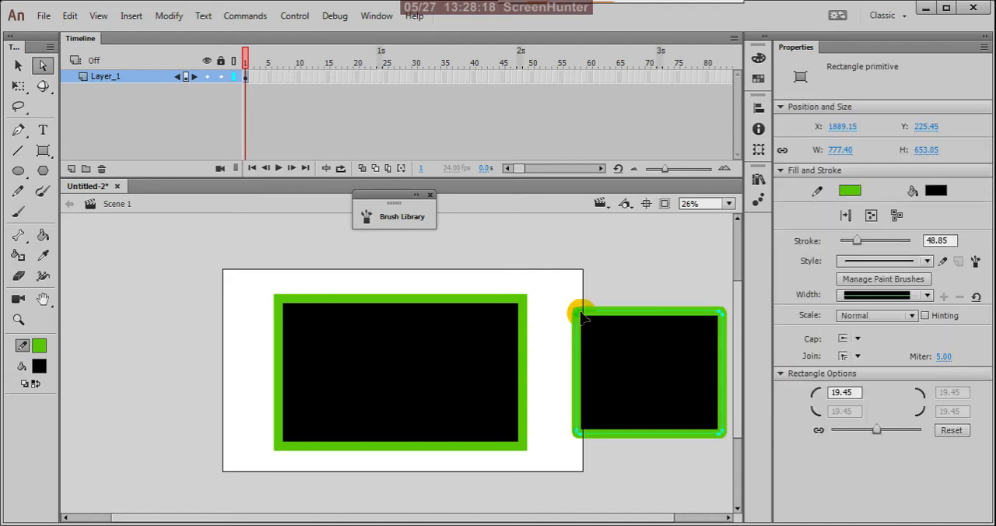
click(578, 317)
click(580, 317)
mouse_move(574, 310)
mouse_down()
mouse_move(600, 347)
mouse_move(587, 305)
mouse_up()
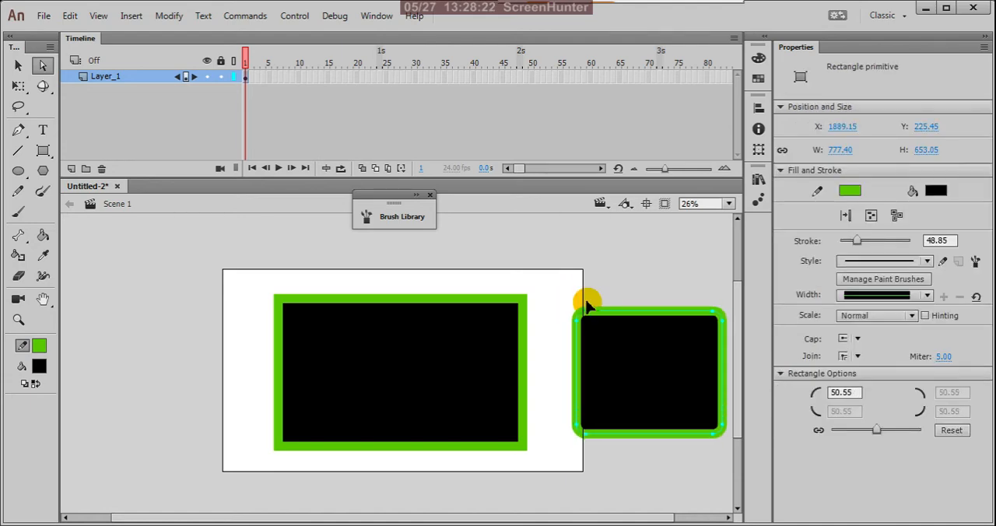
click(554, 267)
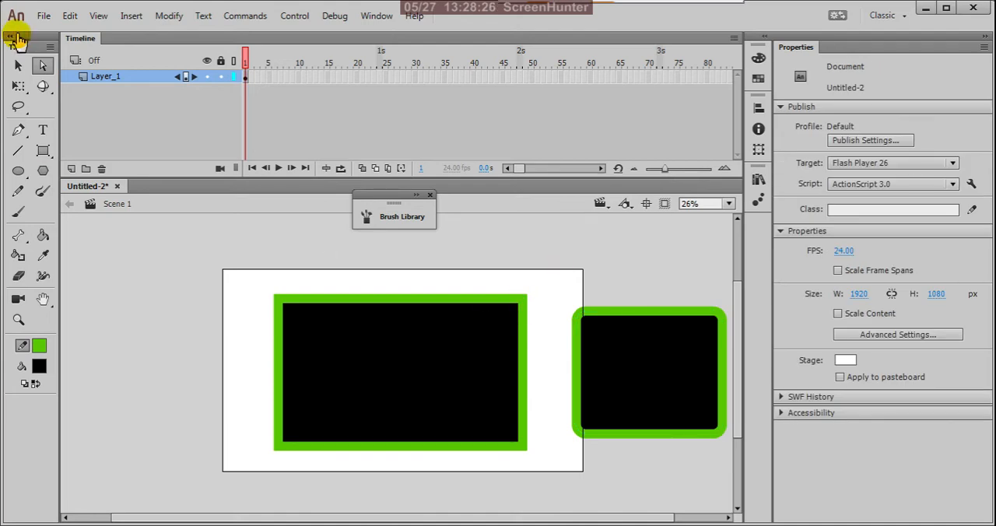
Select the large rectangle primitive on the stage and round its corners to radius 194.35 with the Subselection Tool.
click(18, 65)
click(329, 298)
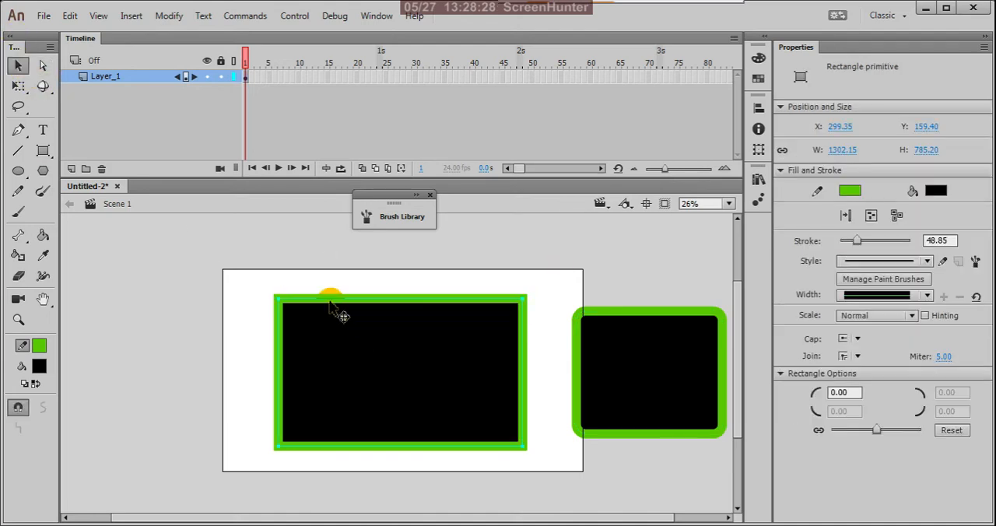
click(43, 65)
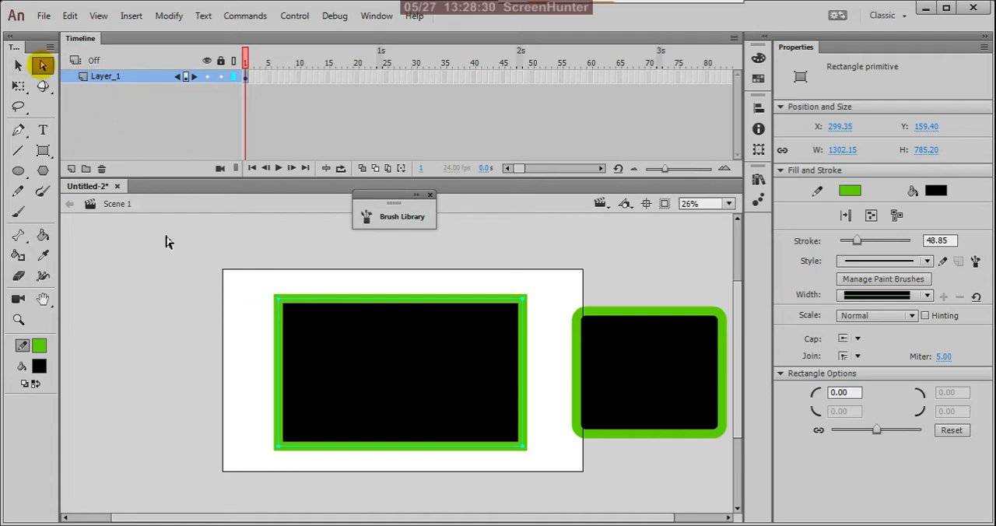
click(277, 301)
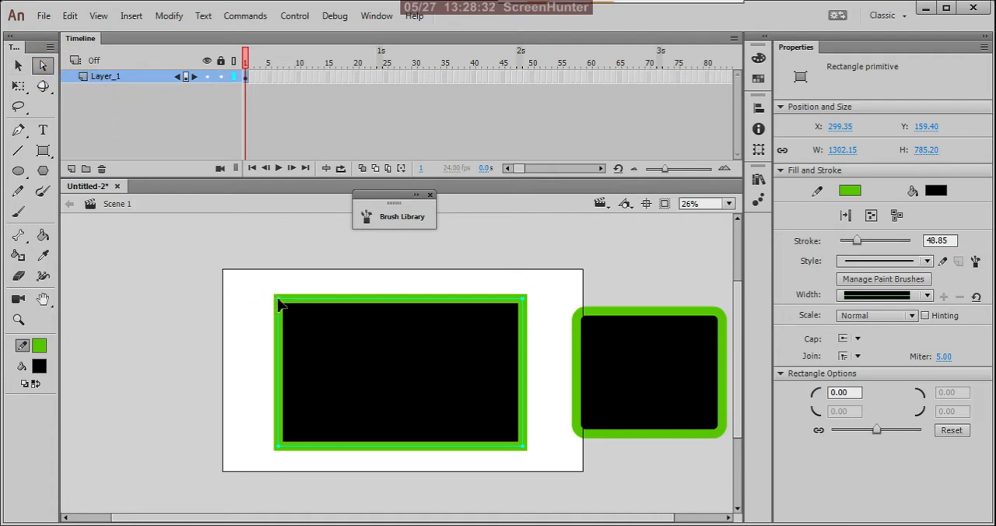
drag(234, 261, 256, 340)
click(258, 318)
Draw a square-cornered rectangle over the stage's left edge with the regular Rectangle Tool.
click(22, 173)
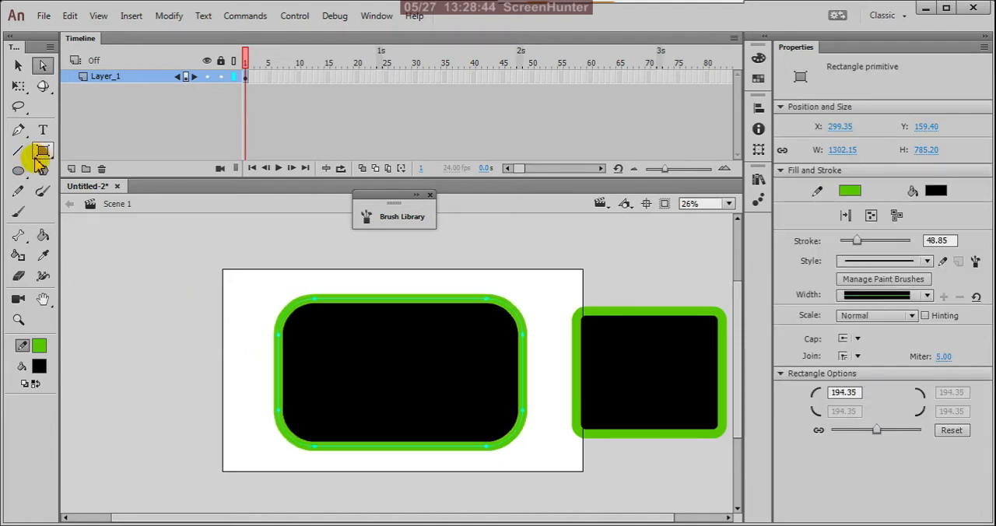
click(43, 150)
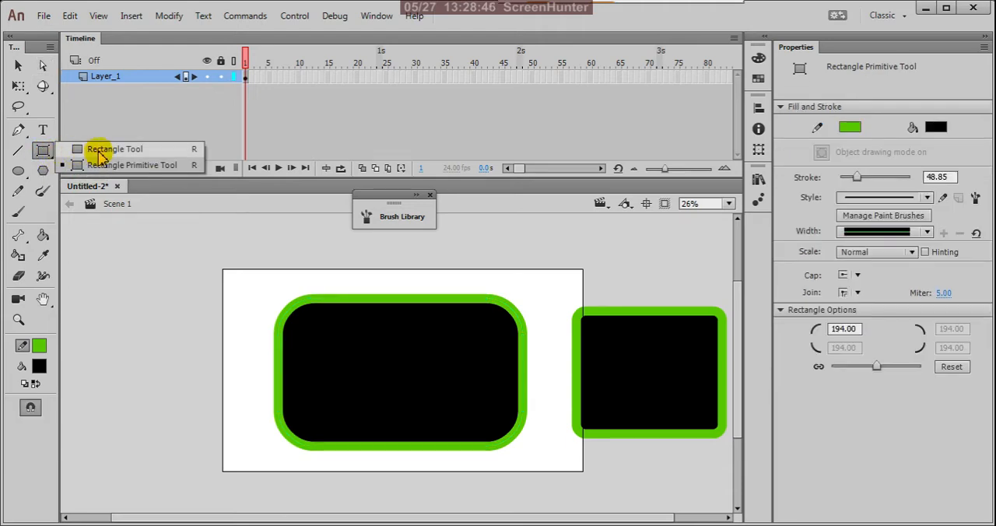
click(99, 150)
drag(110, 295, 248, 403)
Move the four corner points of the regular rectangle with the Subselection Tool to reshape it into a slanted arrowhead.
click(42, 67)
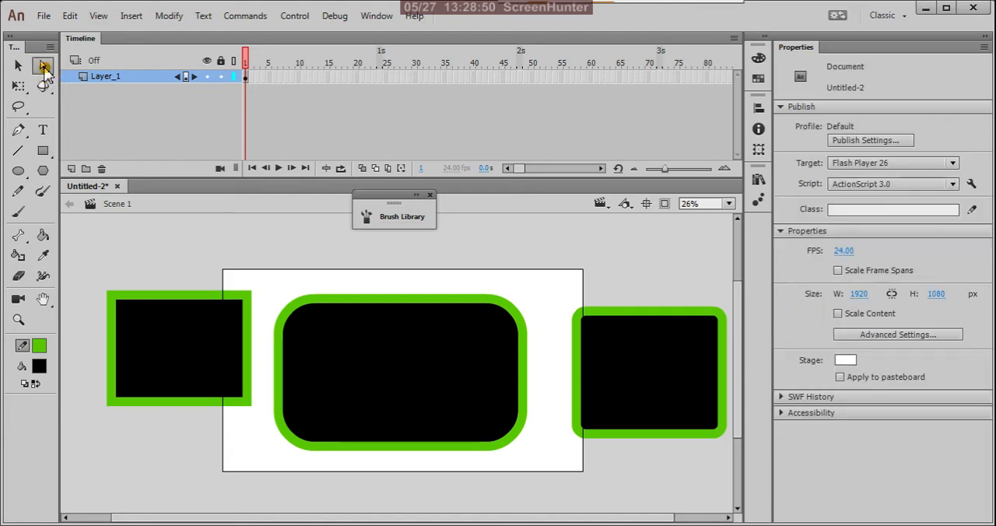
click(246, 302)
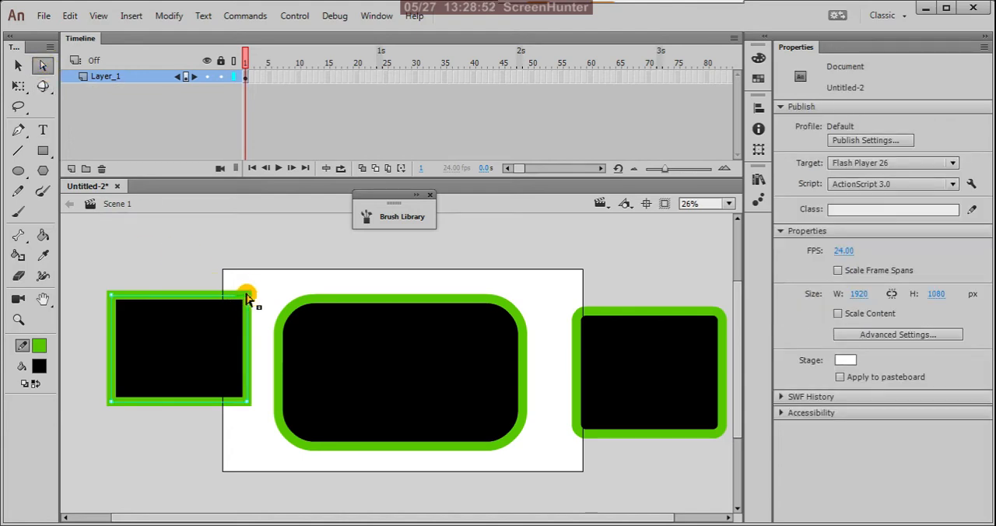
drag(246, 297, 157, 367)
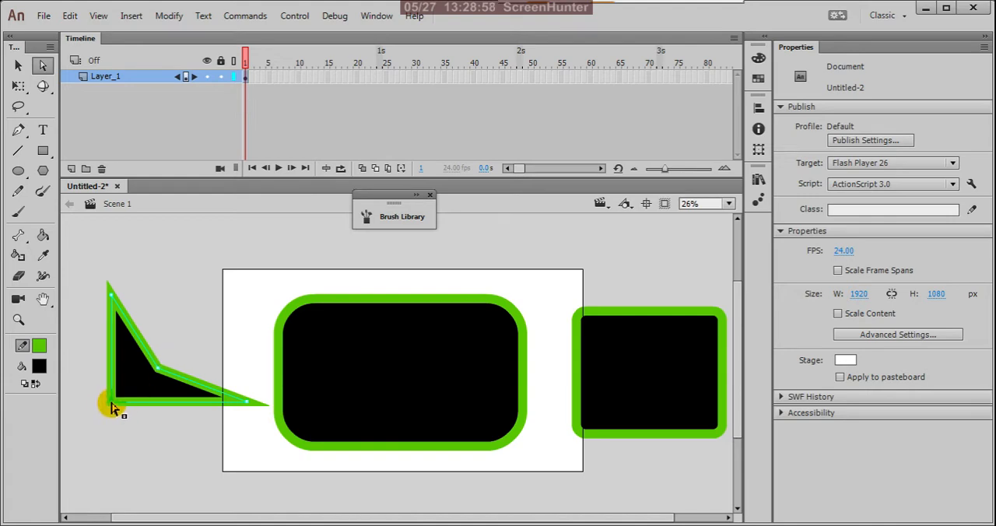
drag(91, 426, 75, 453)
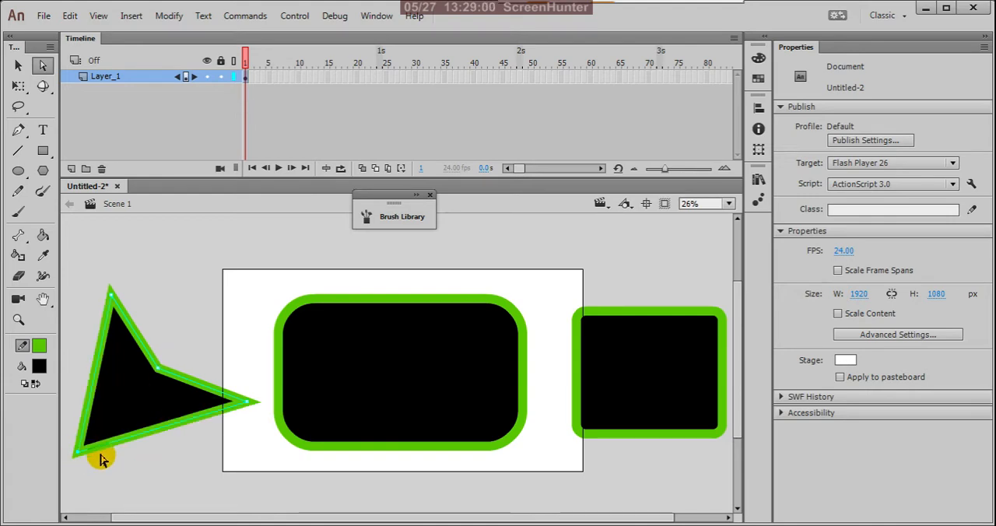
click(255, 413)
drag(250, 408, 259, 358)
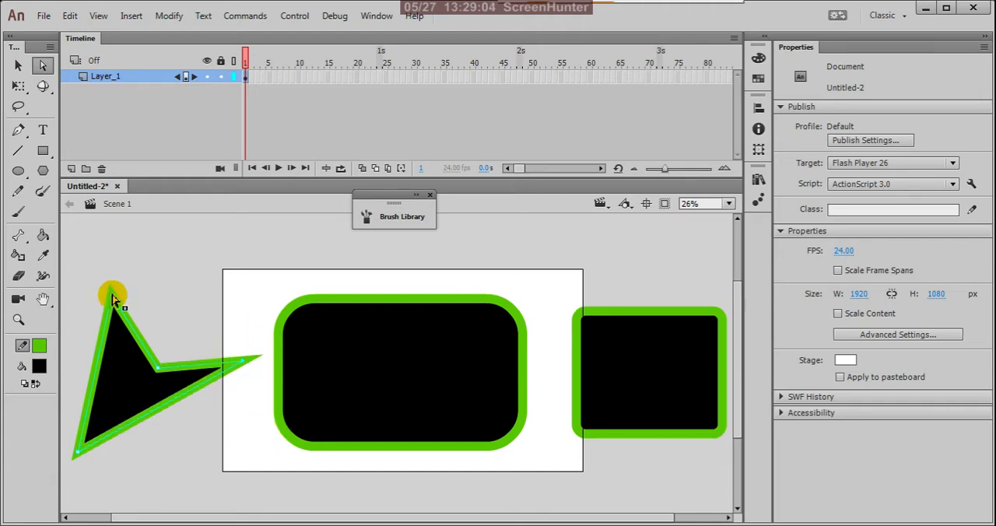
drag(110, 292, 159, 274)
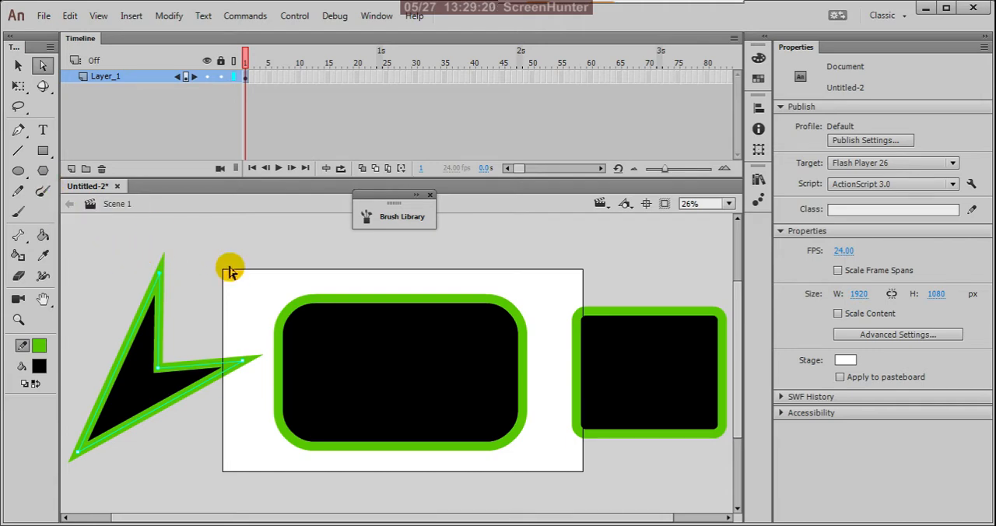
Select the arrowhead shape and both rectangle primitives together and delete them.
scroll(436, 311, down, 2)
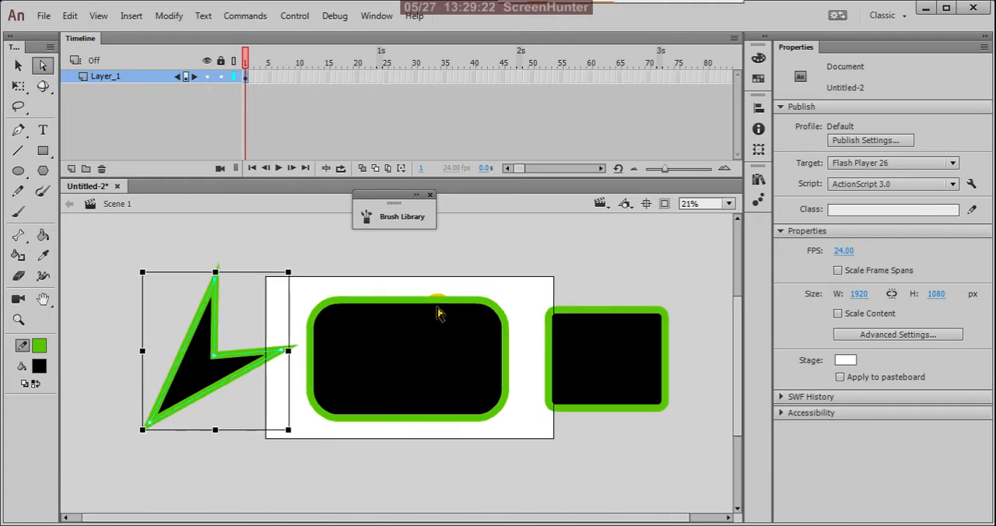
click(20, 67)
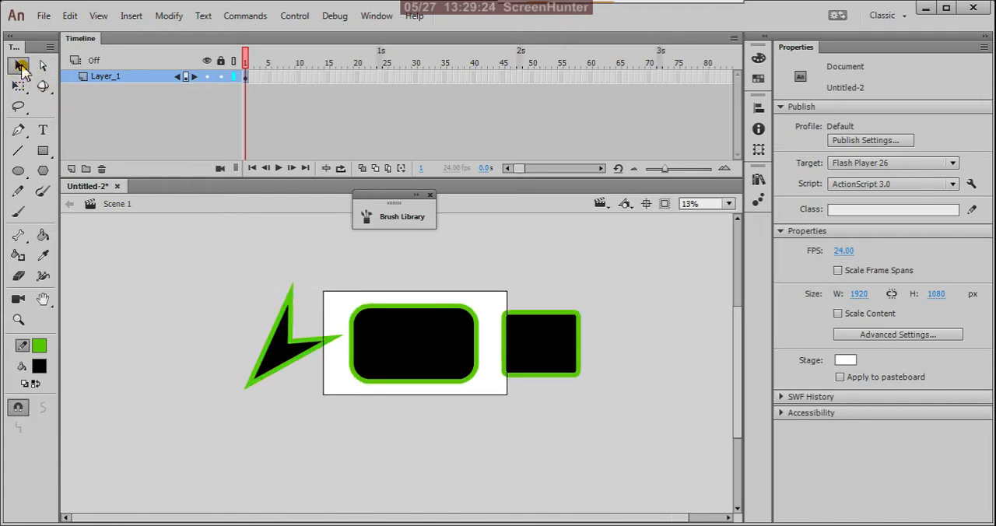
drag(215, 250, 609, 476)
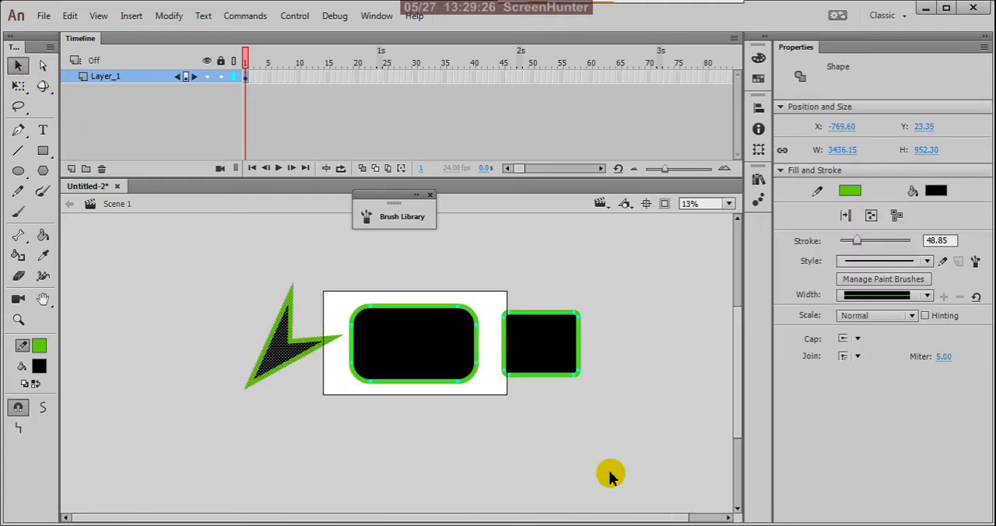
key(Delete)
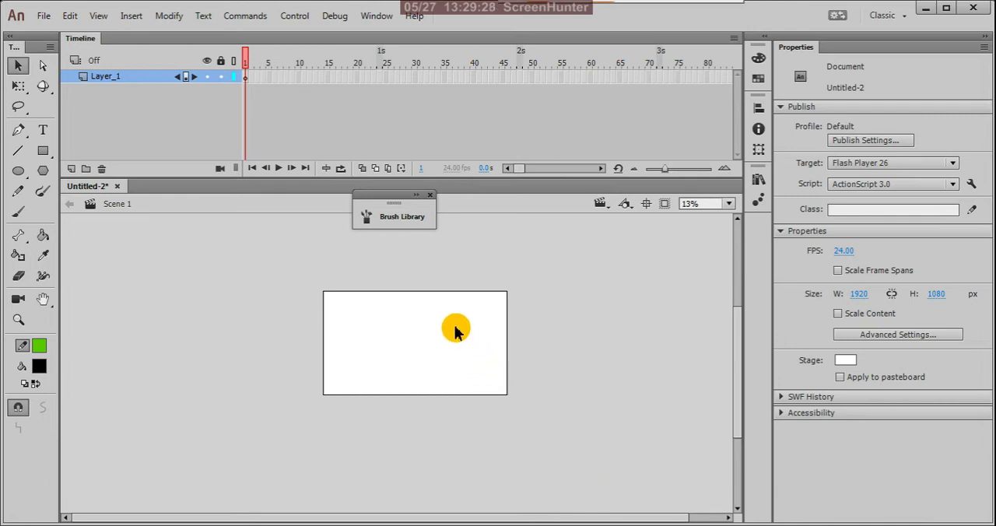
Draw a circle about 722 px in diameter on the left half of the stage with the Oval Tool.
scroll(454, 324, up, 1)
scroll(453, 331, up, 1)
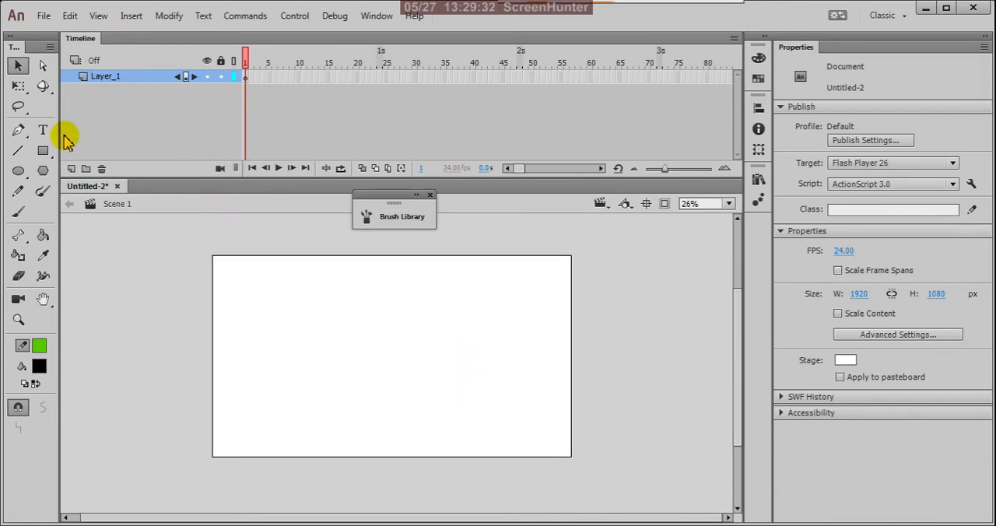
click(19, 171)
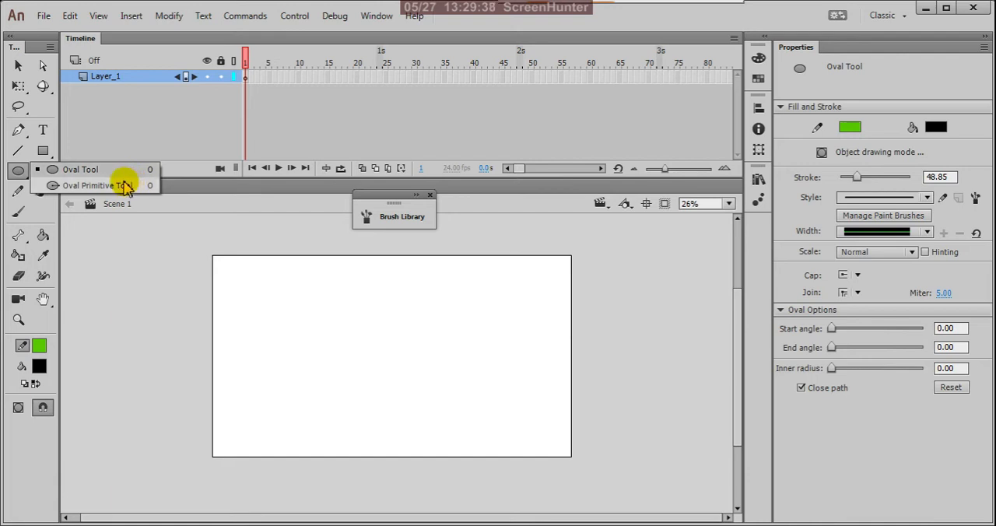
click(100, 170)
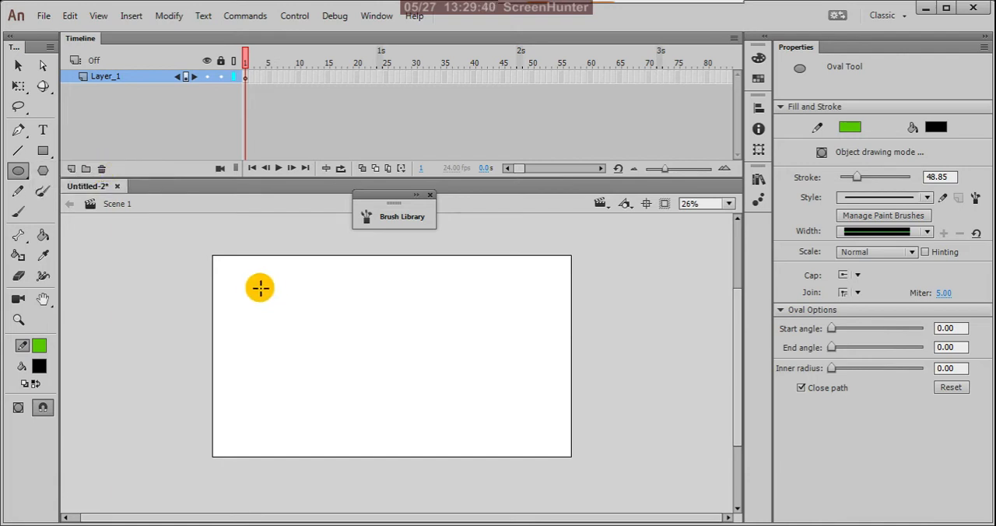
mouse_move(247, 275)
mouse_down()
mouse_move(418, 450)
mouse_move(378, 395)
mouse_move(296, 322)
mouse_move(251, 406)
mouse_move(200, 412)
mouse_move(260, 438)
mouse_move(522, 451)
mouse_move(395, 351)
mouse_move(384, 413)
mouse_move(469, 454)
mouse_move(319, 315)
mouse_move(413, 380)
mouse_move(362, 340)
mouse_move(386, 356)
mouse_up()
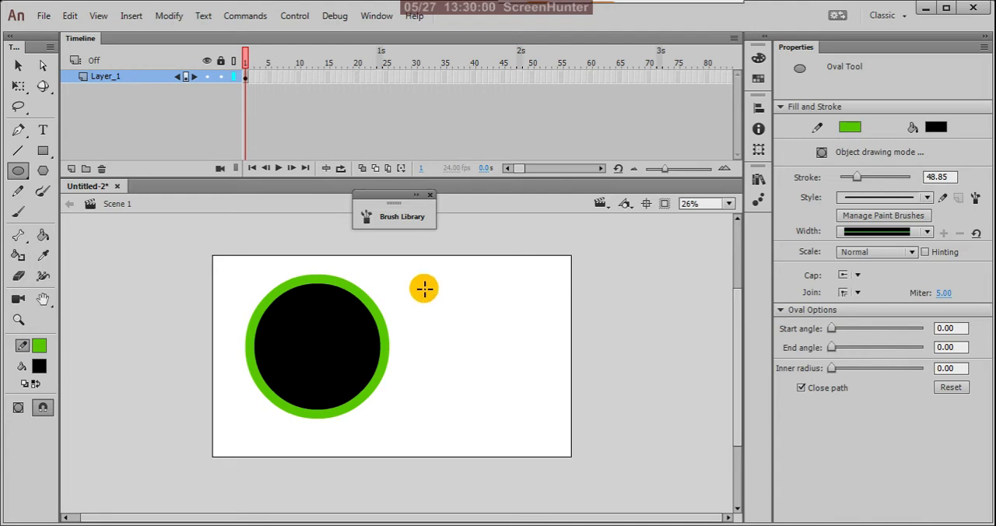
Draw a slightly wider-than-tall oval beside the circle, extending past the stage's right edge, and select the circle.
drag(424, 288, 627, 474)
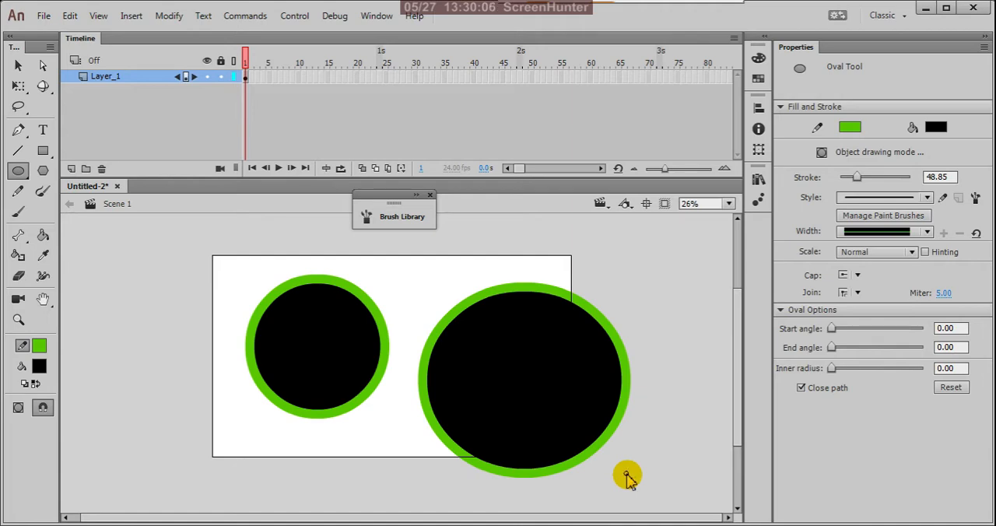
drag(627, 474, 511, 378)
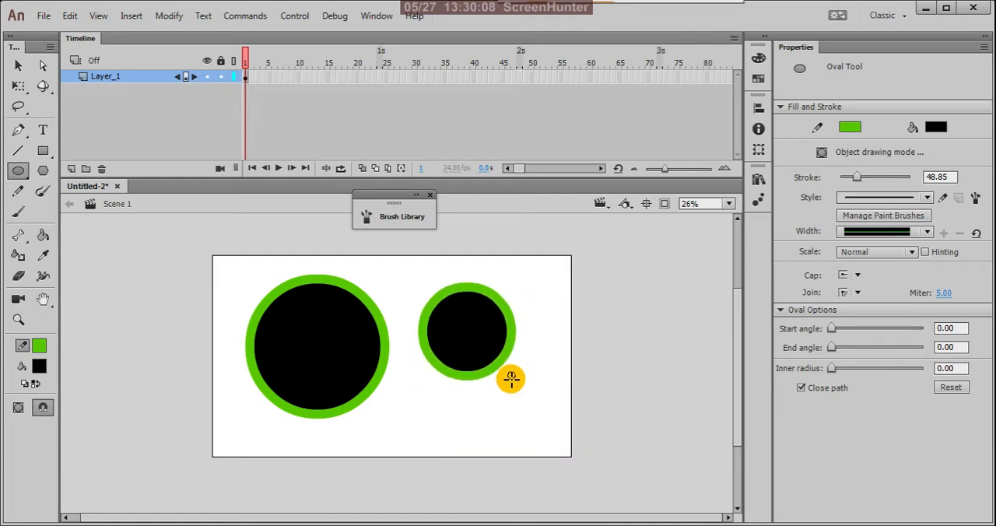
mouse_move(618, 458)
mouse_down()
mouse_move(513, 377)
mouse_move(612, 467)
mouse_move(549, 401)
mouse_move(571, 432)
mouse_move(493, 351)
mouse_move(574, 422)
mouse_move(486, 344)
mouse_move(522, 397)
mouse_move(598, 464)
mouse_move(459, 335)
mouse_move(631, 455)
mouse_move(547, 397)
mouse_move(628, 483)
mouse_move(516, 393)
mouse_move(702, 519)
mouse_move(553, 449)
mouse_move(553, 386)
mouse_move(594, 447)
mouse_move(605, 434)
mouse_move(589, 401)
mouse_move(662, 481)
mouse_move(586, 404)
mouse_move(673, 515)
mouse_move(607, 409)
mouse_move(586, 432)
mouse_up()
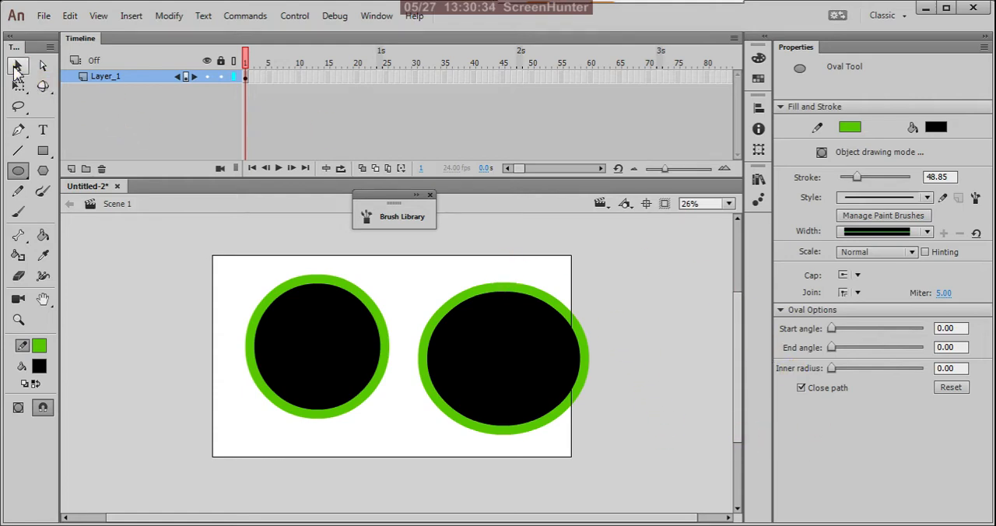
click(17, 67)
drag(223, 279, 403, 464)
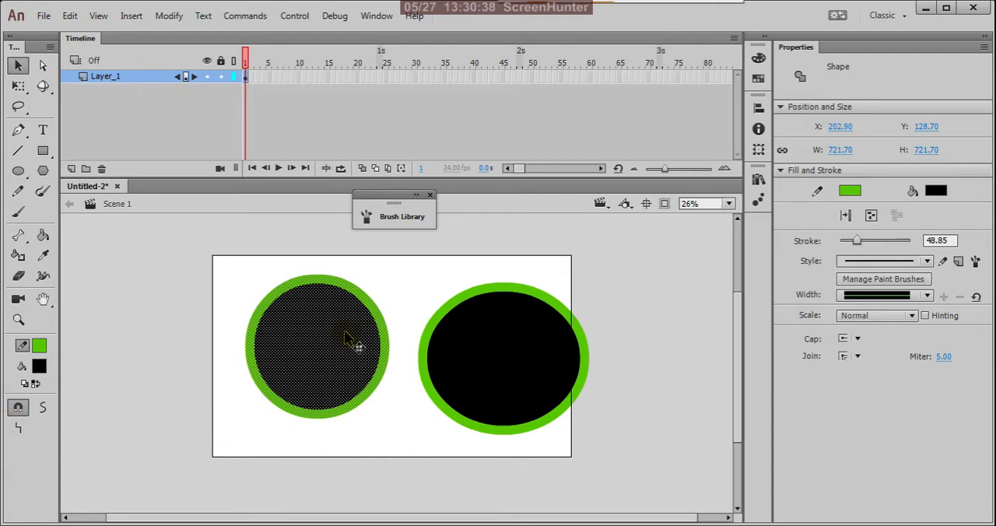
Set the Oval Tool's start angle to 262.86 and draw a partial oval off the stage's upper right corner.
click(20, 172)
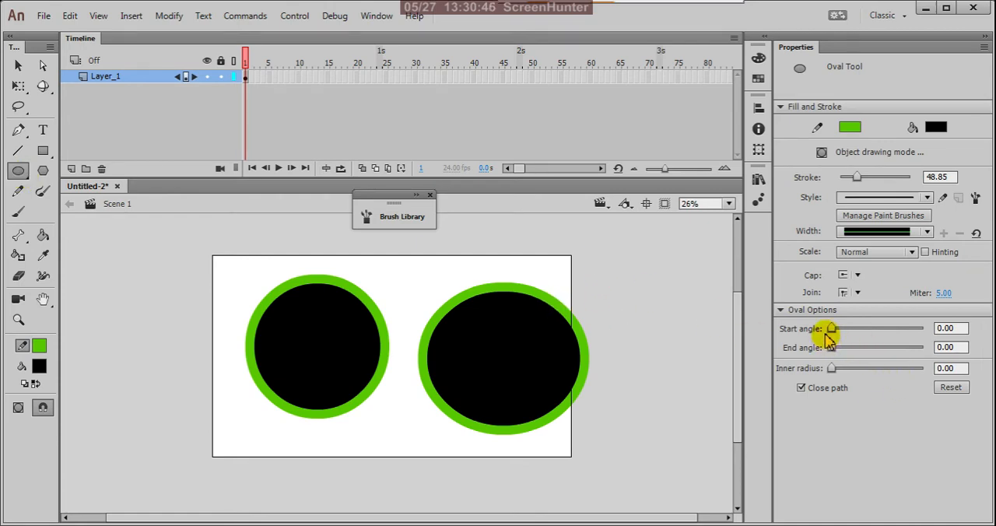
drag(833, 329, 898, 328)
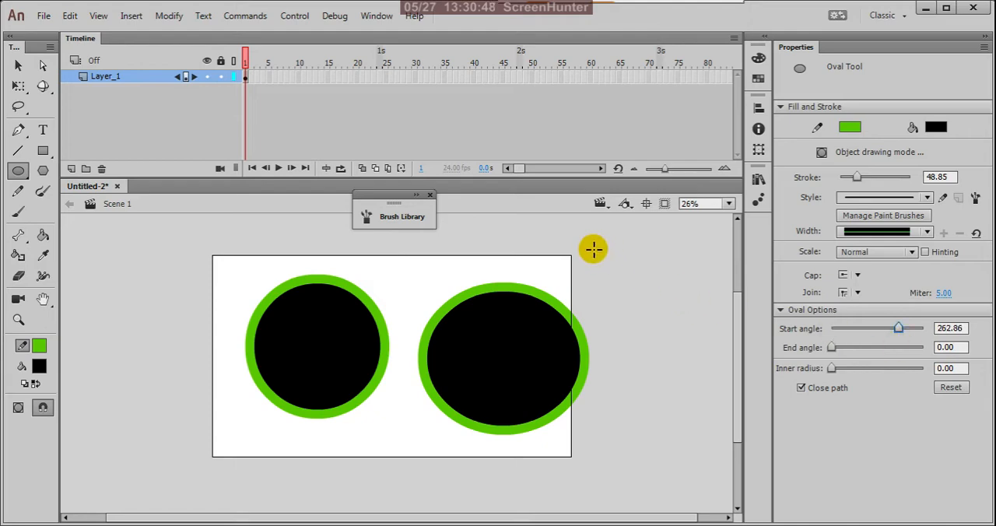
mouse_move(590, 245)
mouse_down()
mouse_move(723, 388)
mouse_move(658, 348)
mouse_move(685, 378)
mouse_up()
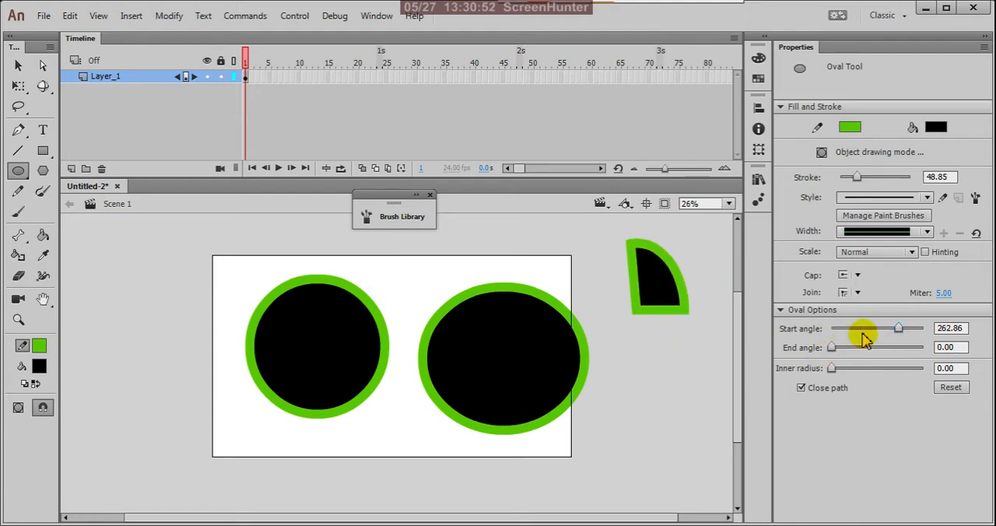
Return the start angle to 0, set the end angle to 185.71, and draw a partial oval at the stage's left edge.
drag(894, 329, 831, 329)
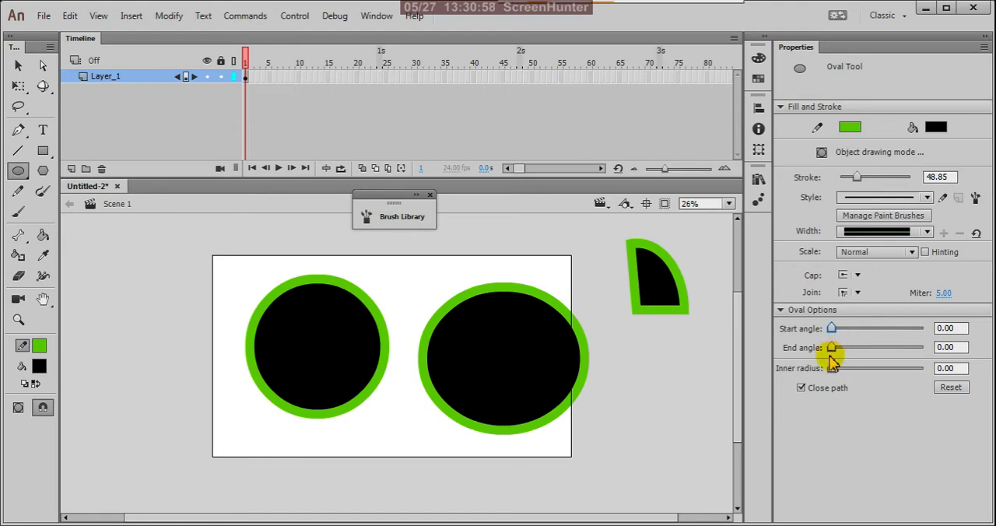
drag(832, 348, 880, 349)
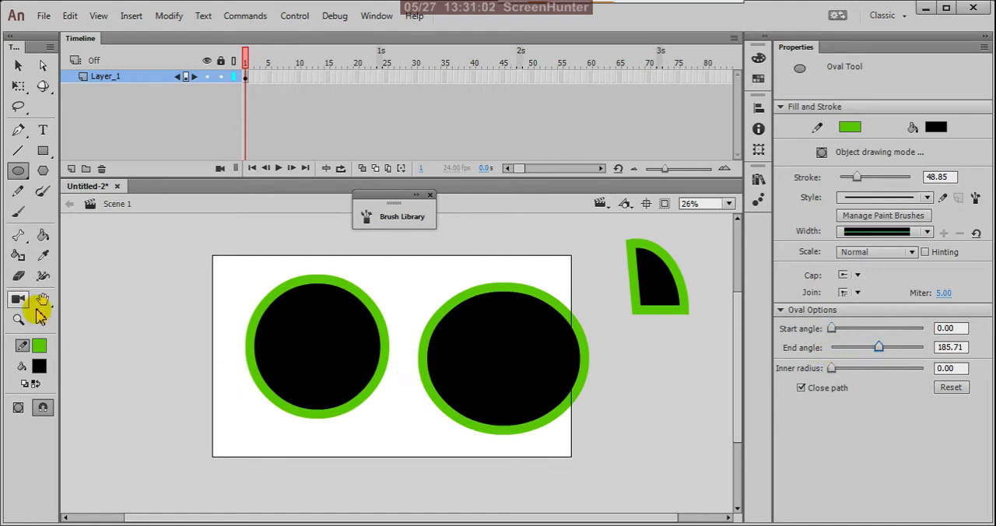
drag(100, 308, 218, 426)
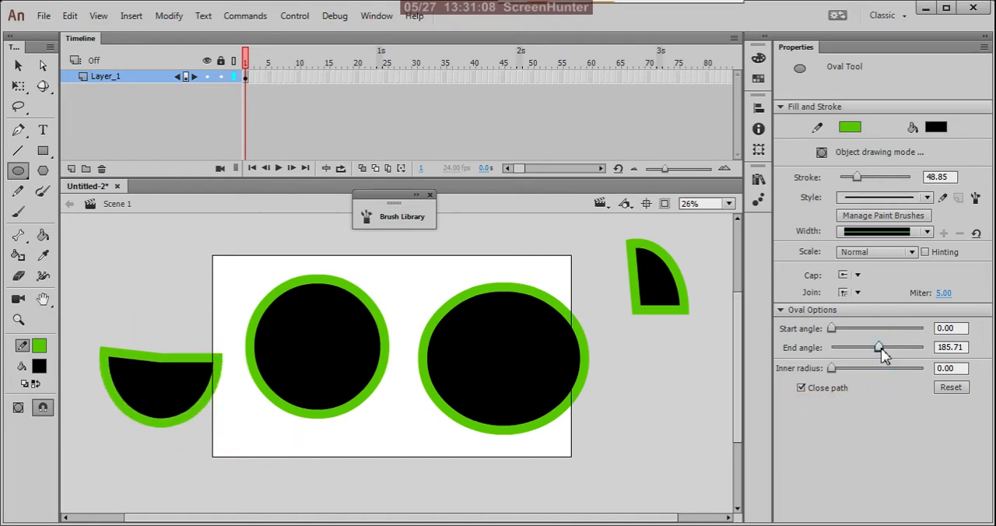
Return the end angle to 0, set the inner radius to 47.93, and draw a large ring over the stage's left edge and circle.
drag(879, 347, 813, 347)
click(831, 368)
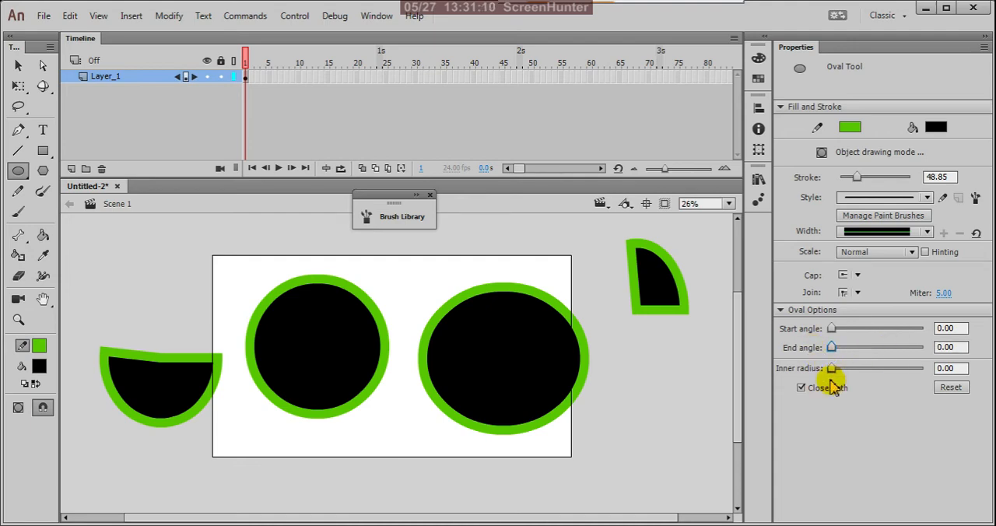
drag(831, 370, 875, 373)
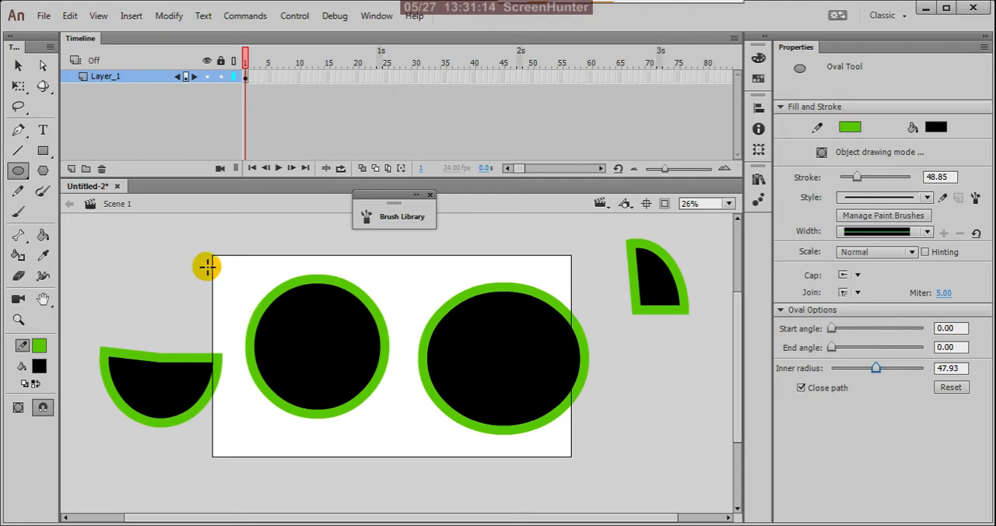
mouse_move(136, 240)
mouse_down()
mouse_move(260, 360)
mouse_move(220, 322)
mouse_move(256, 347)
mouse_move(362, 472)
mouse_up()
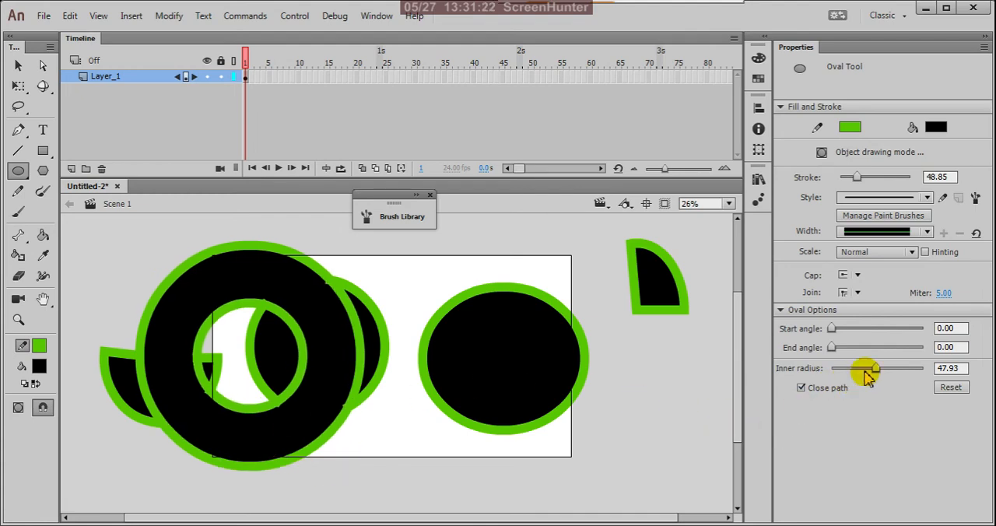
Set the inner radius to 33.79, turn off Close path, and draw a small ring off the stage's lower right corner.
mouse_move(876, 371)
mouse_down()
mouse_move(893, 371)
mouse_move(865, 375)
mouse_up()
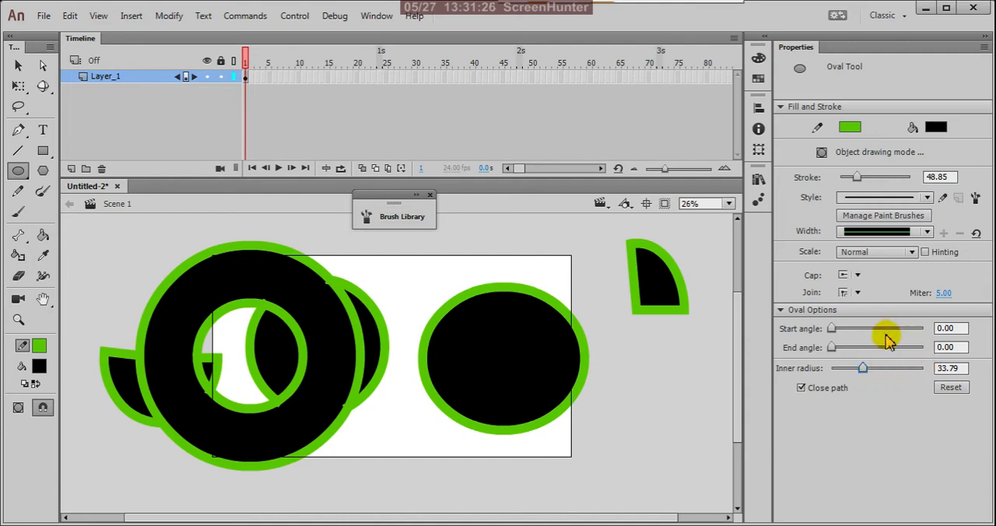
click(802, 388)
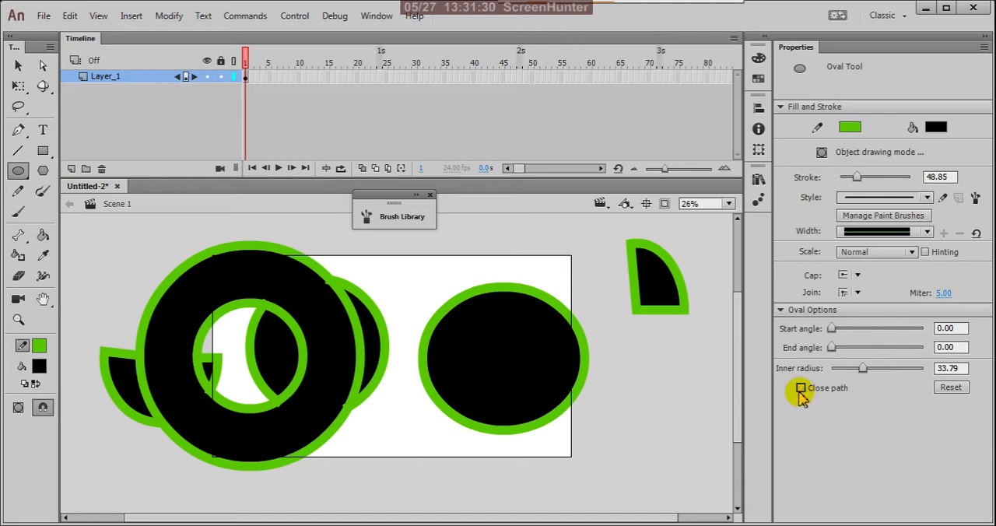
mouse_move(615, 382)
mouse_down()
mouse_move(685, 465)
mouse_move(751, 513)
mouse_move(695, 453)
mouse_move(727, 489)
mouse_up()
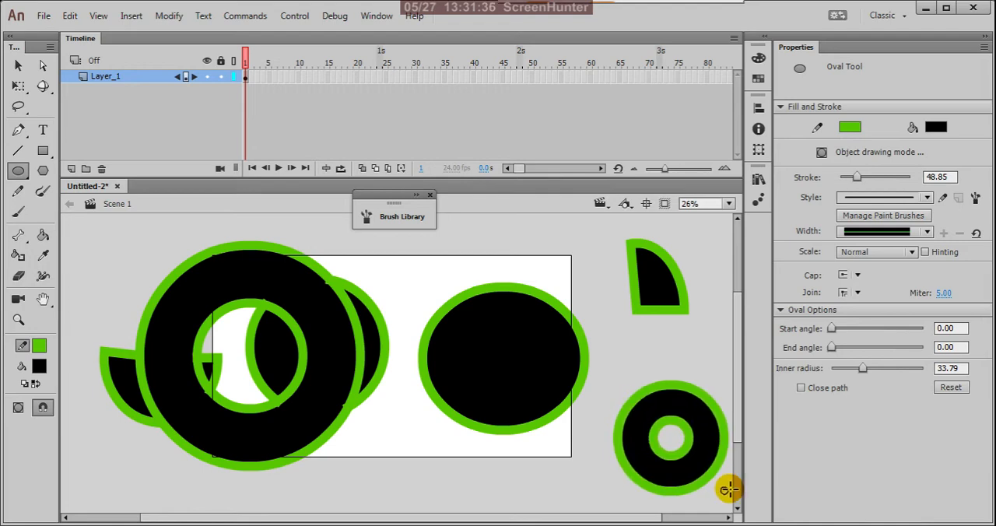
Reset the oval options and draw a full circle overlapping the upper right of the wide oval.
click(951, 387)
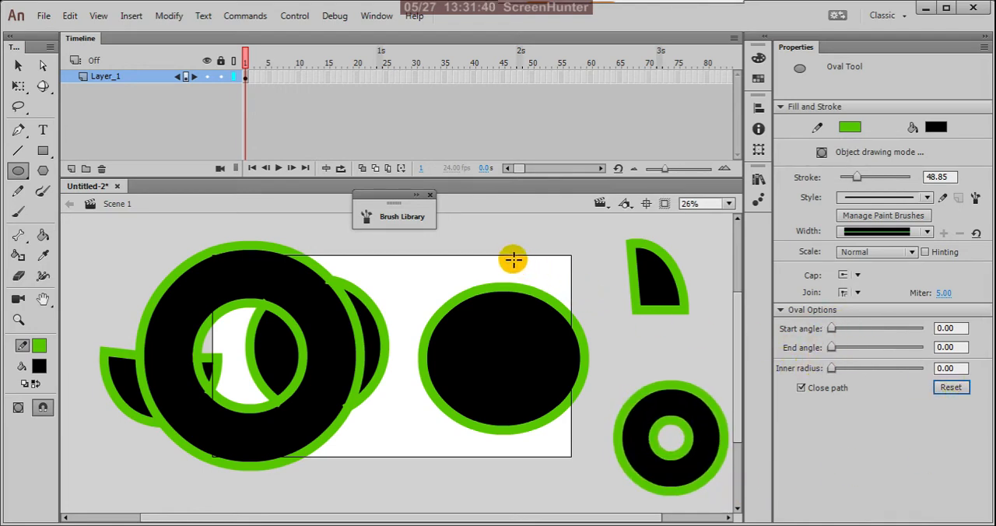
drag(473, 244, 614, 383)
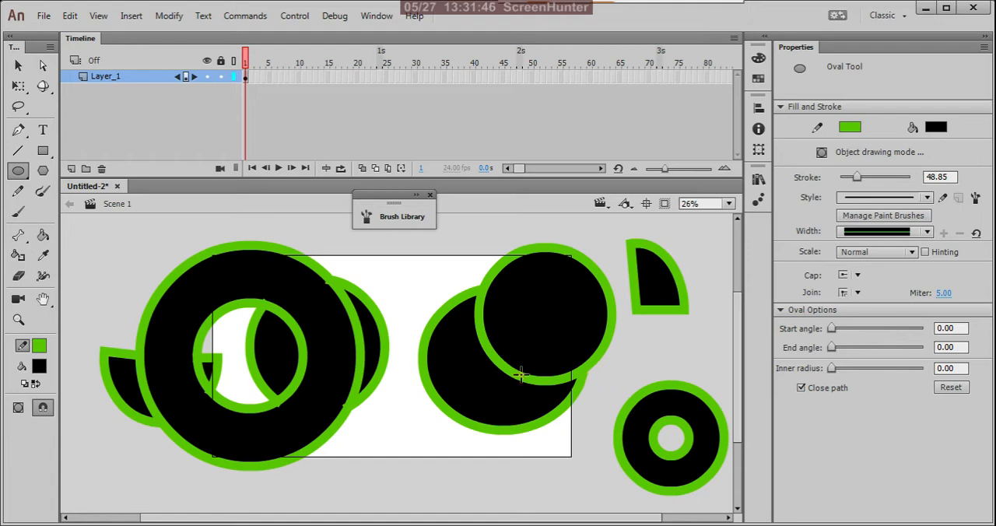
Select all the drawn shapes and move them about 1612 px left and 519 px down.
scroll(479, 379, down, 2)
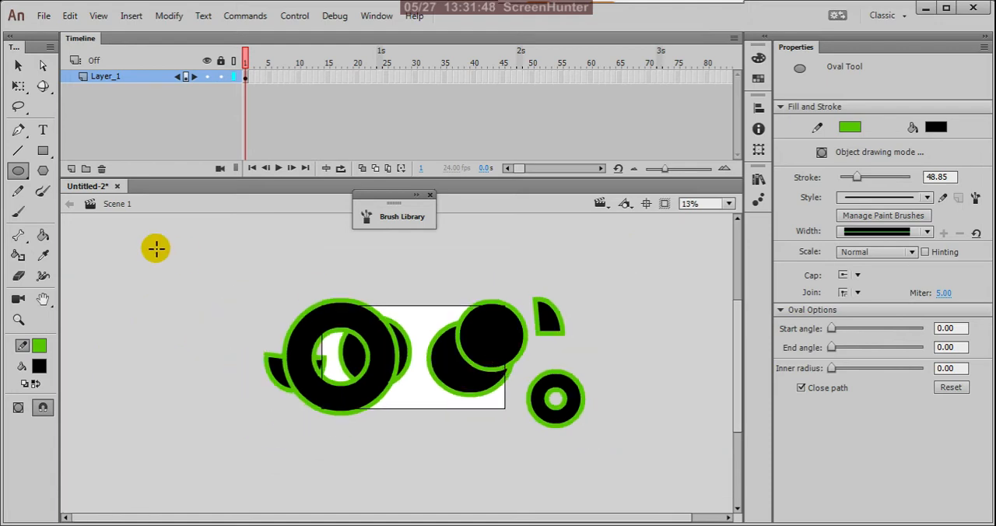
click(18, 65)
click(335, 296)
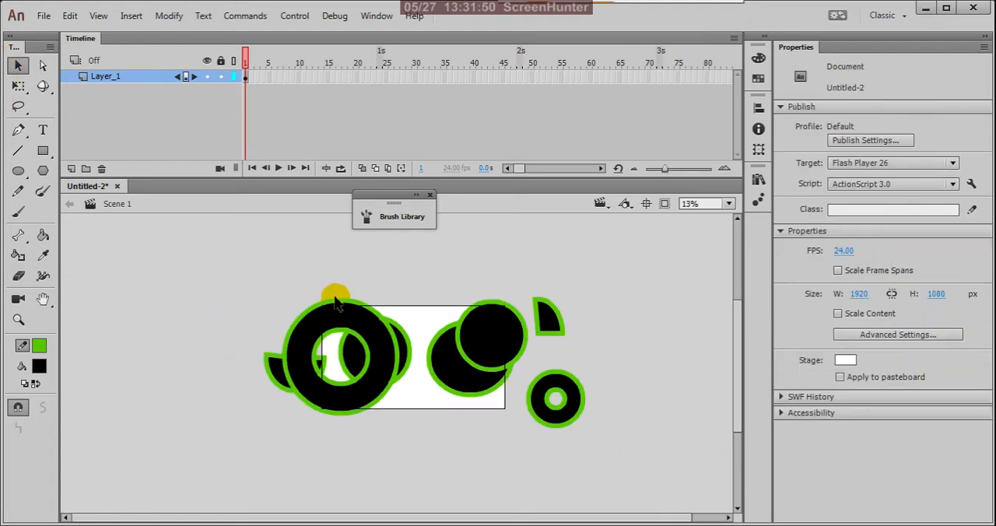
drag(251, 272, 561, 439)
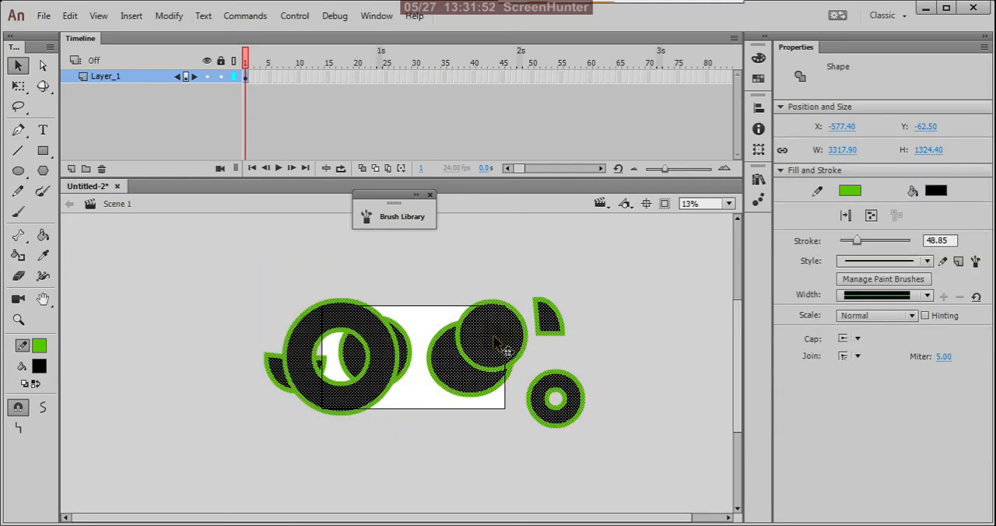
drag(491, 337, 346, 385)
Change the stroke colour of all the selected shapes to red and deselect them.
scroll(285, 379, up, 1)
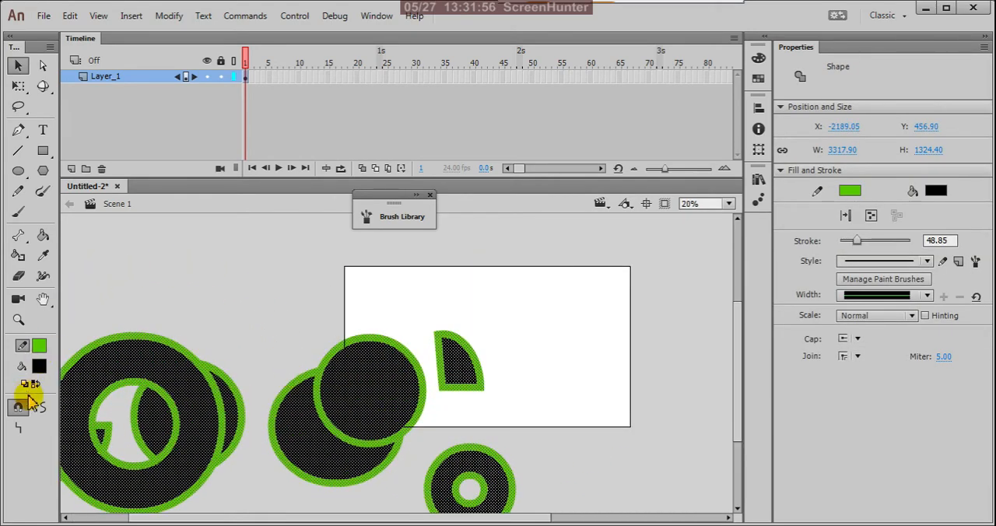
click(39, 345)
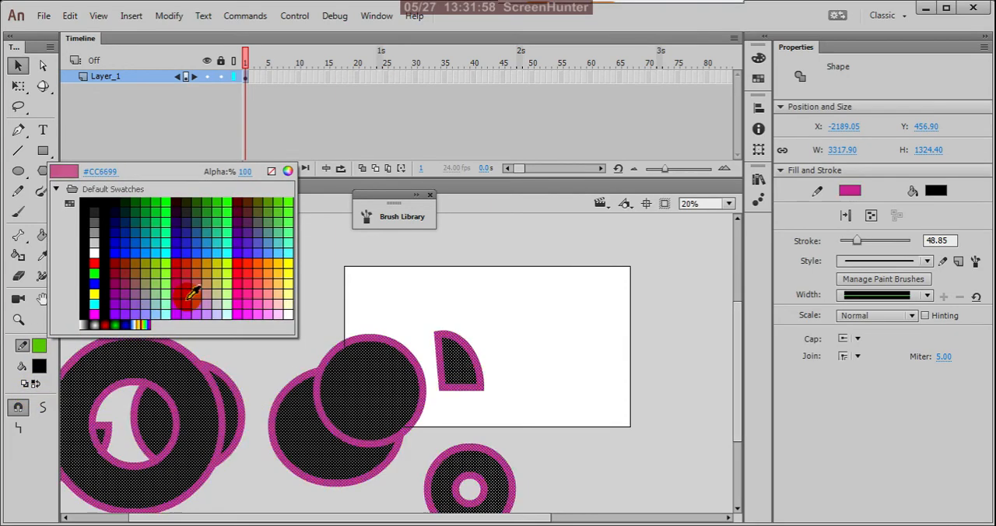
click(244, 259)
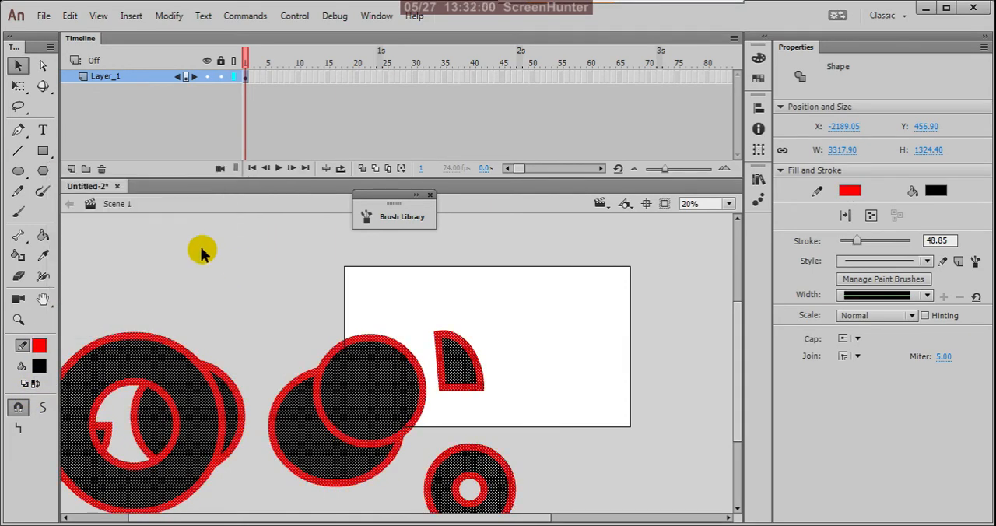
click(194, 247)
Set the stroke colour to #FFCC00 and draw an oval primitive circle about 827 px in diameter outside the stage's upper left corner.
click(39, 345)
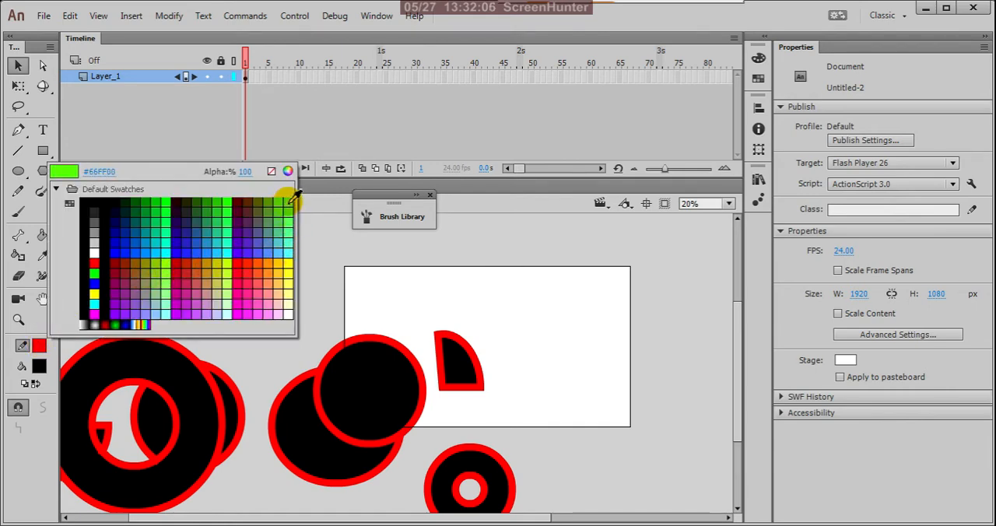
click(280, 265)
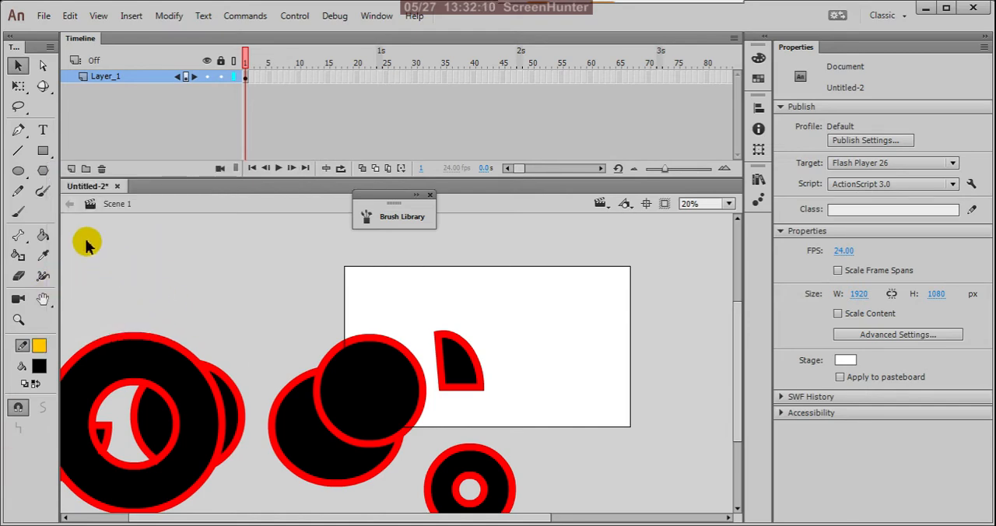
click(24, 178)
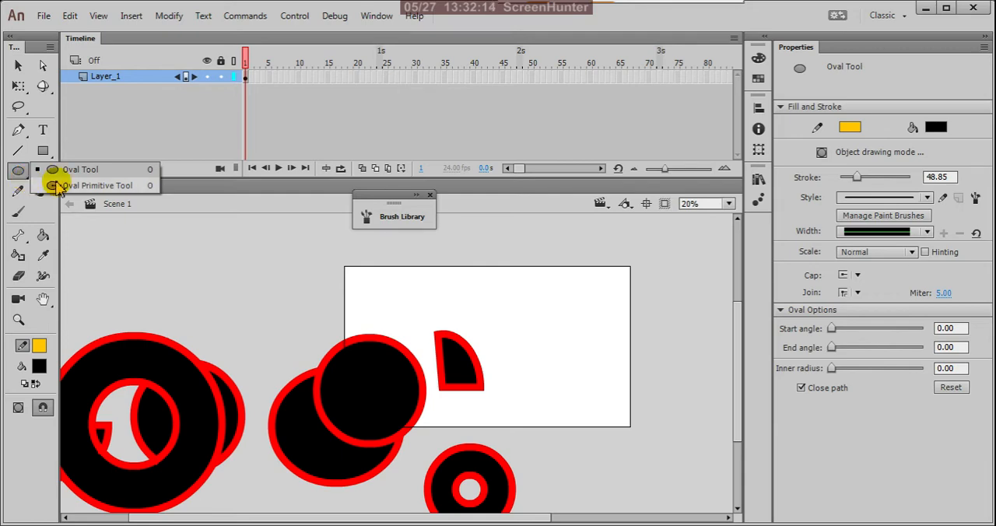
click(101, 186)
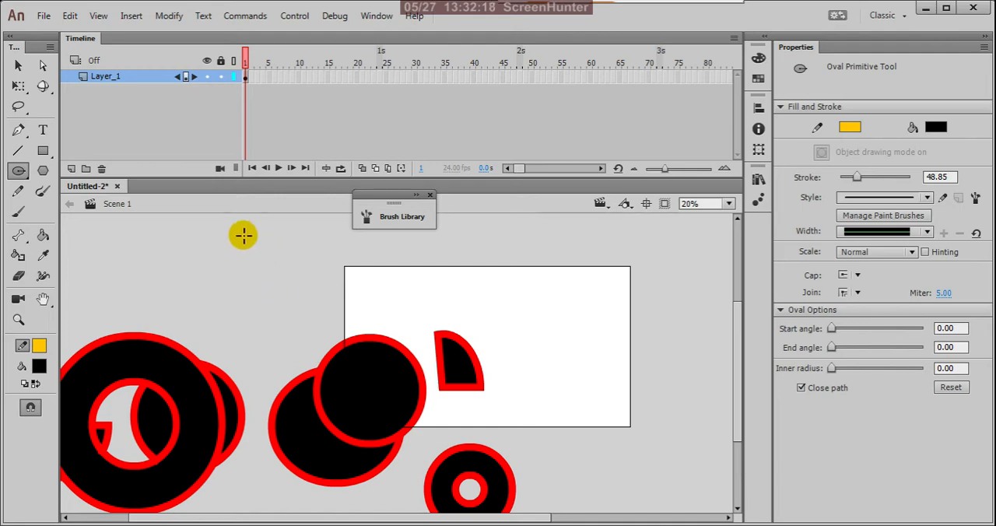
drag(221, 245, 294, 303)
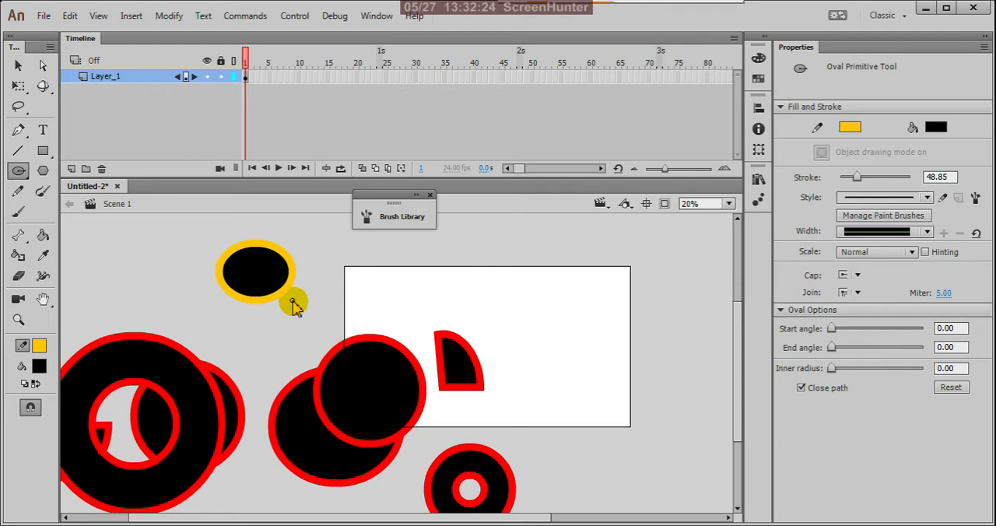
drag(294, 303, 349, 371)
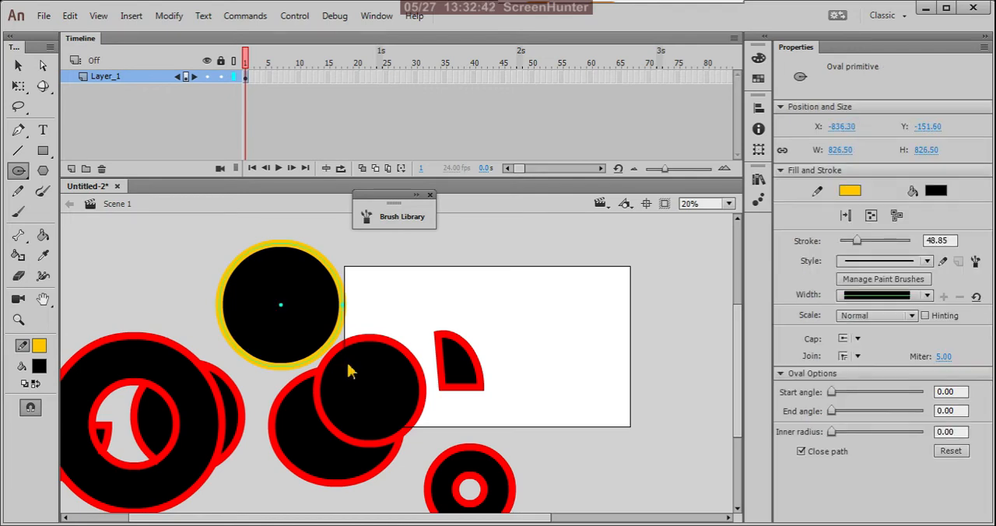
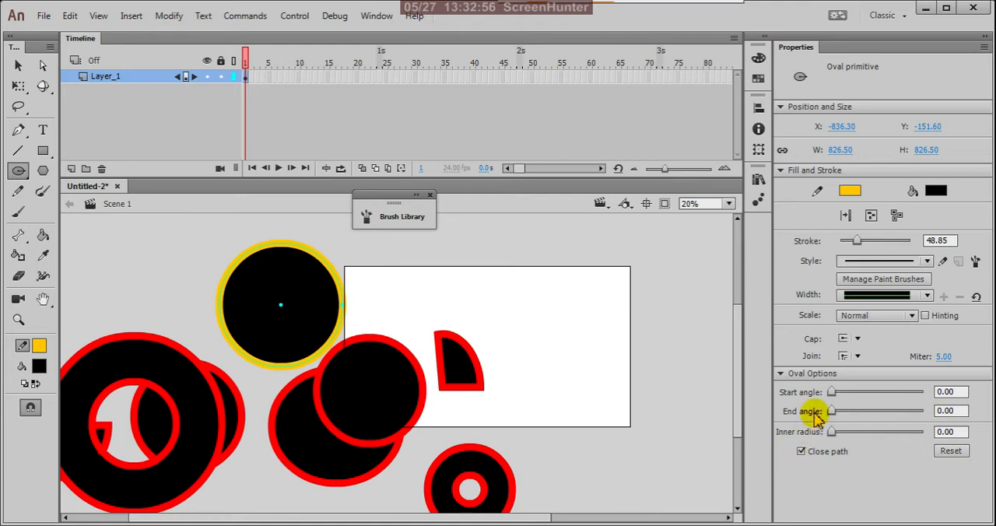
Try a start angle of 77.14 and an end angle of 231.43 on the yellow-outlined circle, returning each to 0.
click(781, 374)
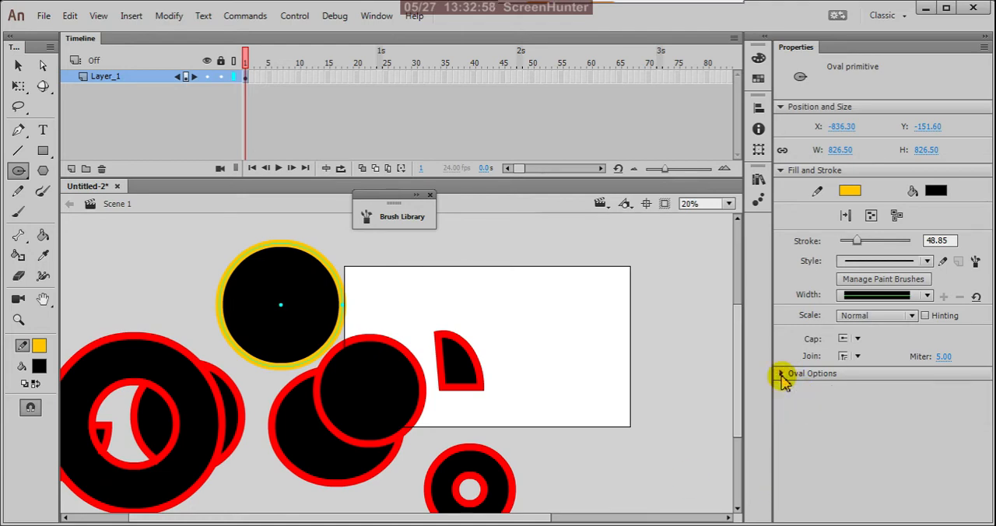
click(781, 374)
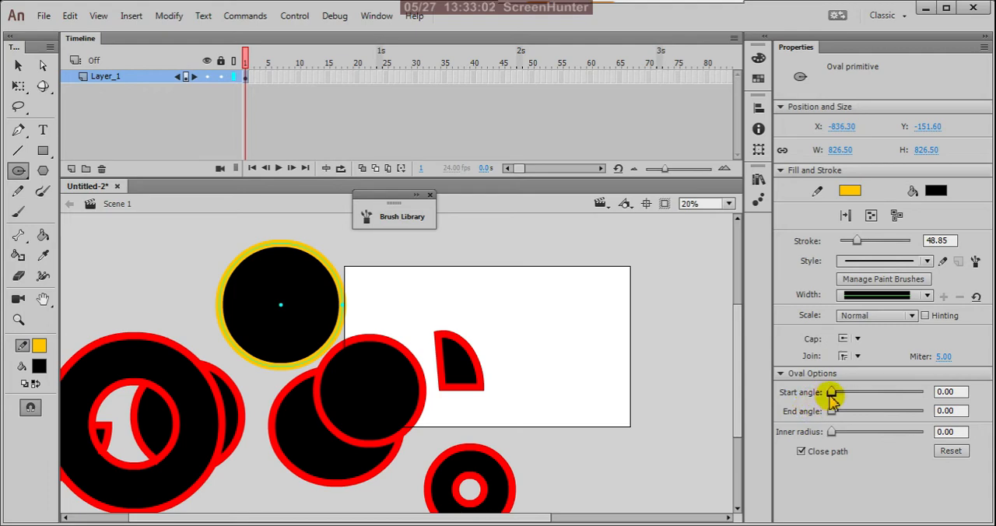
drag(832, 394, 853, 394)
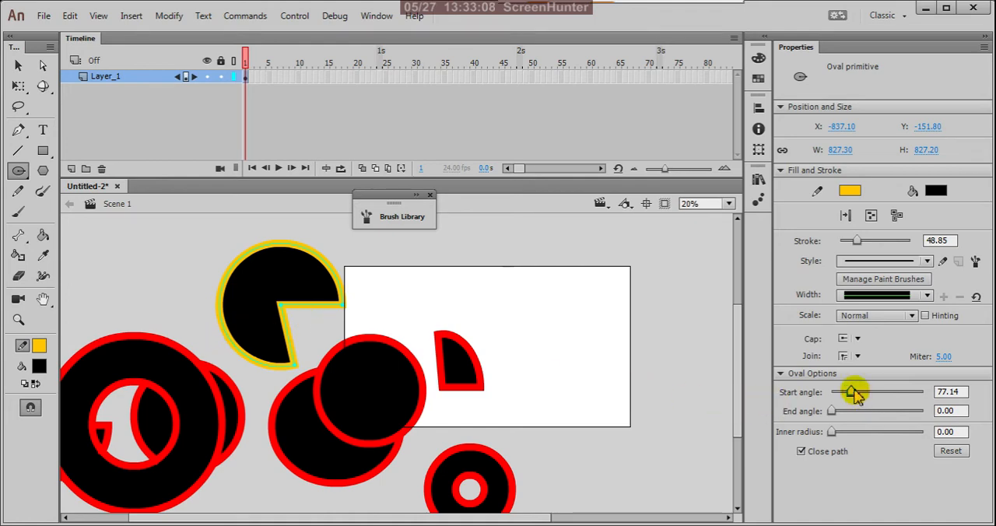
drag(856, 396, 683, 398)
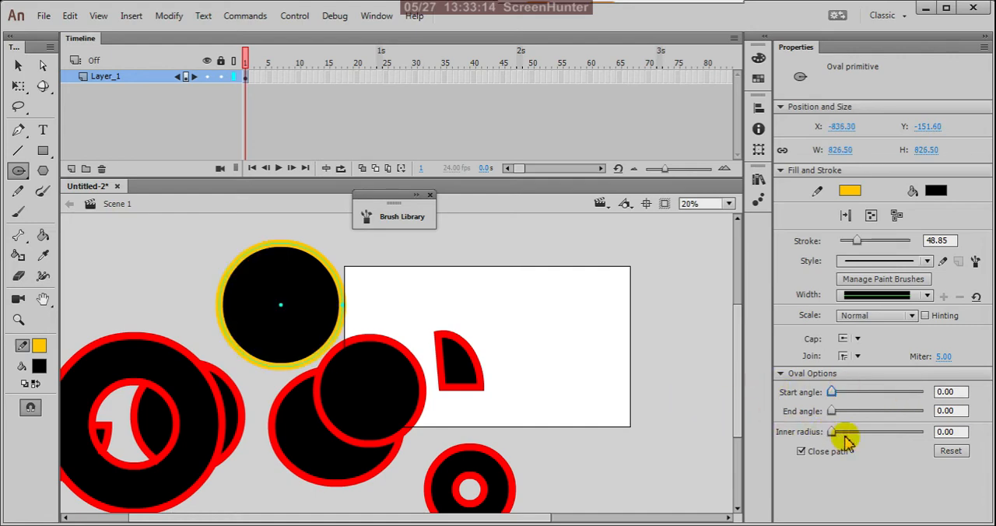
drag(831, 411, 900, 412)
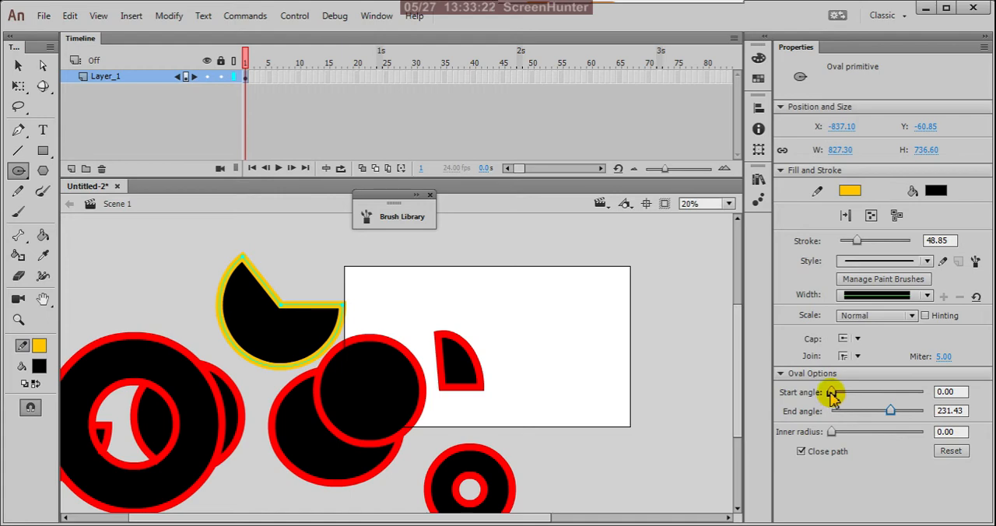
drag(851, 393, 834, 393)
drag(889, 412, 855, 433)
Set the yellow-outlined circle's inner radius to 56.57 to make a ring and turn off path closing.
drag(854, 431, 893, 433)
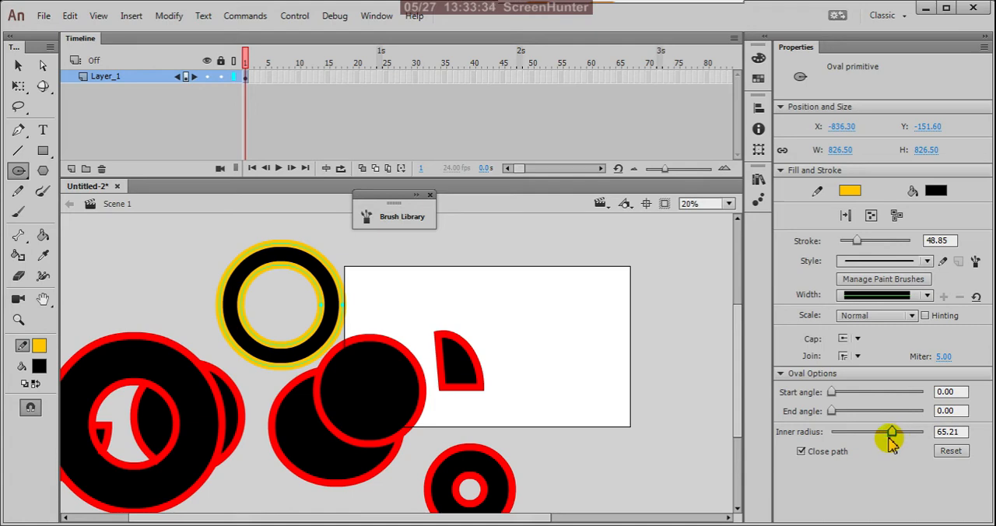
drag(892, 433, 884, 433)
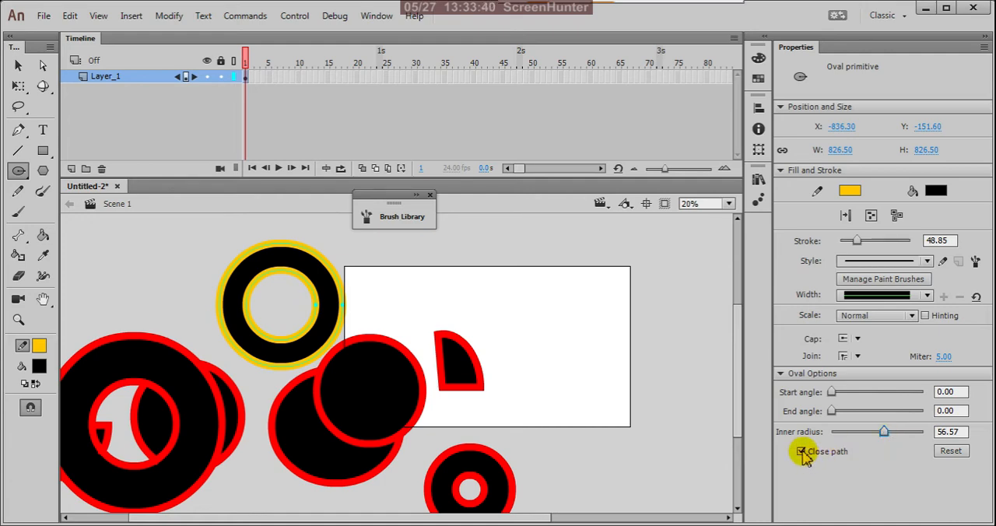
click(801, 452)
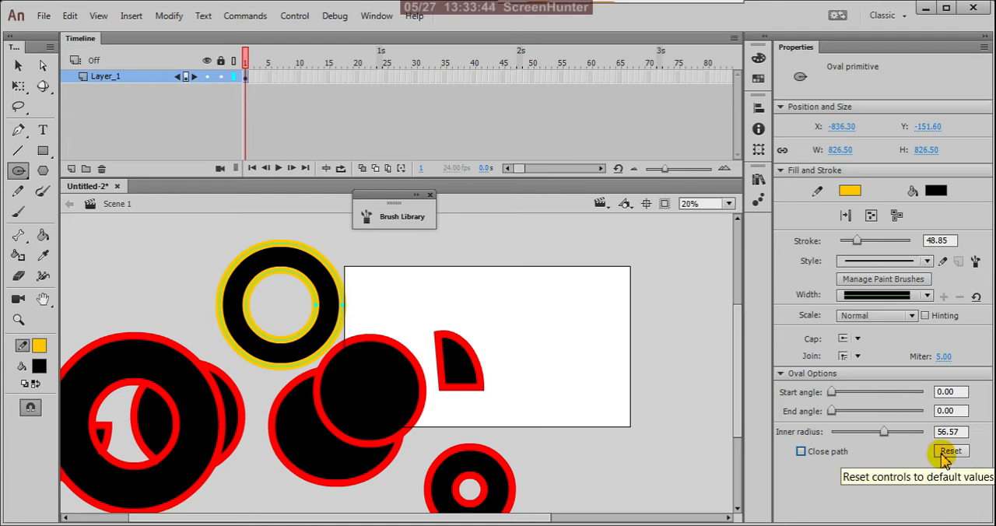
Draw an oval primitive about 746 px in diameter over the stage's lower right and reset its oval options with path closing on.
drag(518, 304, 632, 420)
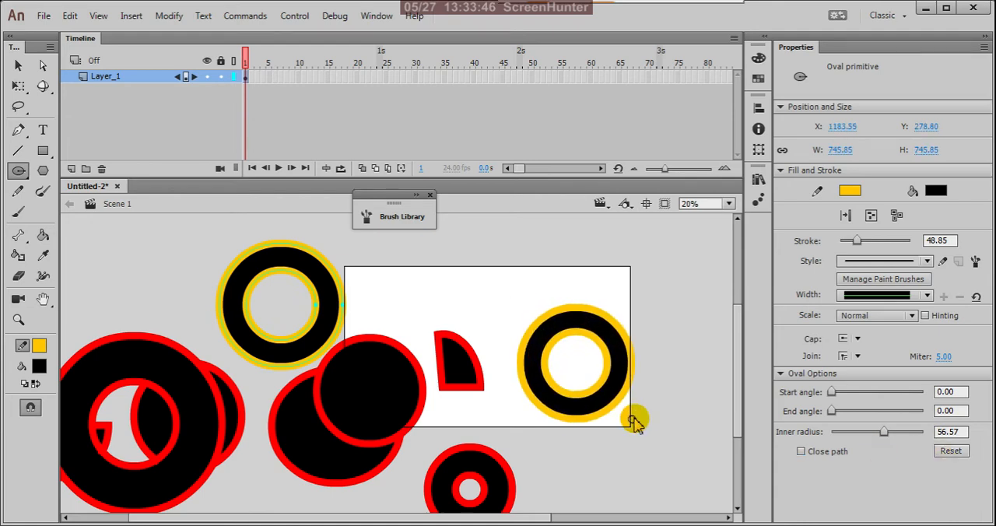
click(800, 452)
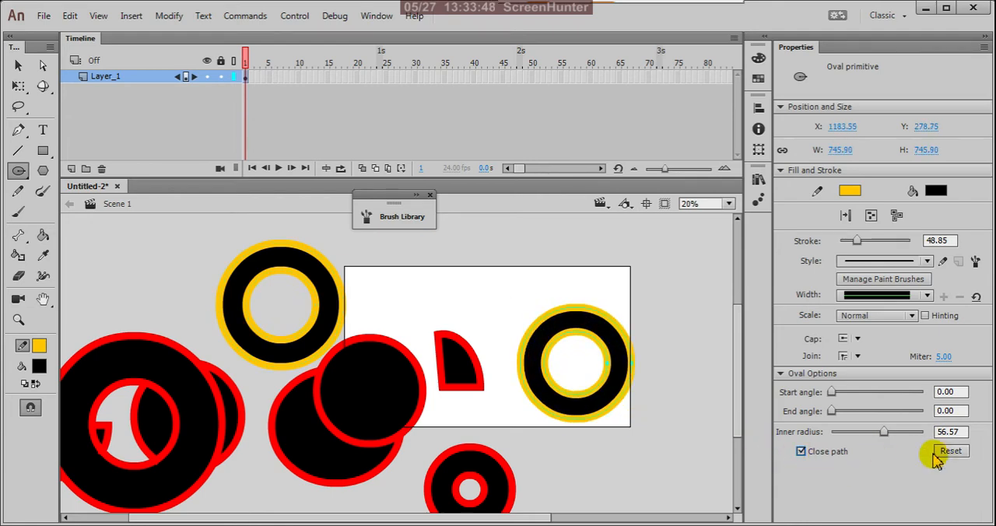
click(951, 453)
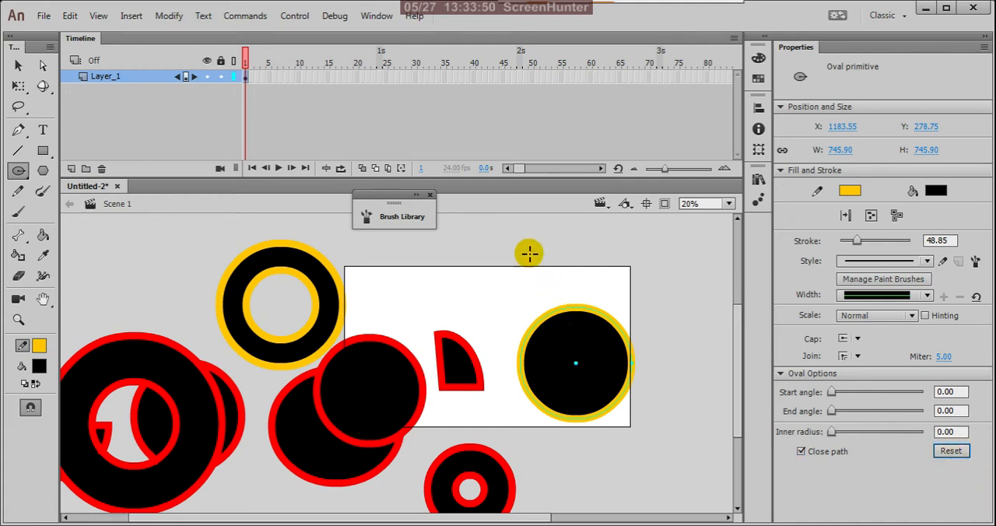
Draw an oval primitive circle about 893 px in diameter overlapping the previous one at the stage's upper right corner.
drag(527, 251, 660, 393)
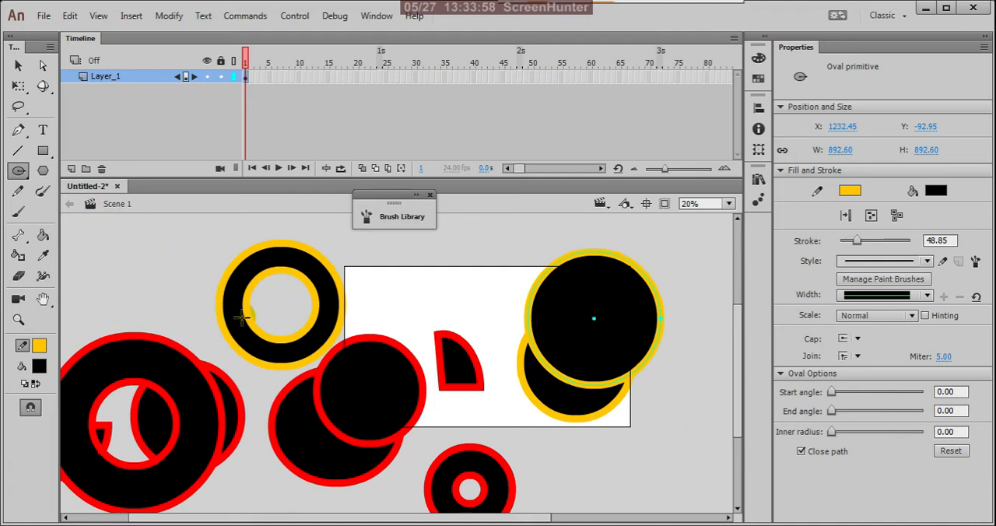
key(ctrl+minus)
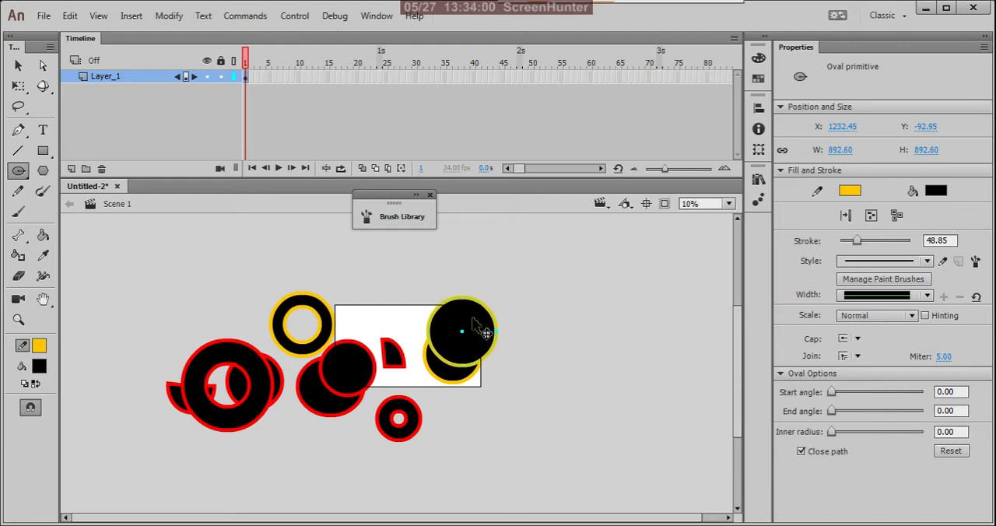
scroll(486, 331, up, 2)
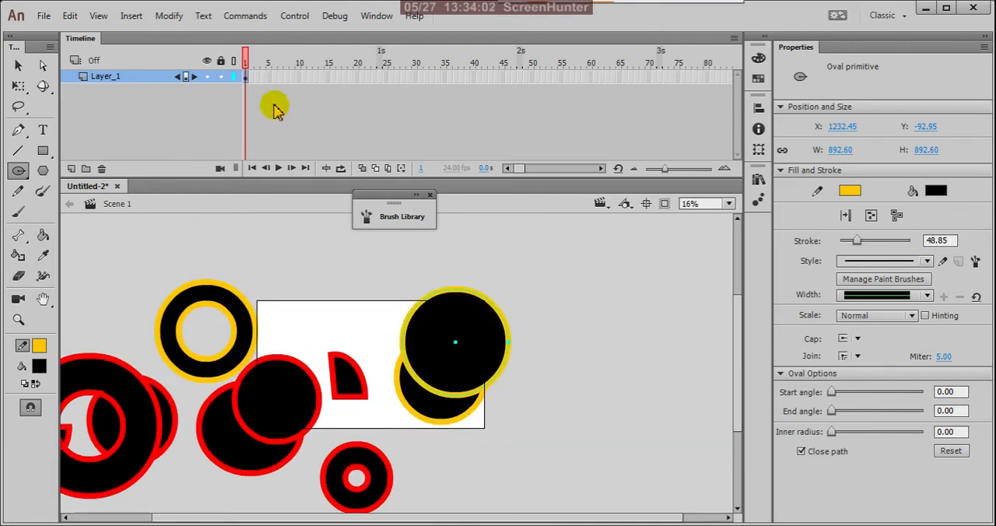
Lock and hide Layer_1, and add a new layer above it with its first frame selected.
click(220, 78)
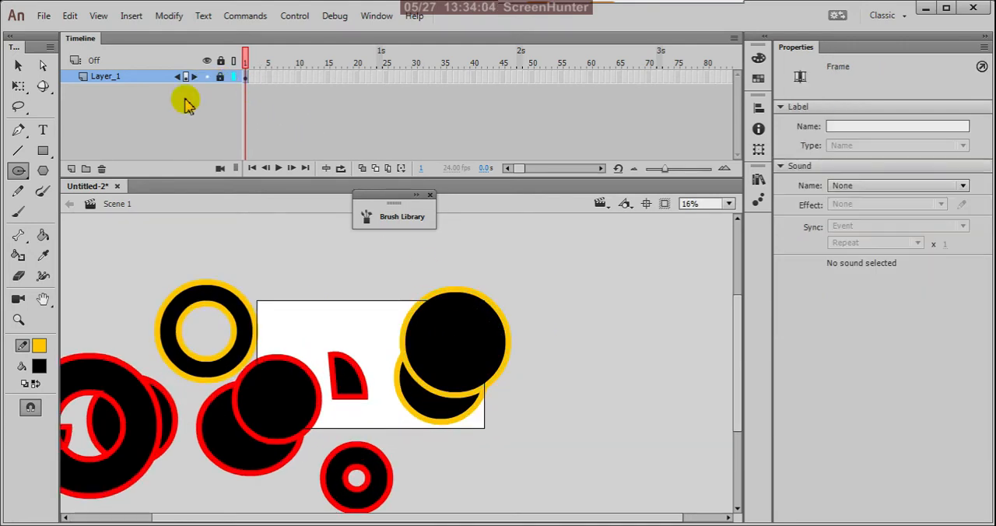
click(71, 168)
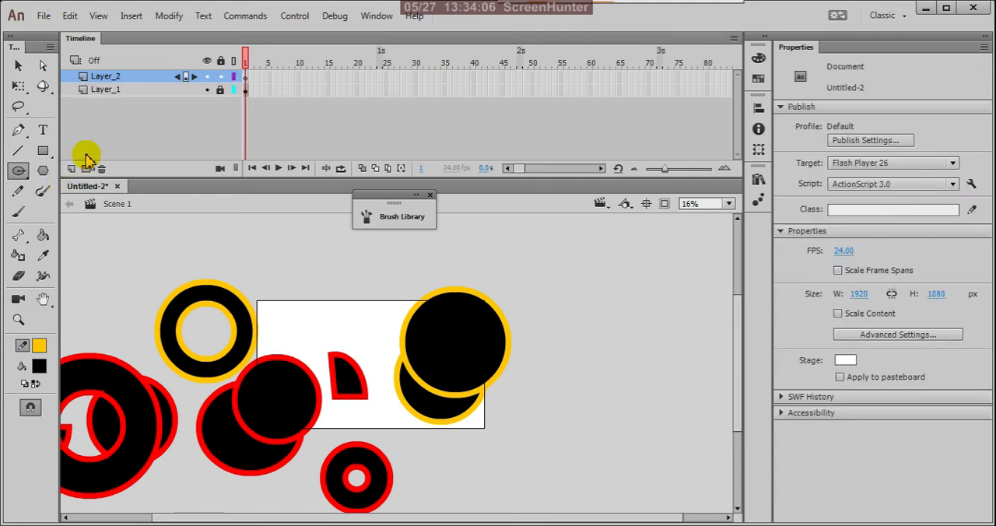
click(206, 90)
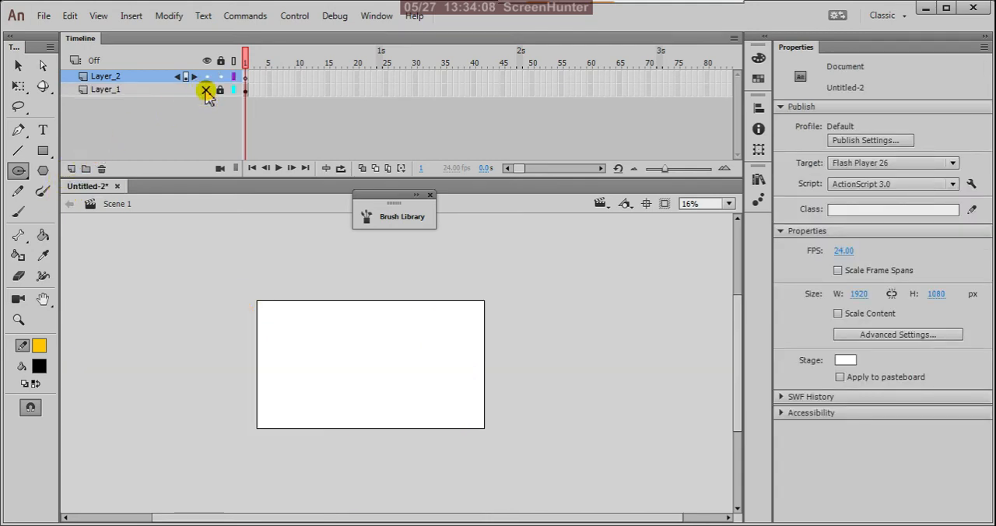
click(244, 78)
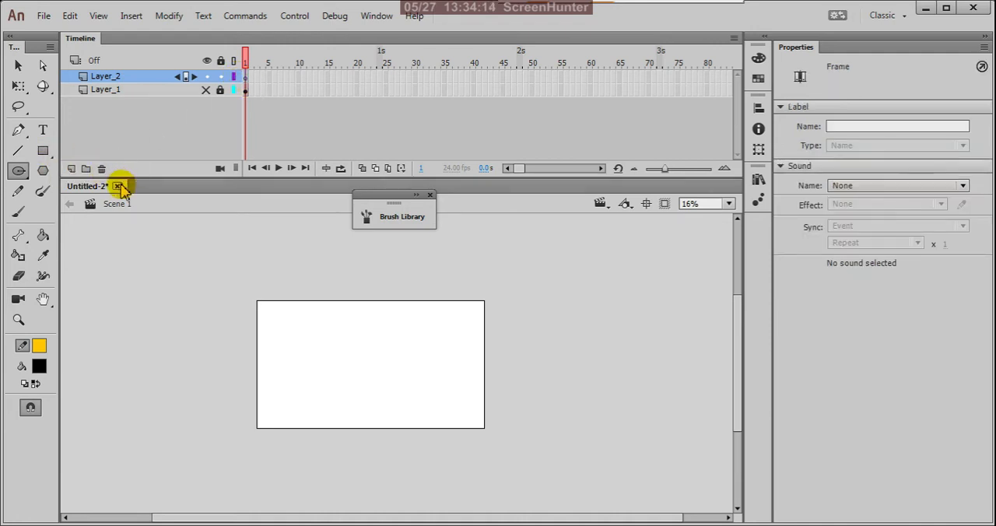
Draw two pentagons with the PolyStar tool, one over the stage's upper left corner and one across the middle of its upper edge.
click(44, 173)
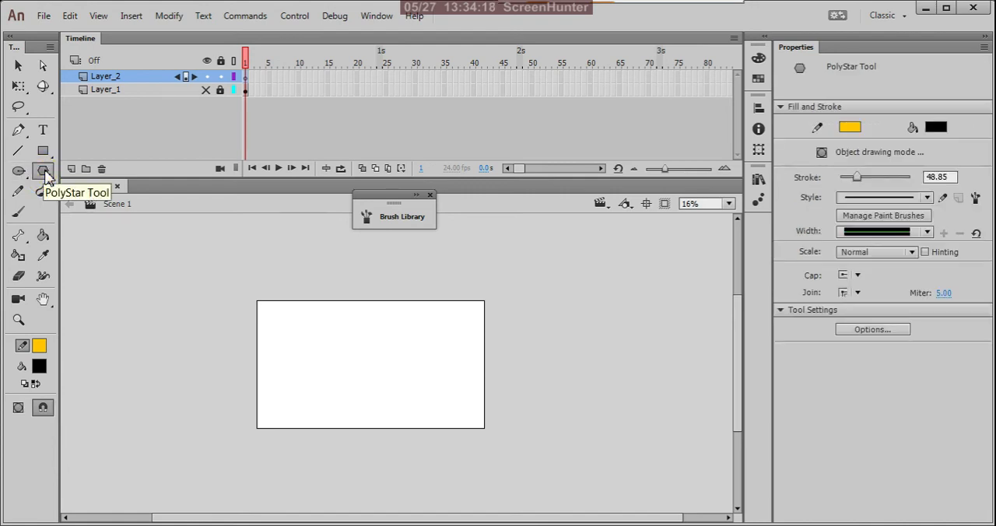
scroll(304, 333, up, 1)
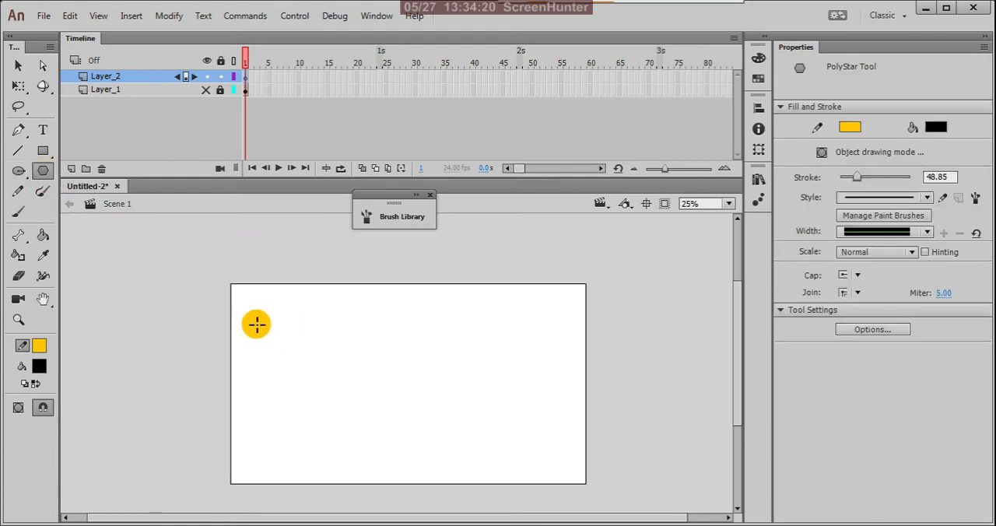
mouse_move(259, 309)
mouse_down()
mouse_move(325, 367)
mouse_move(312, 336)
mouse_move(329, 343)
mouse_up()
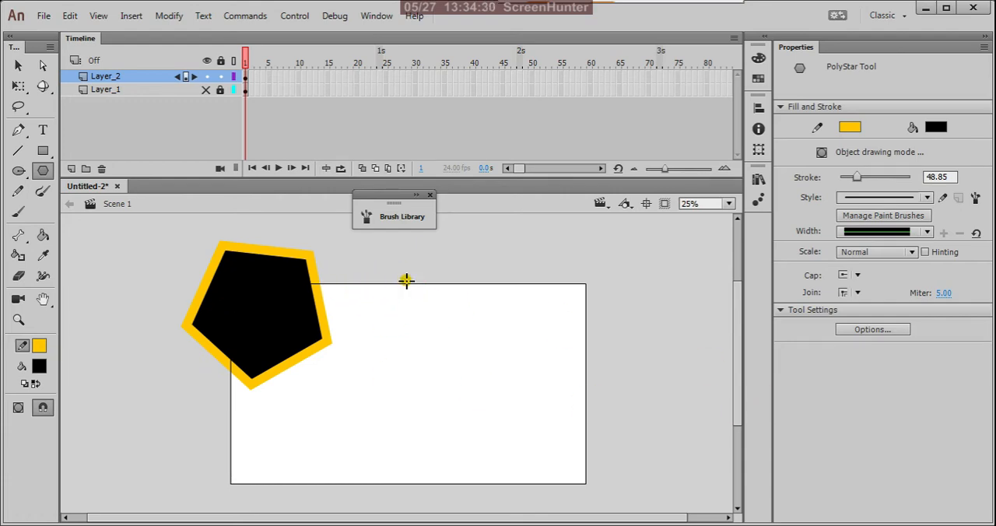
mouse_move(405, 280)
mouse_down()
mouse_move(503, 373)
mouse_move(415, 287)
mouse_move(443, 307)
mouse_move(546, 327)
mouse_move(444, 291)
mouse_move(531, 350)
mouse_move(405, 278)
mouse_move(476, 315)
mouse_move(602, 335)
mouse_move(416, 288)
mouse_move(531, 324)
mouse_move(417, 262)
mouse_move(356, 262)
mouse_move(437, 278)
mouse_move(522, 324)
mouse_move(420, 258)
mouse_move(516, 335)
mouse_move(417, 272)
mouse_move(460, 304)
mouse_move(506, 331)
mouse_move(459, 286)
mouse_move(565, 358)
mouse_move(429, 278)
mouse_move(474, 322)
mouse_move(471, 266)
mouse_up()
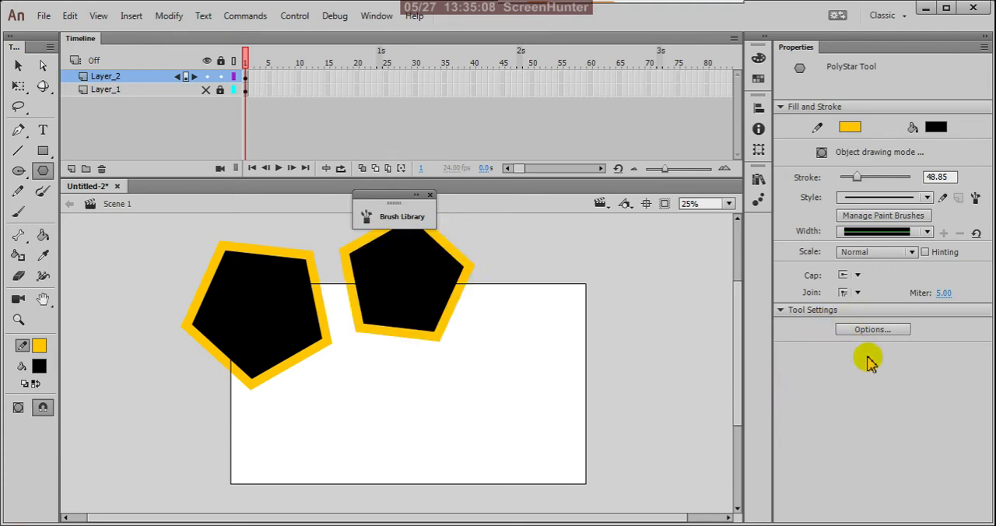
Set the PolyStar polygon options to 7 sides and star point size 1.00, and draw a heptagon in the stage's right half.
click(879, 330)
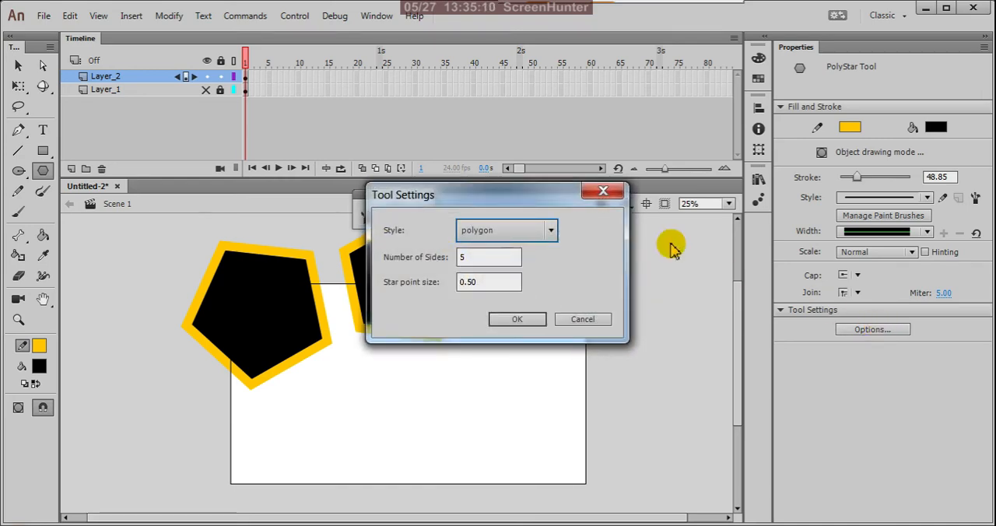
drag(550, 194, 757, 308)
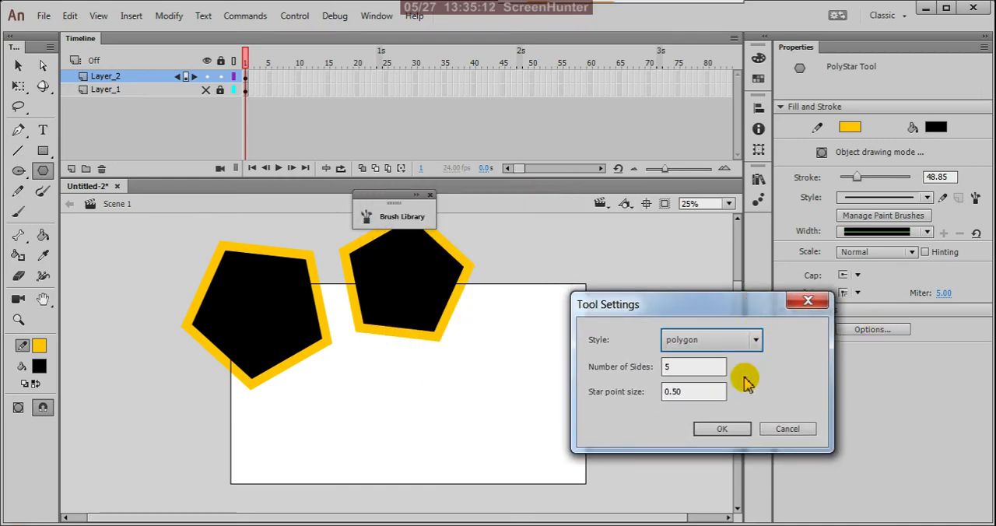
click(755, 340)
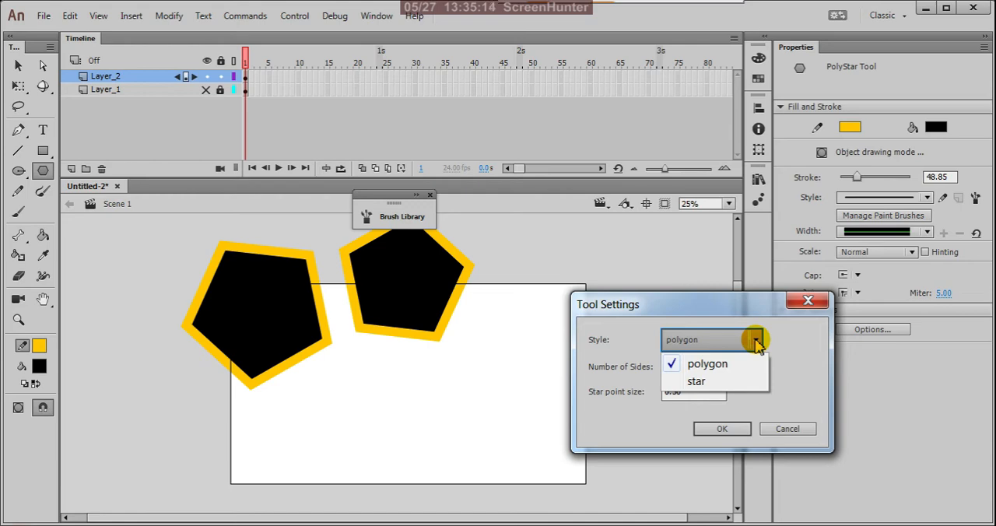
click(755, 341)
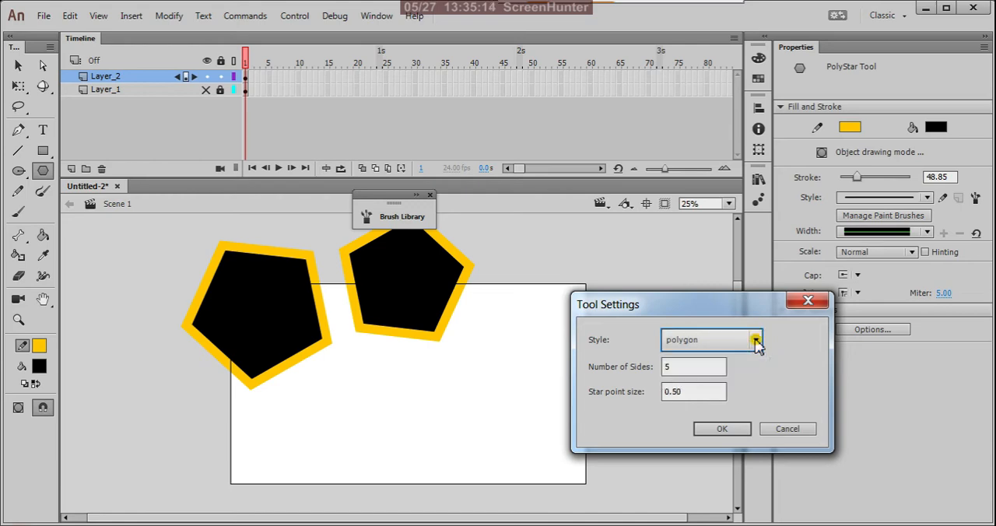
double_click(680, 366)
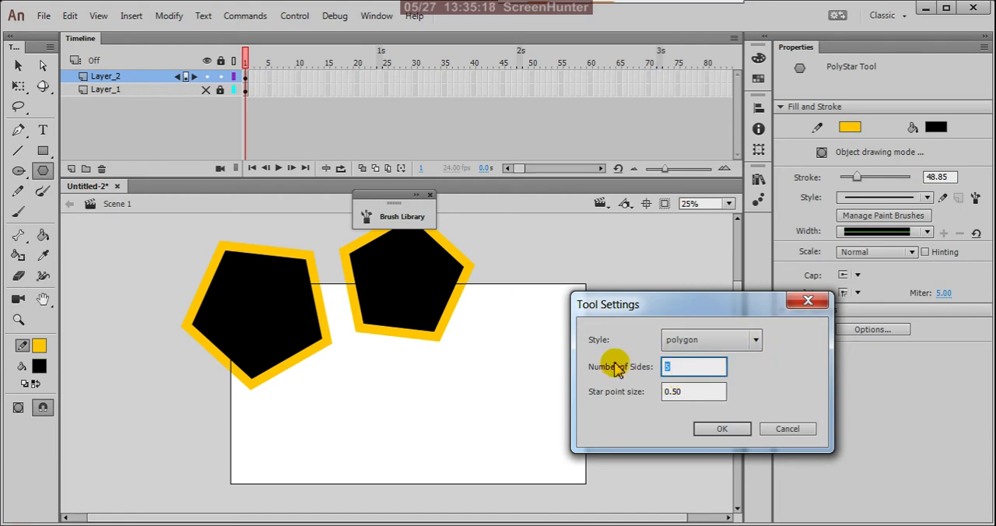
text(7)
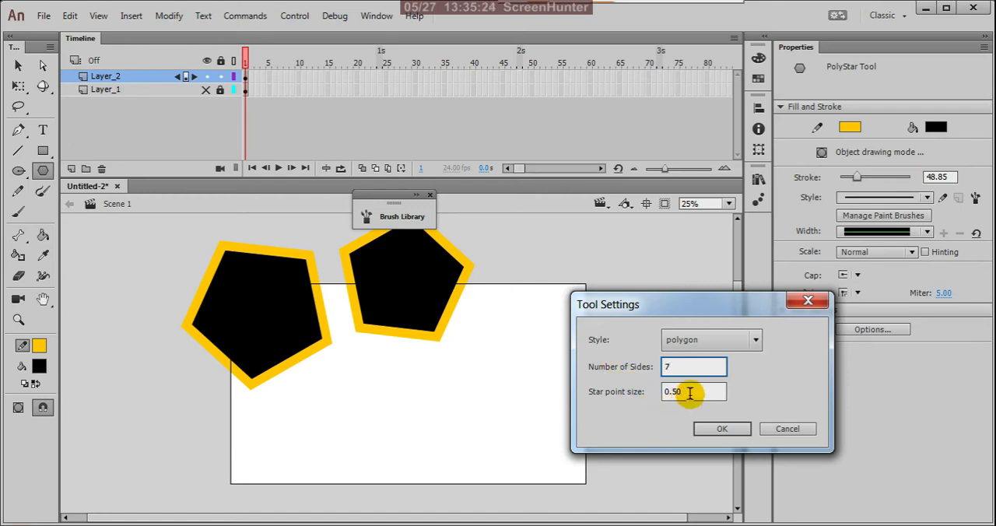
drag(689, 393, 643, 393)
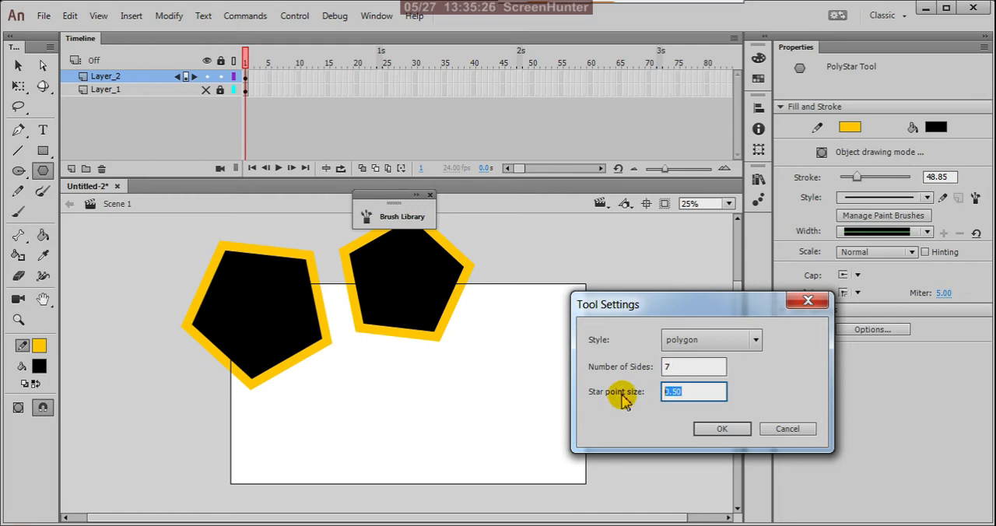
click(731, 434)
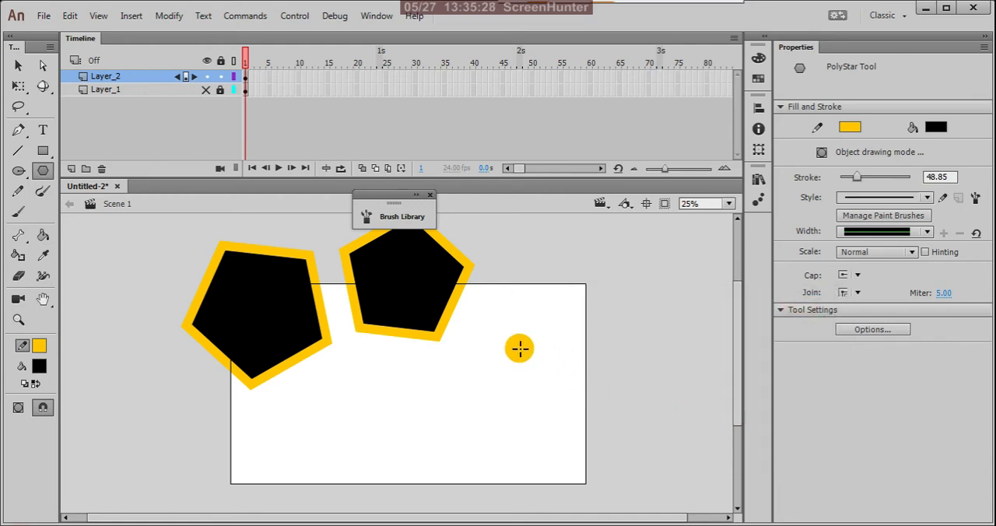
mouse_move(519, 348)
mouse_down()
mouse_move(581, 400)
mouse_move(578, 318)
mouse_move(573, 356)
mouse_up()
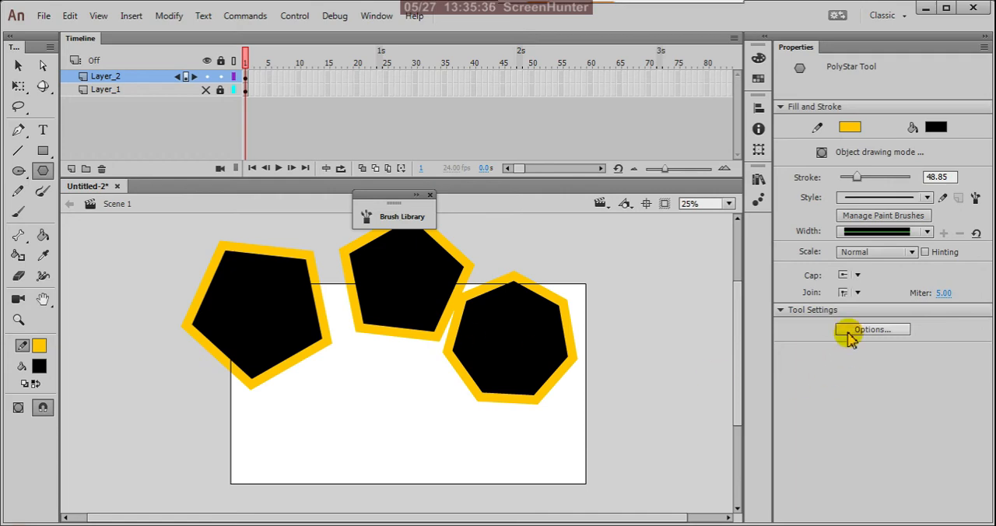
Switch the PolyStar style to star and draw a small seven-pointed star in the lower left part of the stage.
click(872, 329)
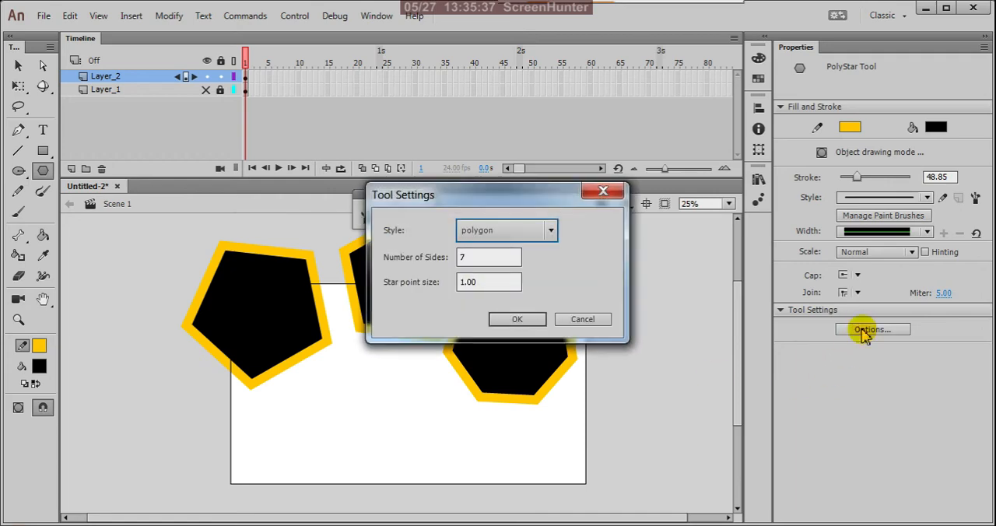
click(550, 229)
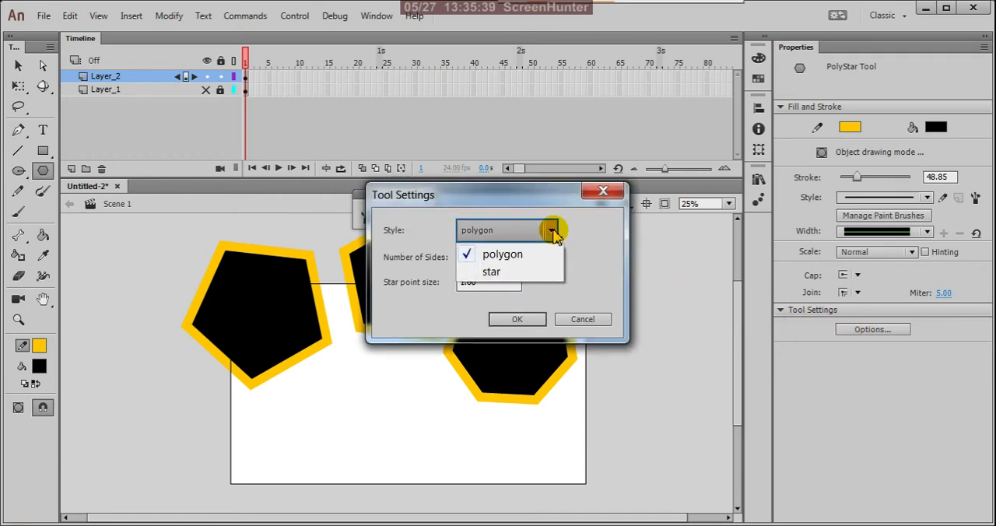
click(510, 271)
click(516, 319)
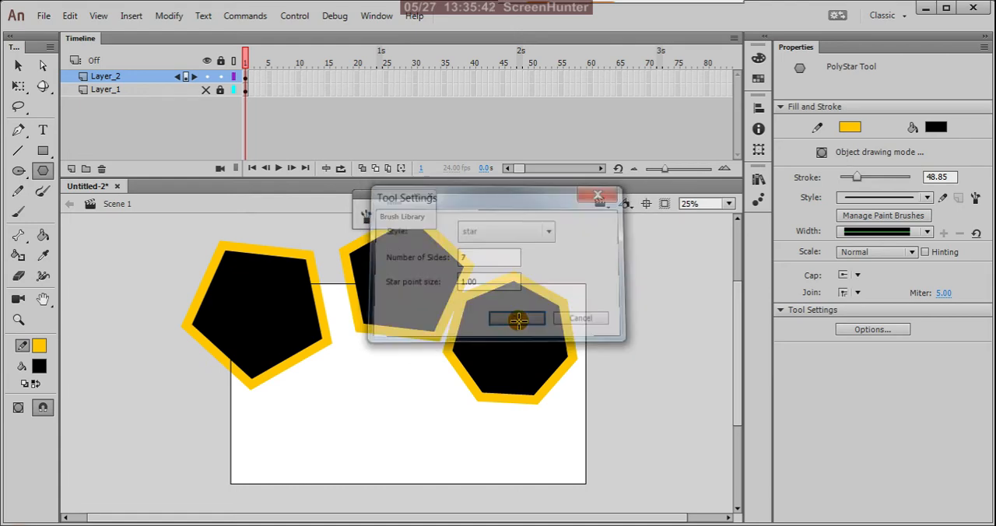
mouse_move(338, 413)
mouse_down()
mouse_move(384, 455)
mouse_move(367, 408)
mouse_up()
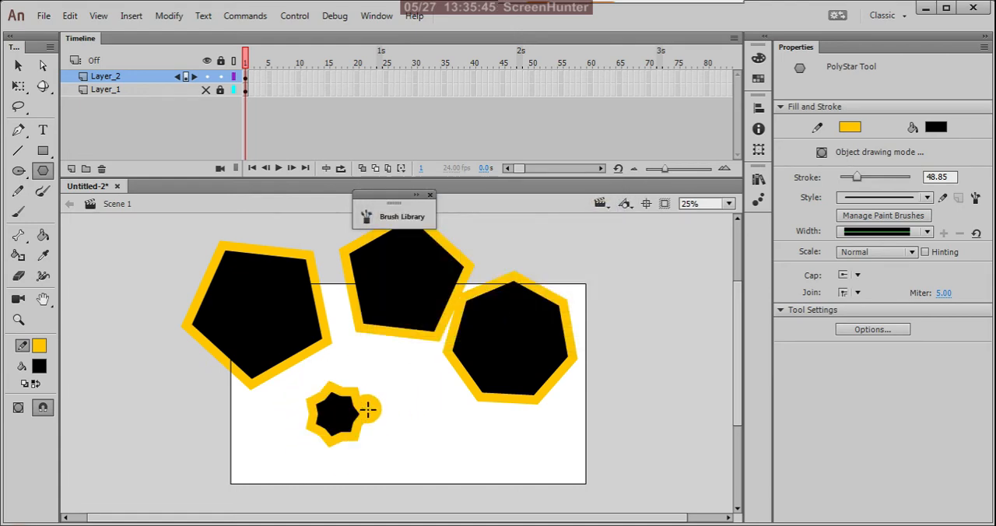
Set the PolyStar star options to 5 sides and star point size 0.50, and draw a five-pointed star in the stage's lower middle.
click(889, 333)
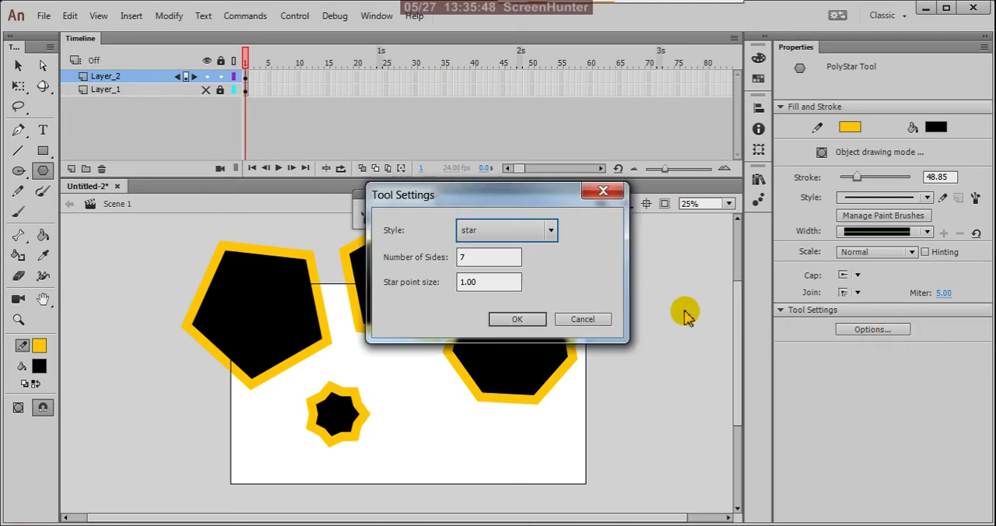
double_click(472, 261)
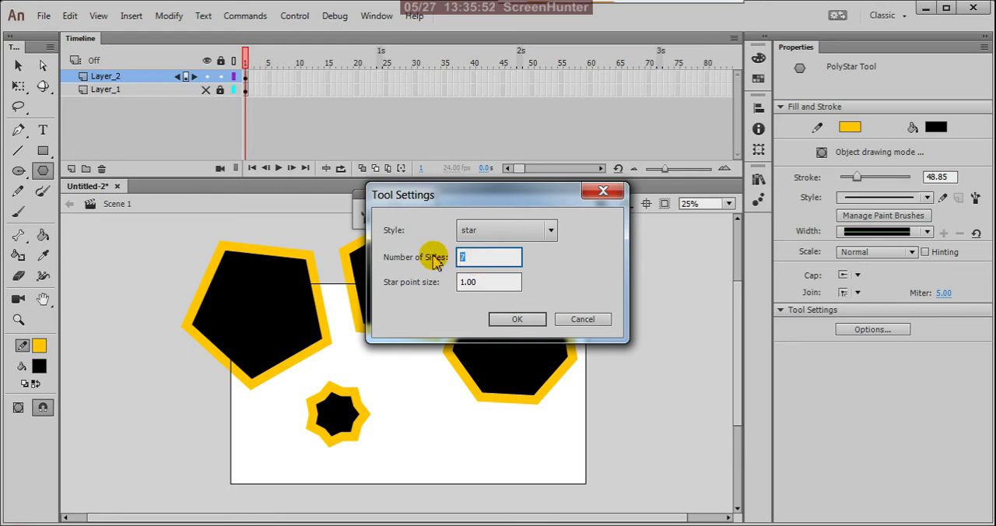
text(5)
double_click(482, 282)
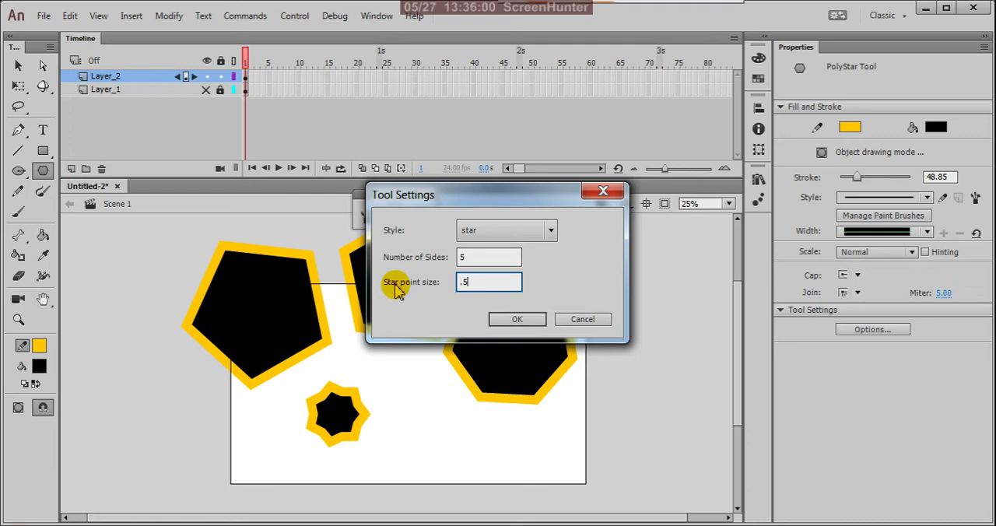
click(529, 321)
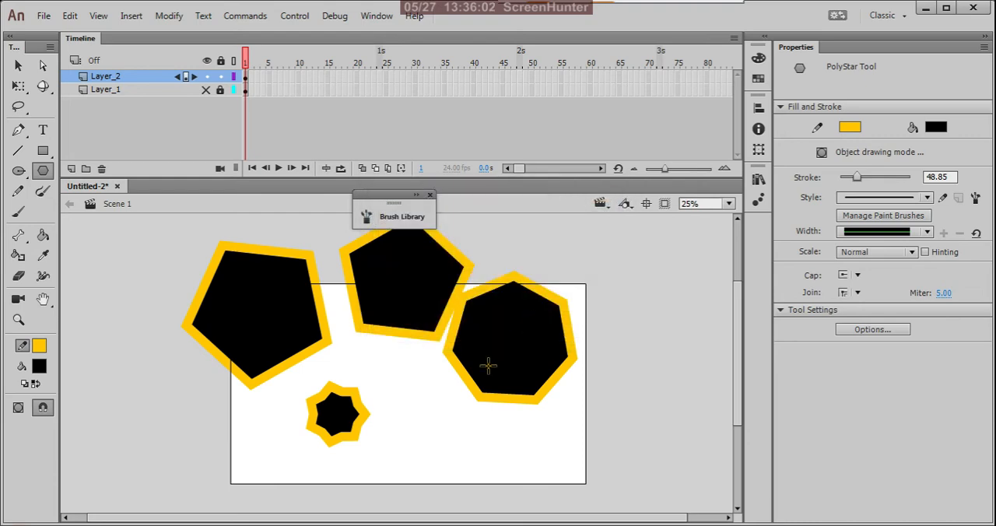
mouse_move(419, 427)
mouse_down()
mouse_move(456, 461)
mouse_move(469, 461)
mouse_move(467, 446)
mouse_up()
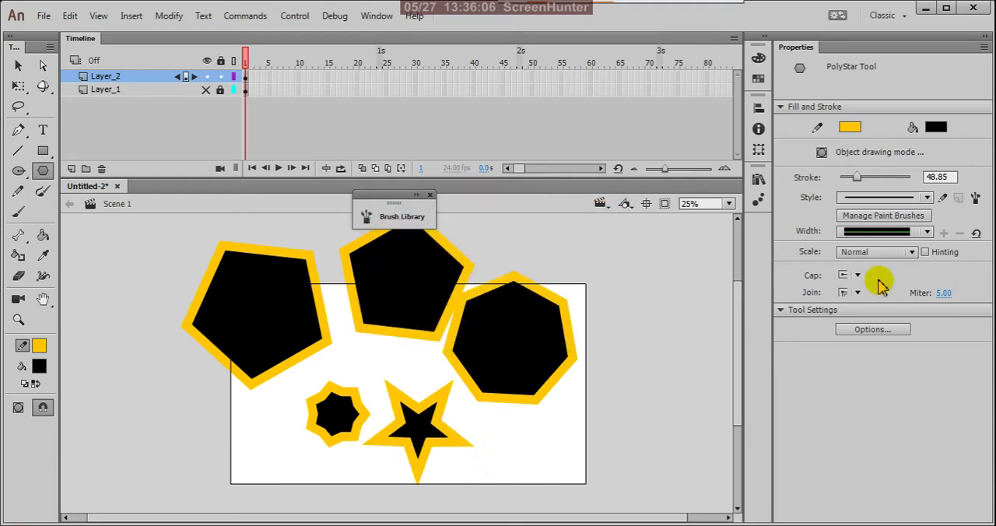
Set the stroke size to 10 and draw three five-pointed stars: over the stage's lower right corner, above the heptagon and beyond the stage's right edge.
click(949, 176)
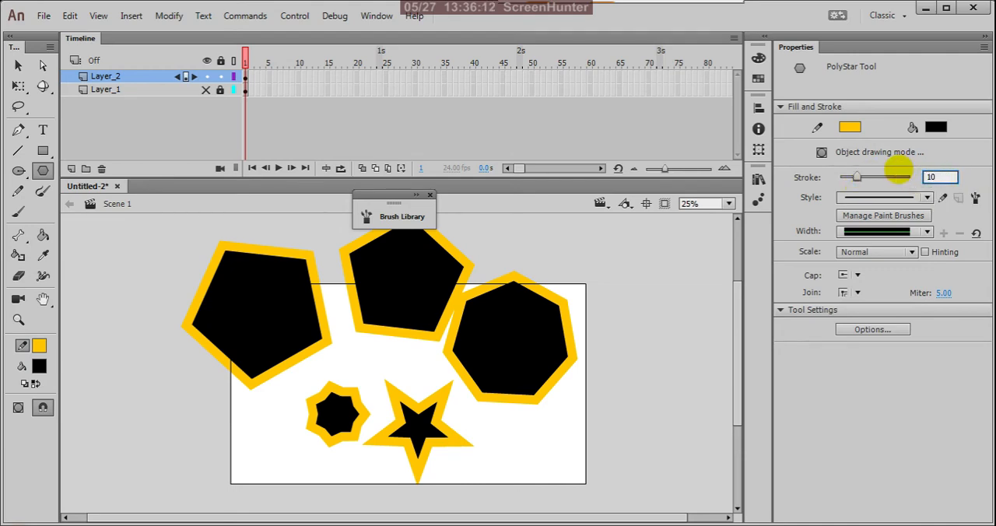
text(10)
drag(538, 442, 599, 474)
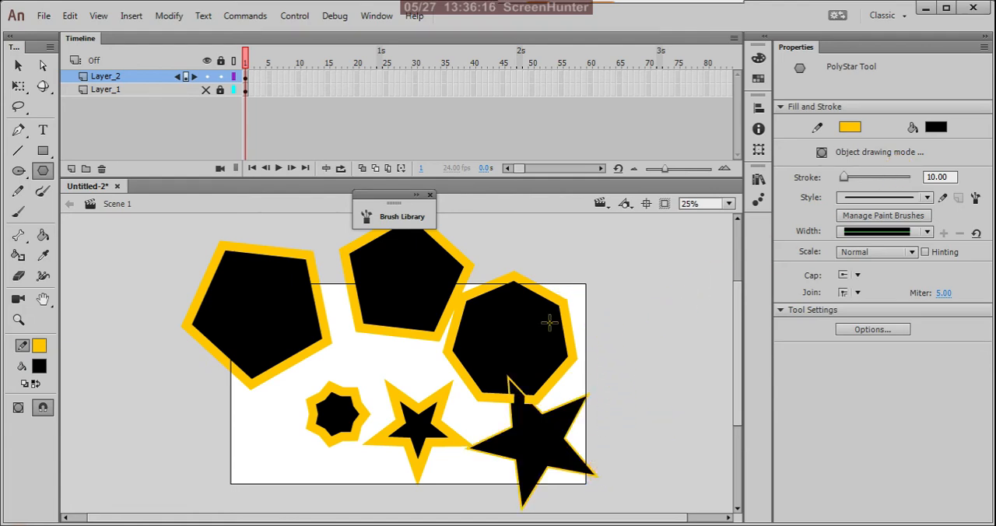
mouse_move(550, 270)
mouse_down()
mouse_move(616, 304)
mouse_move(604, 271)
mouse_up()
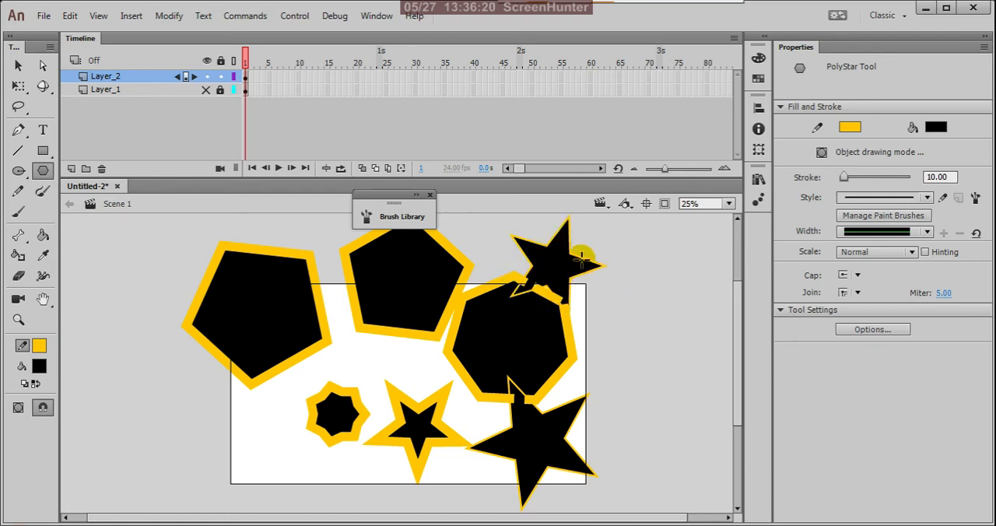
drag(634, 330, 672, 358)
Set the star's number of sides to 9 and draw a nine-pointed star just outside the stage's lower left edge.
click(891, 329)
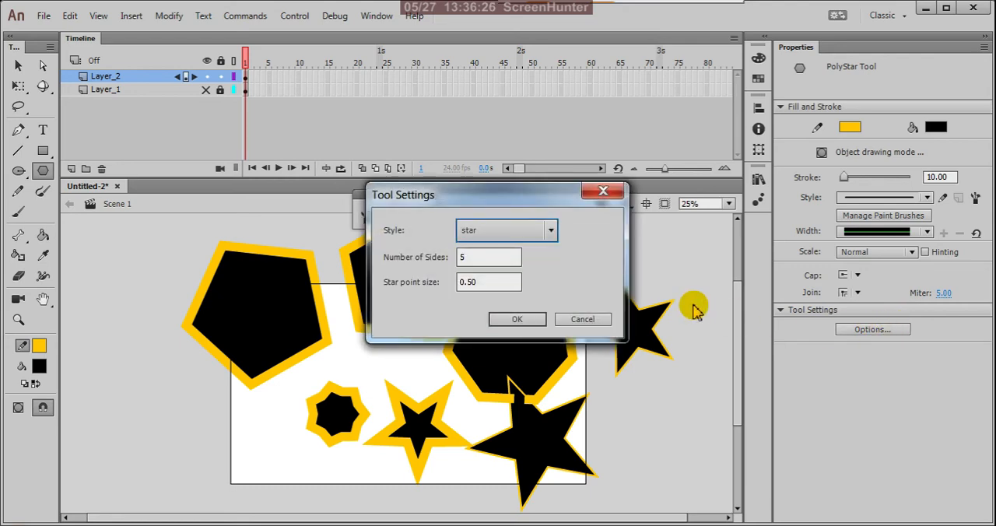
double_click(471, 259)
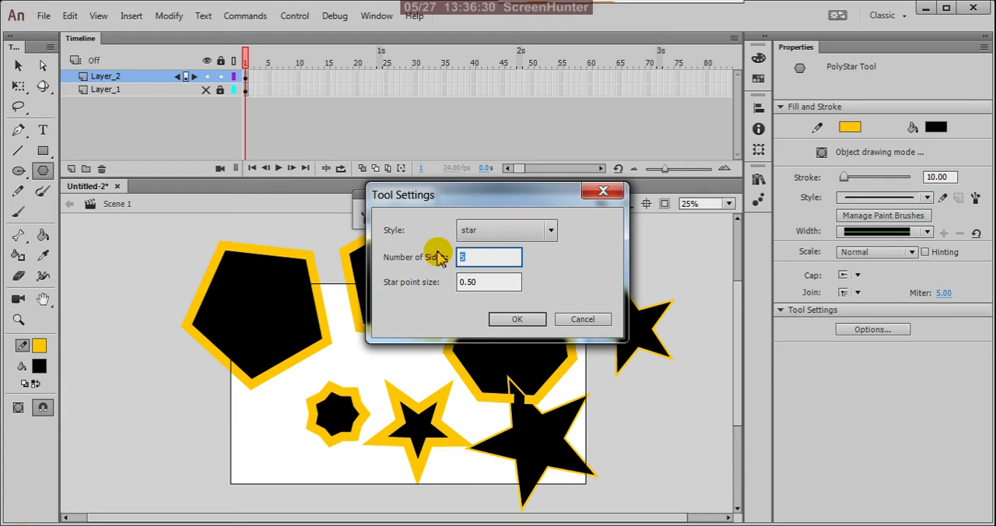
click(506, 320)
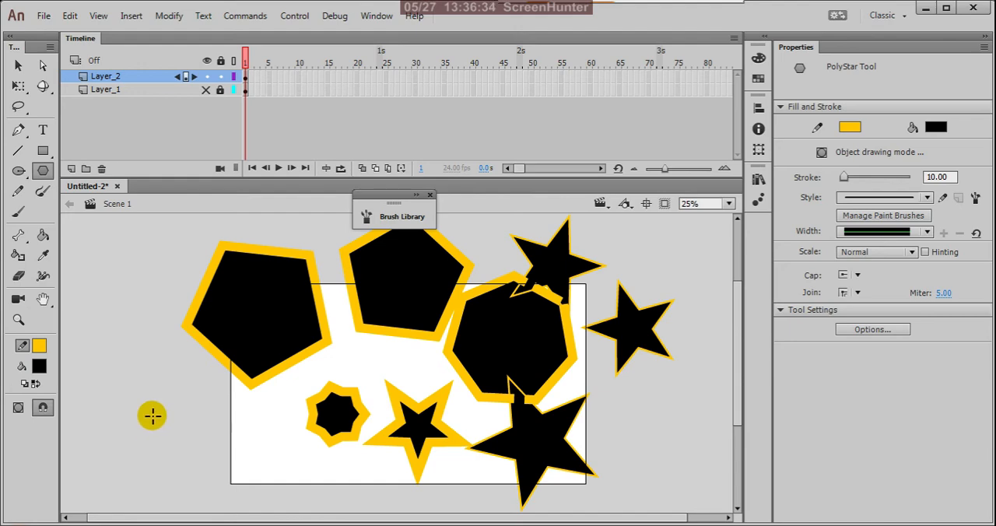
mouse_move(155, 404)
mouse_down()
mouse_move(238, 465)
mouse_move(192, 406)
mouse_move(249, 448)
mouse_move(213, 412)
mouse_move(251, 437)
mouse_move(200, 403)
mouse_move(225, 420)
mouse_move(213, 393)
mouse_move(259, 433)
mouse_move(200, 382)
mouse_move(288, 452)
mouse_move(263, 403)
mouse_move(220, 377)
mouse_up()
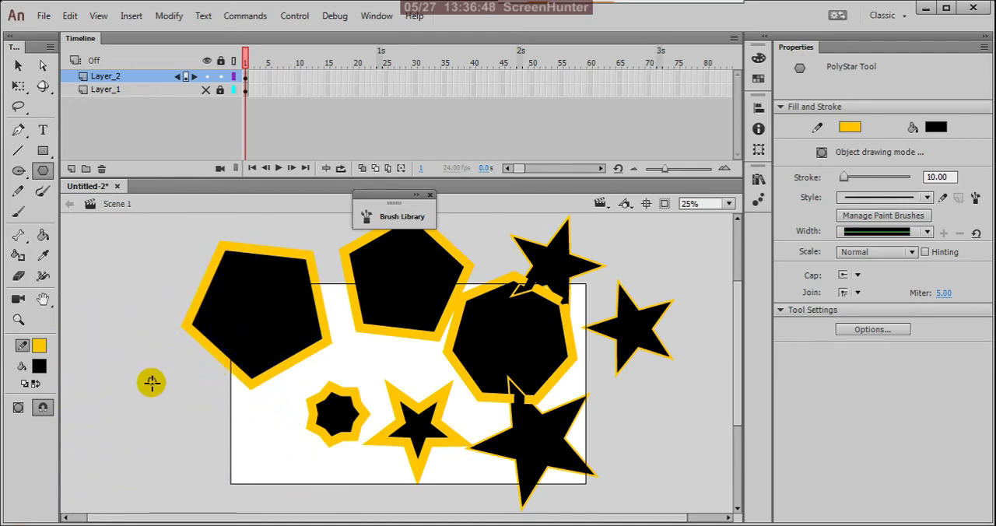
mouse_move(280, 456)
mouse_down()
mouse_move(246, 403)
mouse_move(207, 387)
mouse_move(311, 462)
mouse_move(195, 356)
mouse_move(259, 423)
mouse_move(228, 371)
mouse_up()
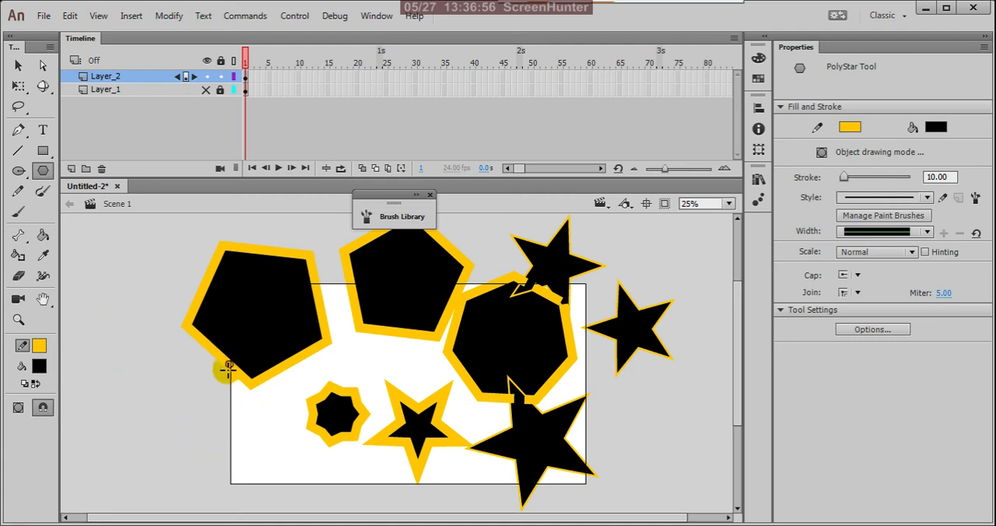
mouse_move(148, 402)
mouse_down()
mouse_move(304, 422)
mouse_move(195, 328)
mouse_up()
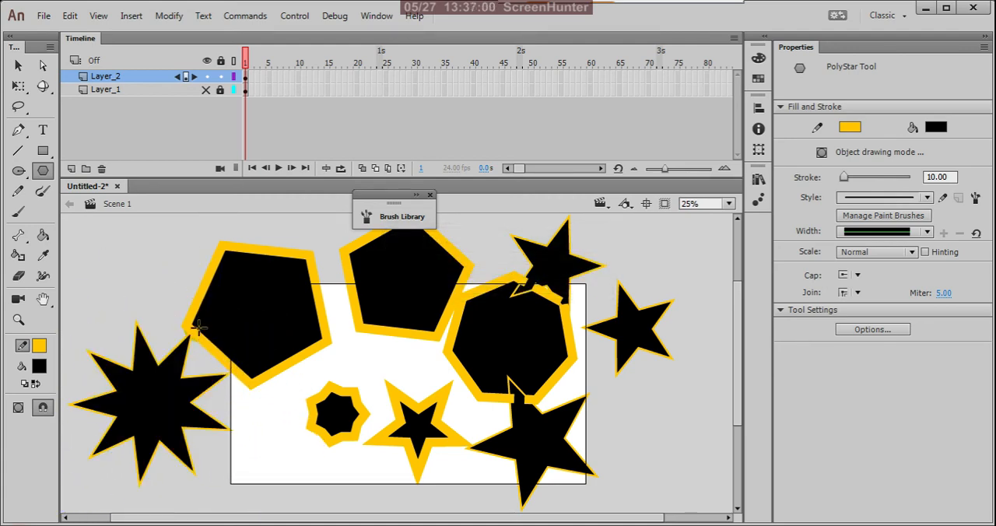
Set the star's number of sides to 5 and draw a five-pointed star beyond the stage's upper right corner.
click(872, 330)
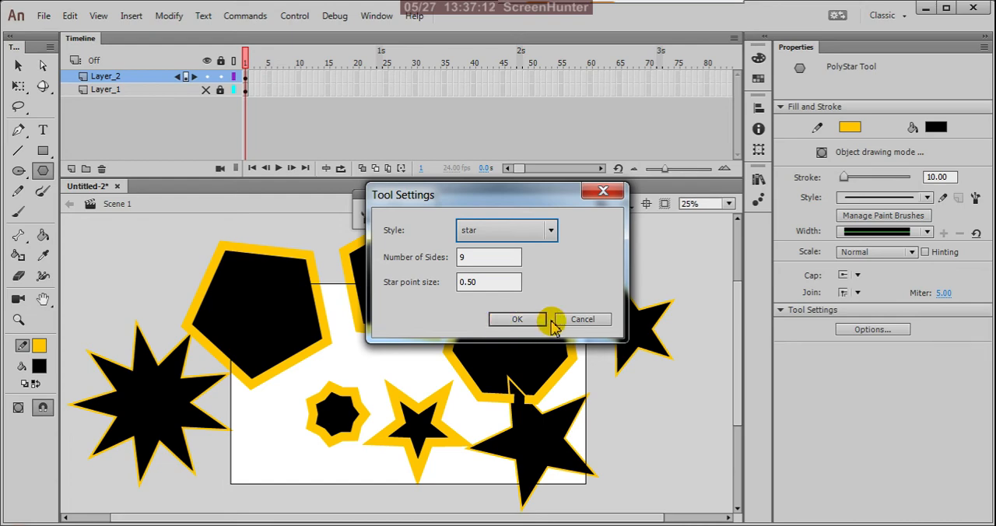
double_click(476, 259)
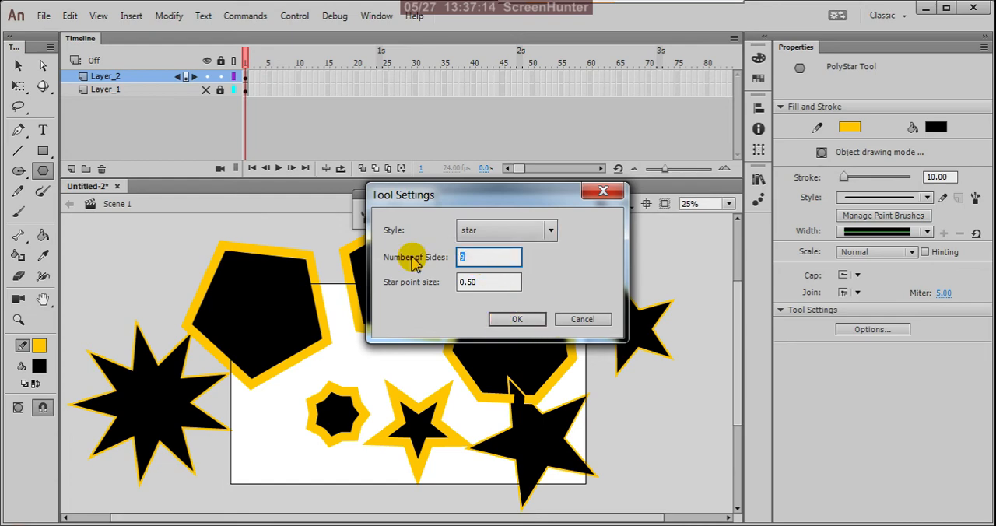
text(5)
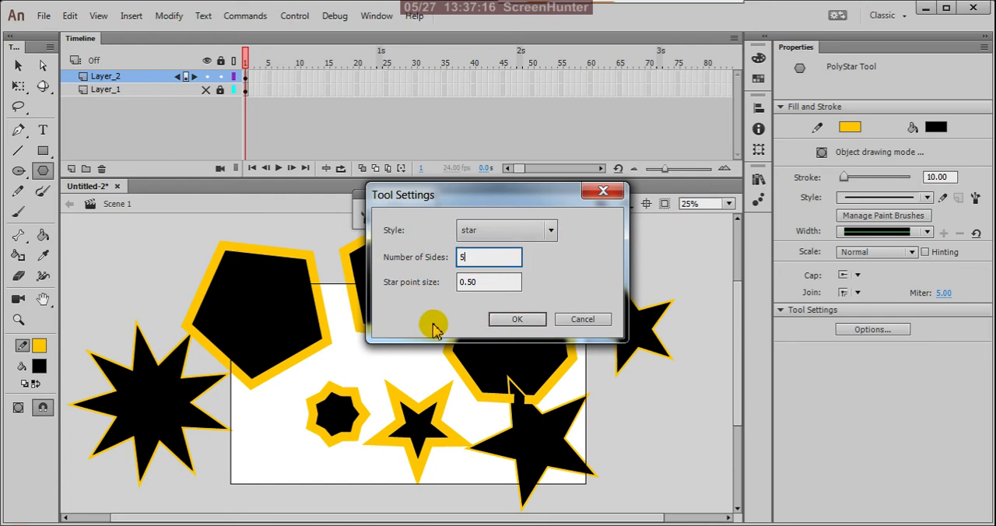
click(513, 318)
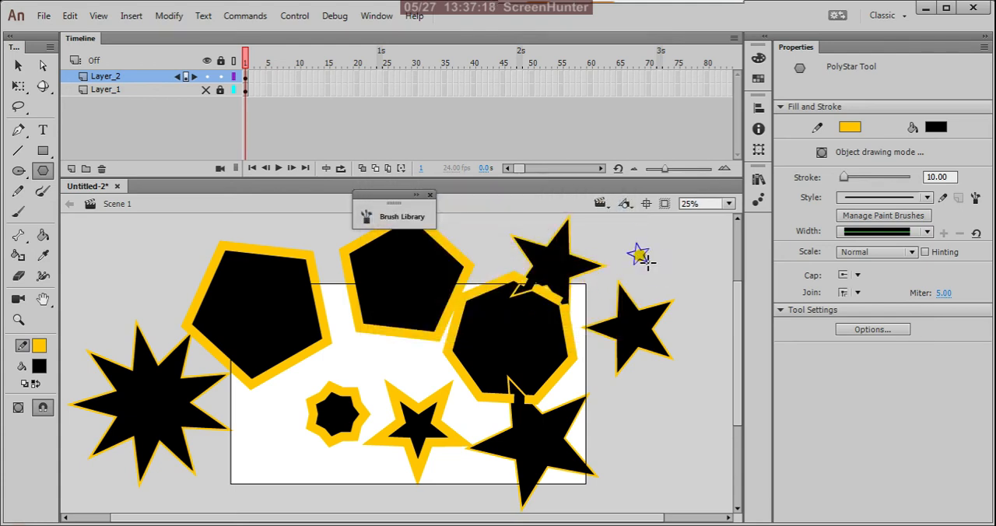
mouse_move(640, 256)
mouse_down()
mouse_move(662, 285)
mouse_move(682, 273)
mouse_move(682, 259)
mouse_up()
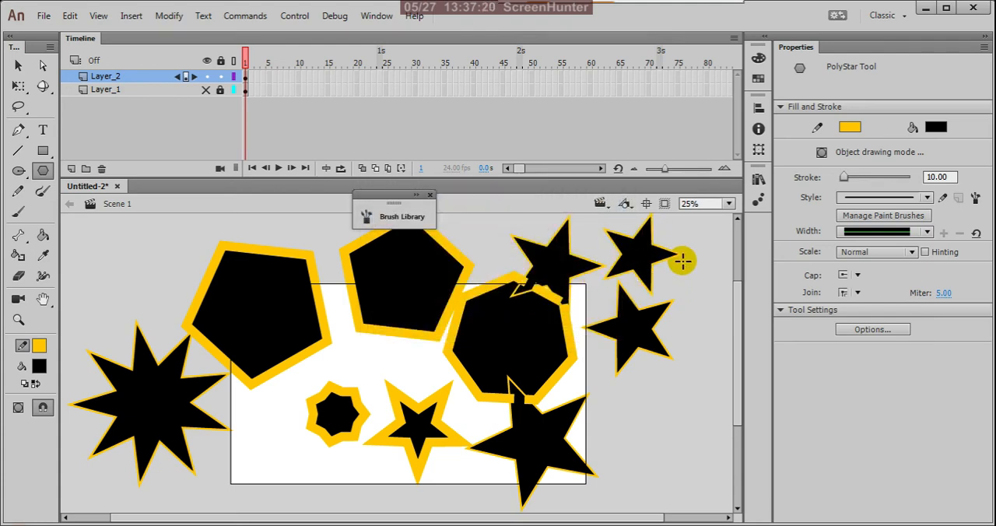
Lock and hide Layer_2, and add a new layer above it.
key(ctrl+minus)
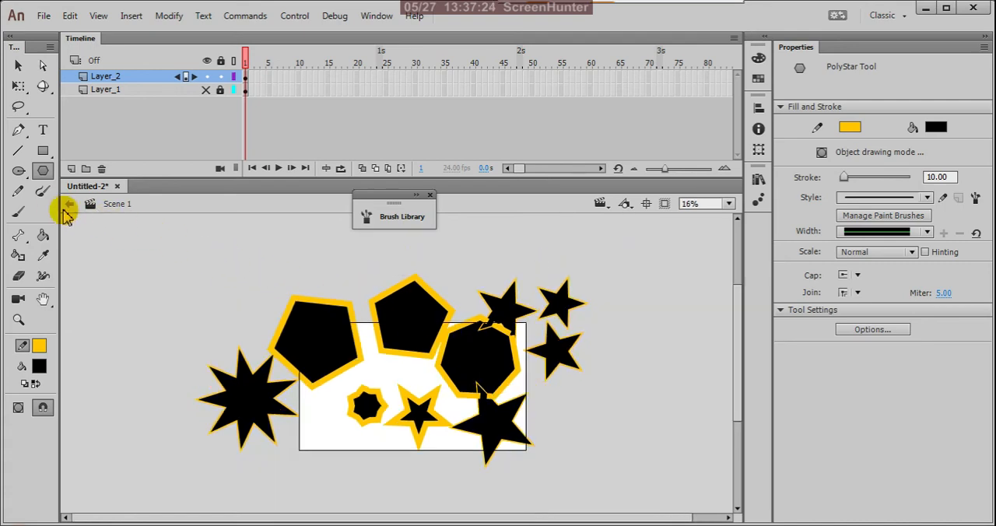
click(221, 77)
click(207, 76)
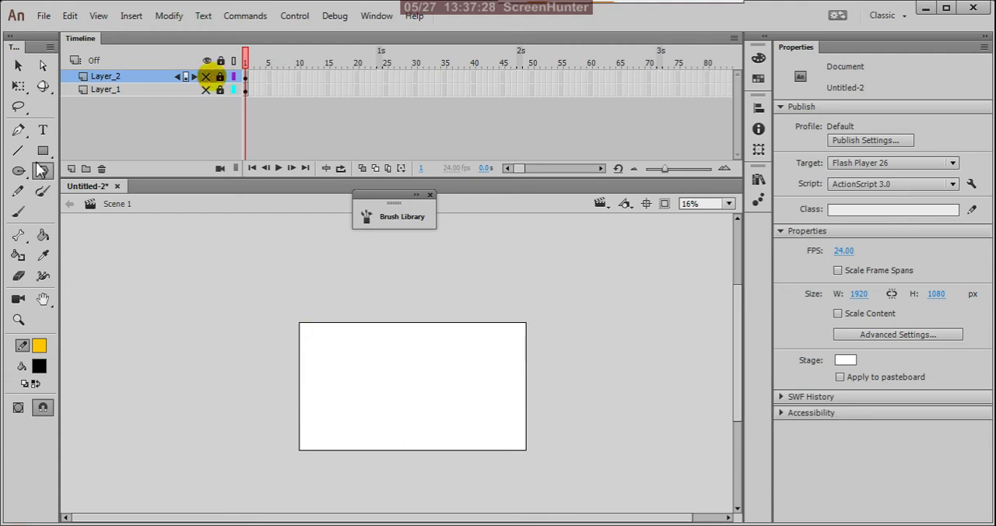
click(71, 168)
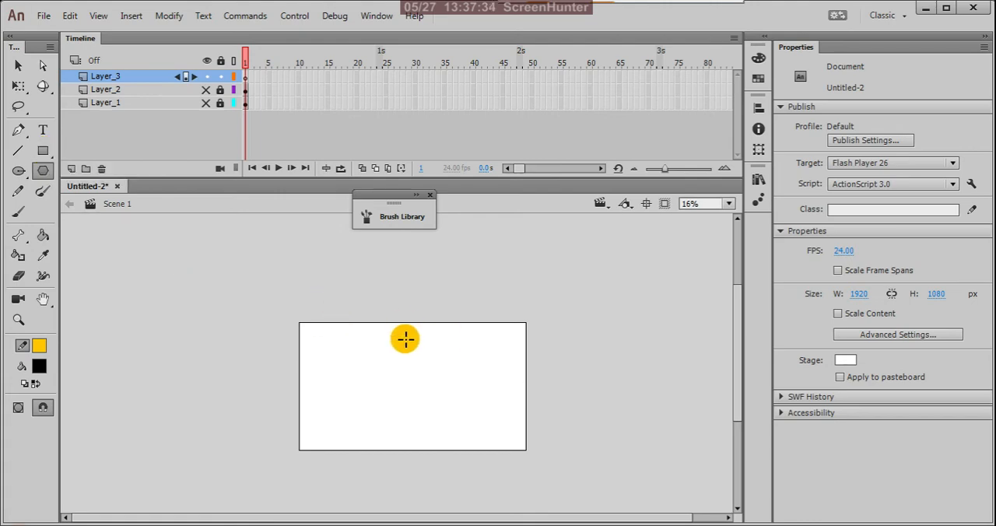
Draw a tall black rectangle with a yellow outline, about 333 by 696 px, in the stage's left half.
drag(330, 335, 342, 360)
key(ctrl+z)
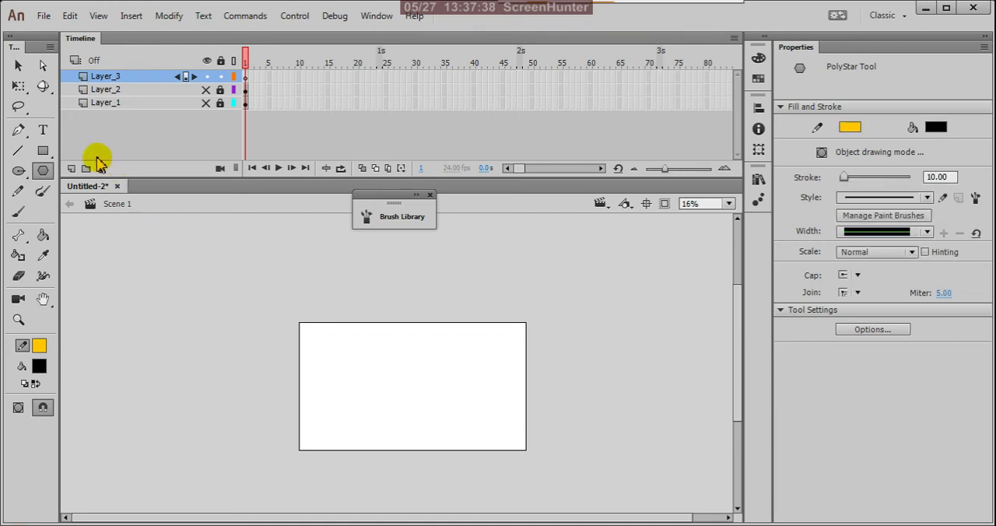
click(43, 152)
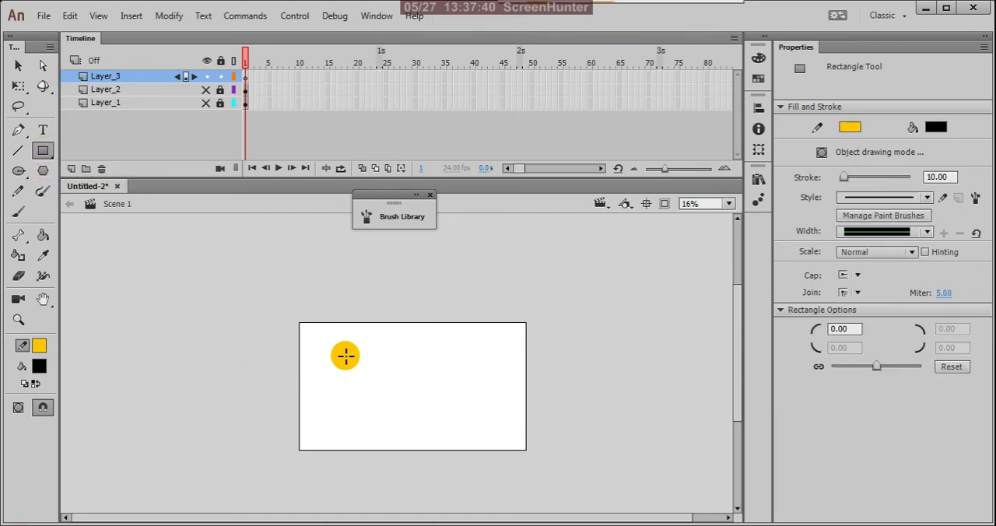
drag(344, 356, 383, 438)
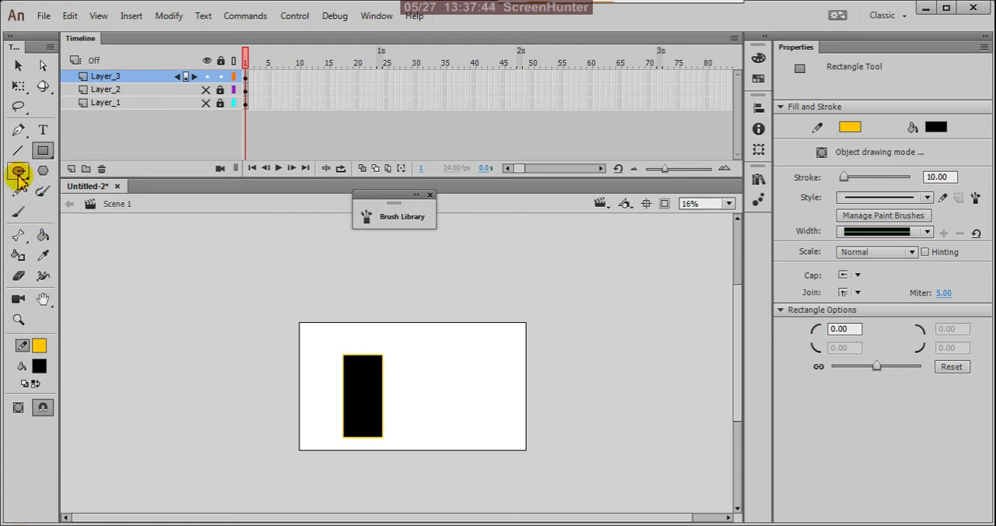
Set the fill colour to light pink and delete the black rectangle from the stage.
click(34, 371)
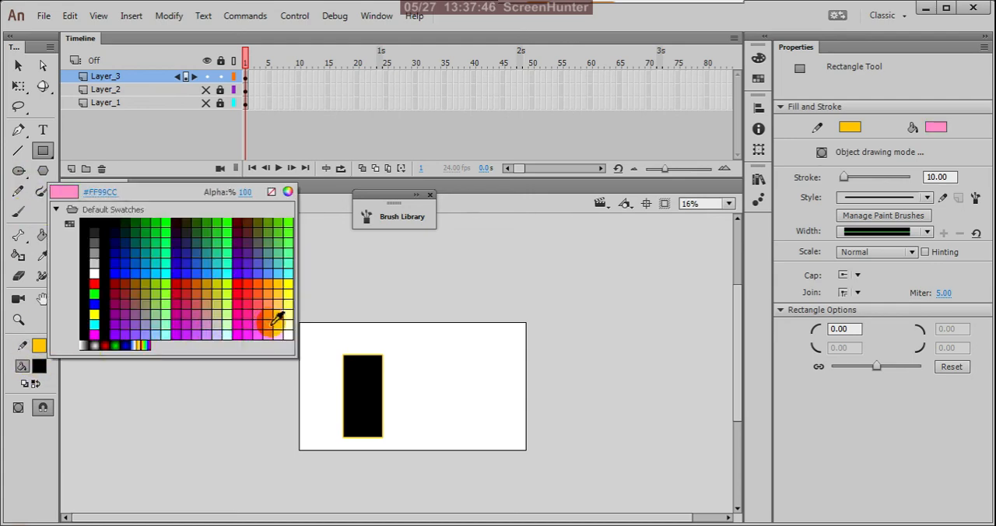
click(278, 330)
click(18, 65)
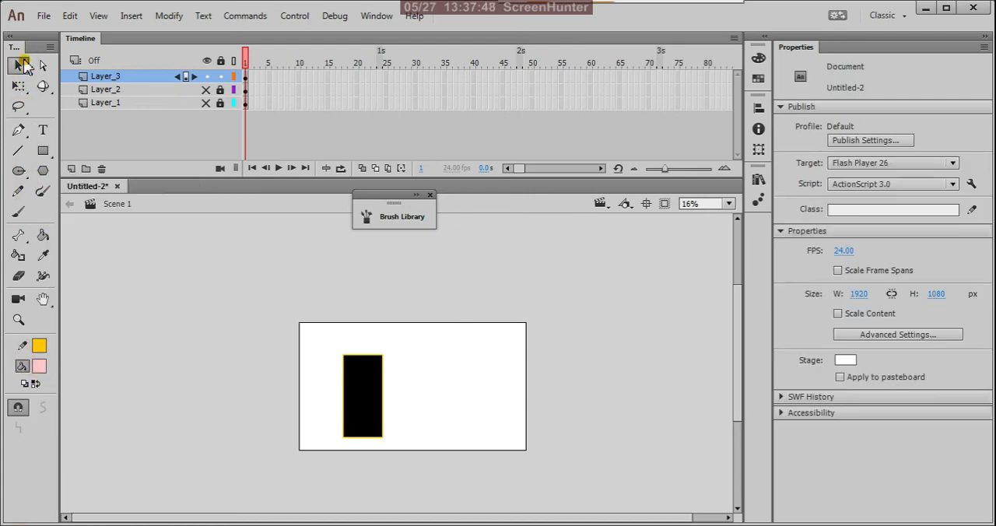
drag(314, 337, 420, 464)
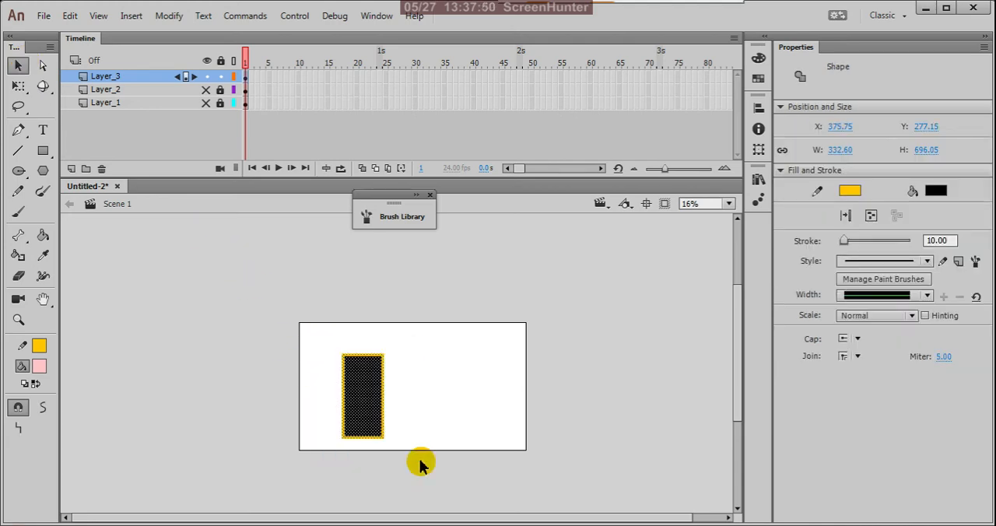
key(Delete)
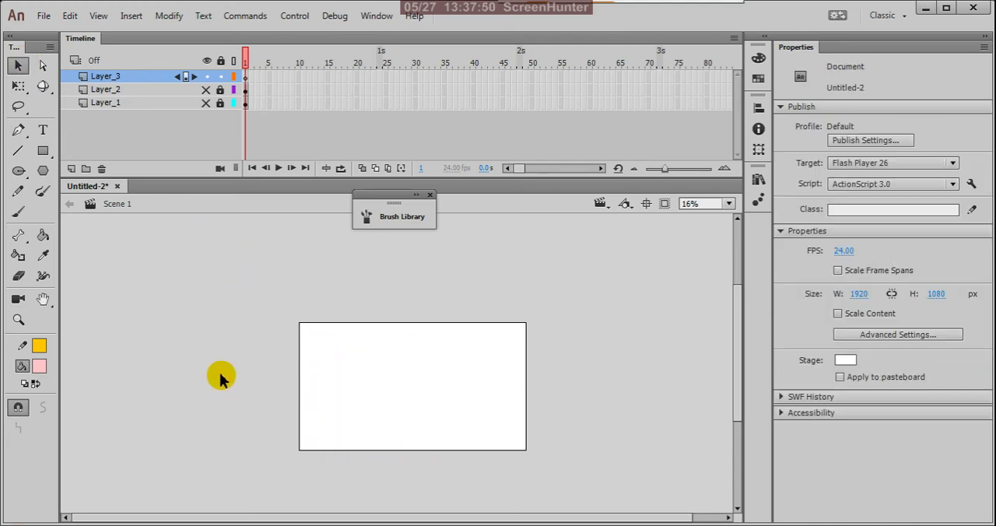
Set the stroke colour to black and draw a tall, narrow pink rectangle in the stage's left half.
click(39, 347)
click(86, 204)
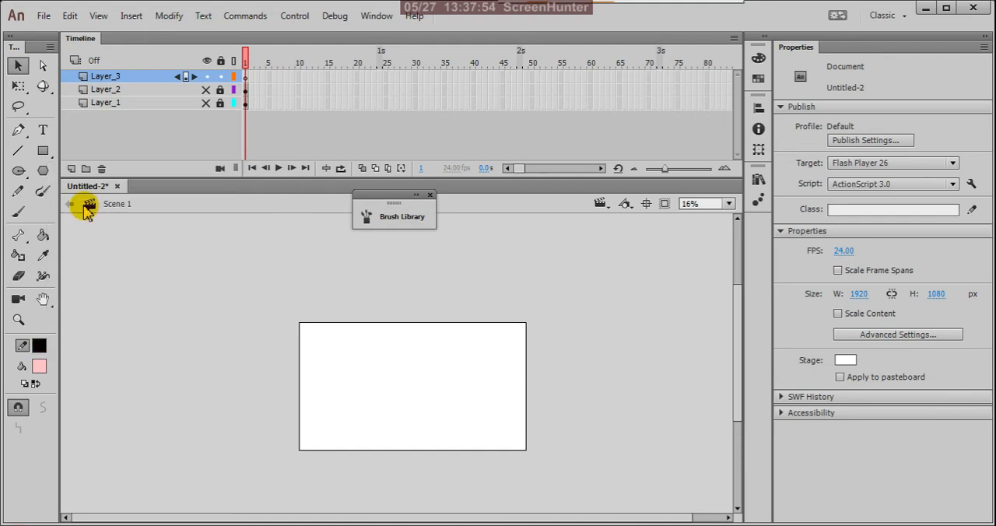
click(42, 151)
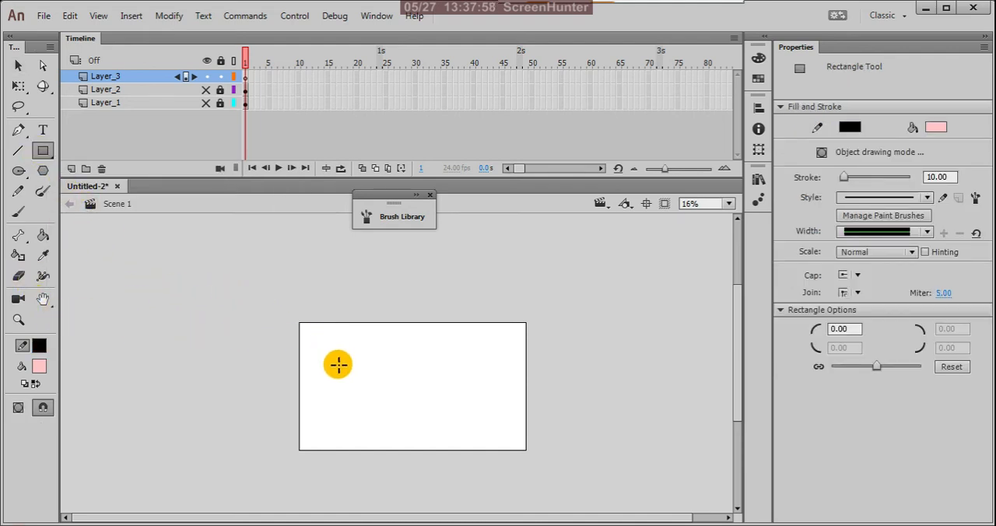
drag(352, 355, 382, 419)
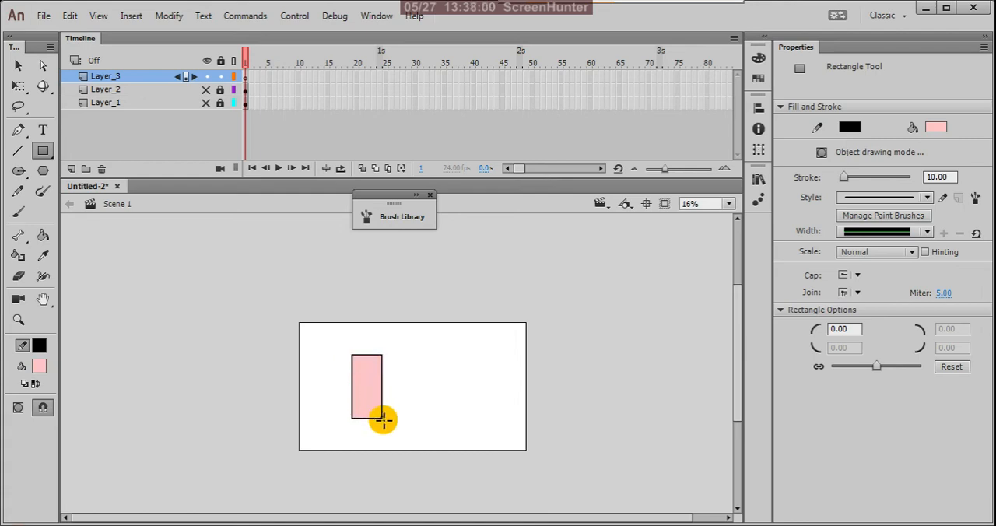
Draw a pink oval primitive circle about 259 px wide directly on top of the pink rectangle.
click(17, 170)
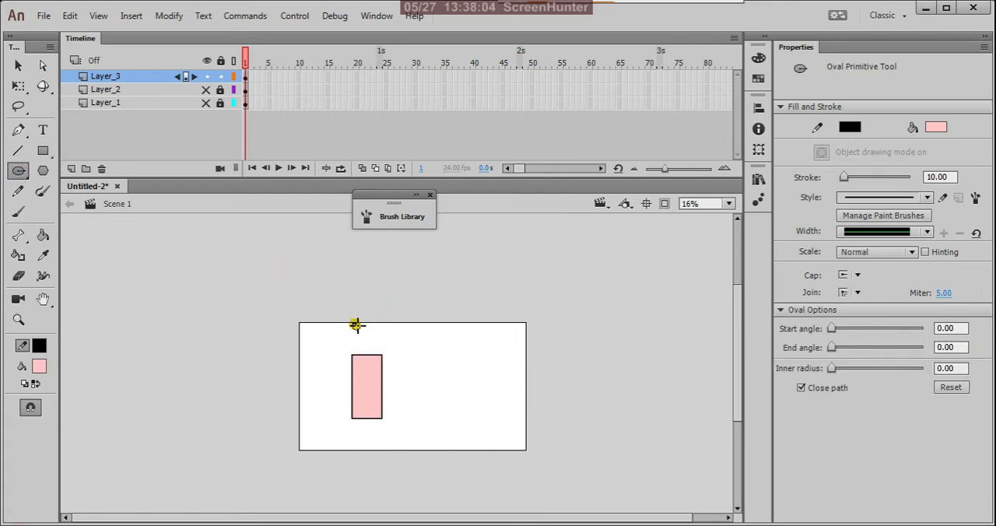
drag(353, 325, 384, 356)
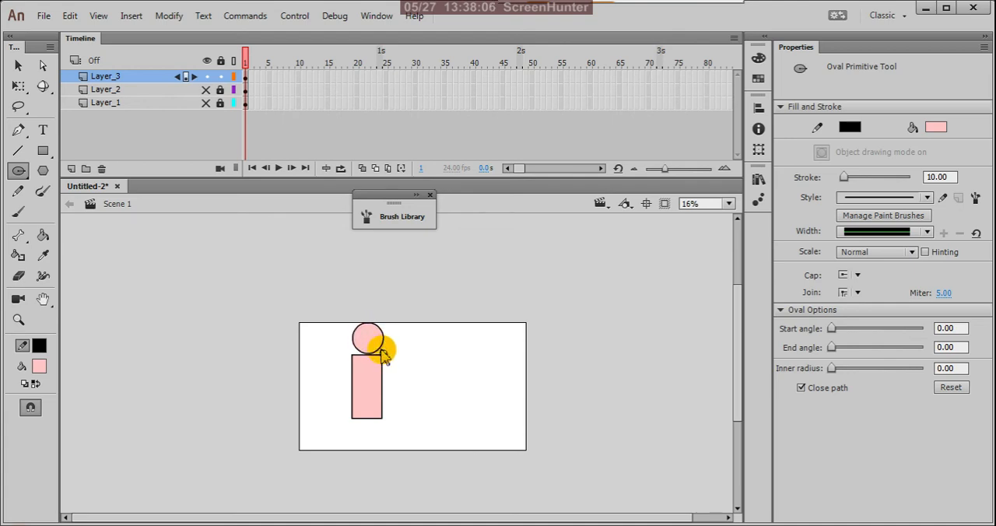
Draw a horizontal pink rectangle about 659 by 105 px outside the stage, beside its left edge.
click(43, 151)
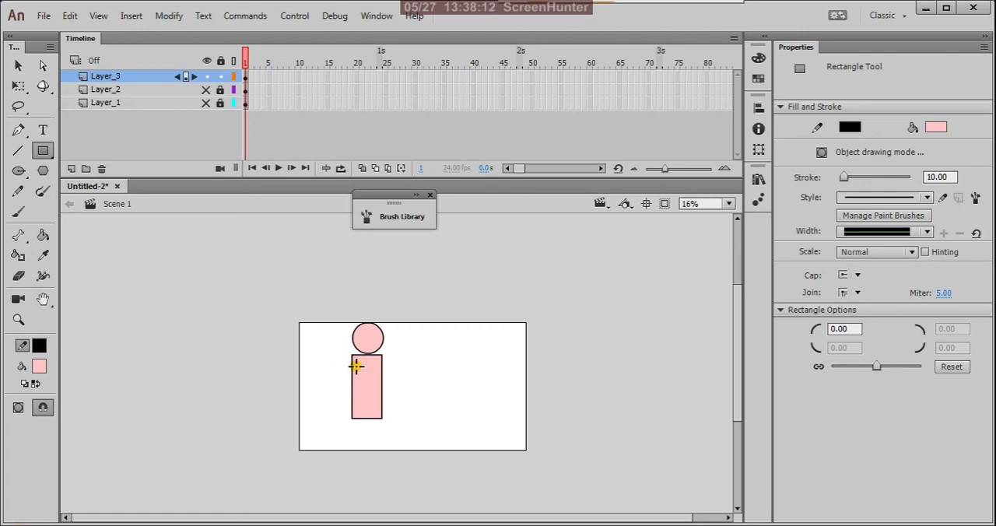
drag(355, 365, 273, 377)
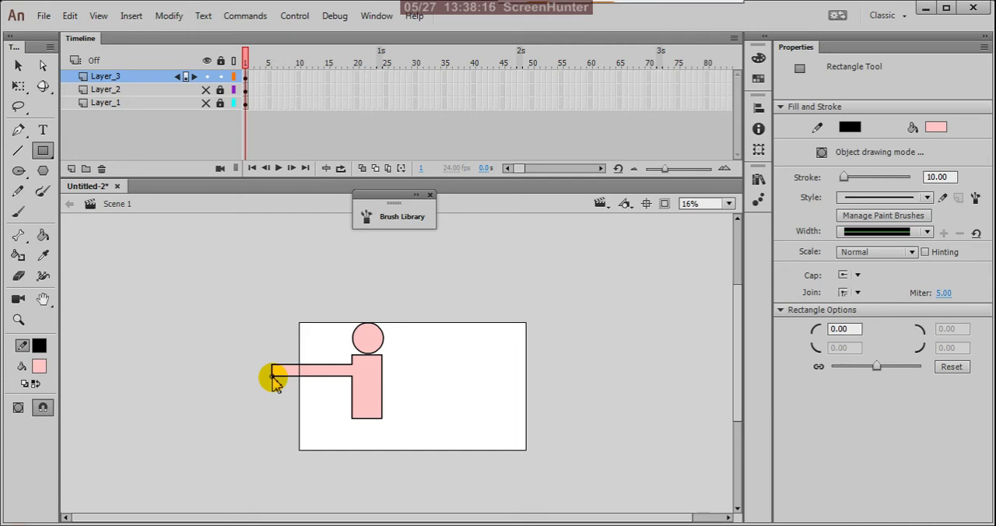
key(ctrl+z)
drag(271, 355, 195, 368)
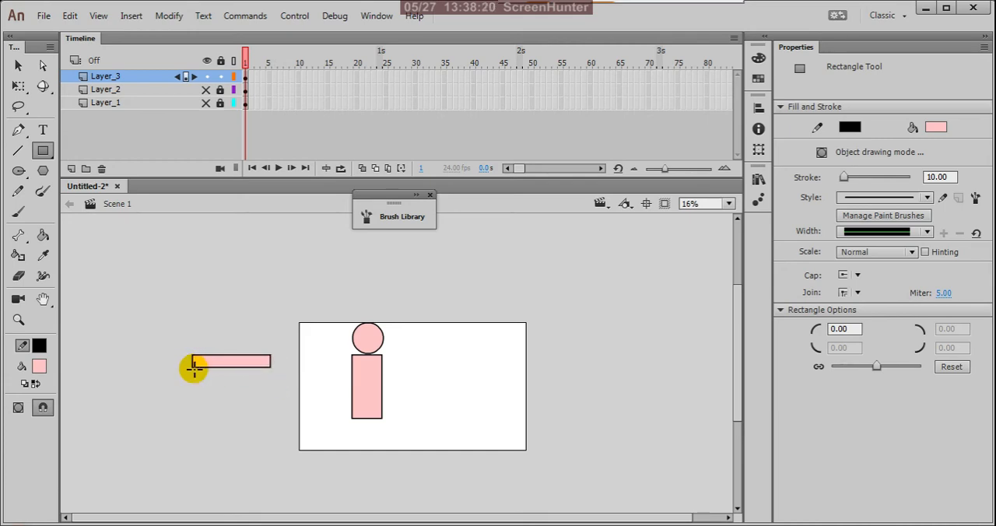
Move, shorten and rotate the loose rectangle about 45 degrees to form an arm at the torso's upper left corner.
key(v)
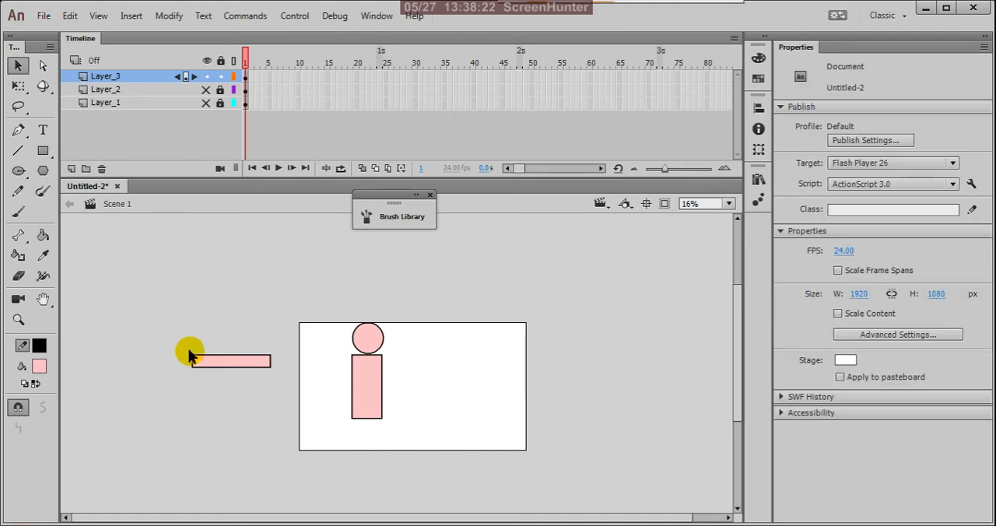
drag(171, 332, 280, 412)
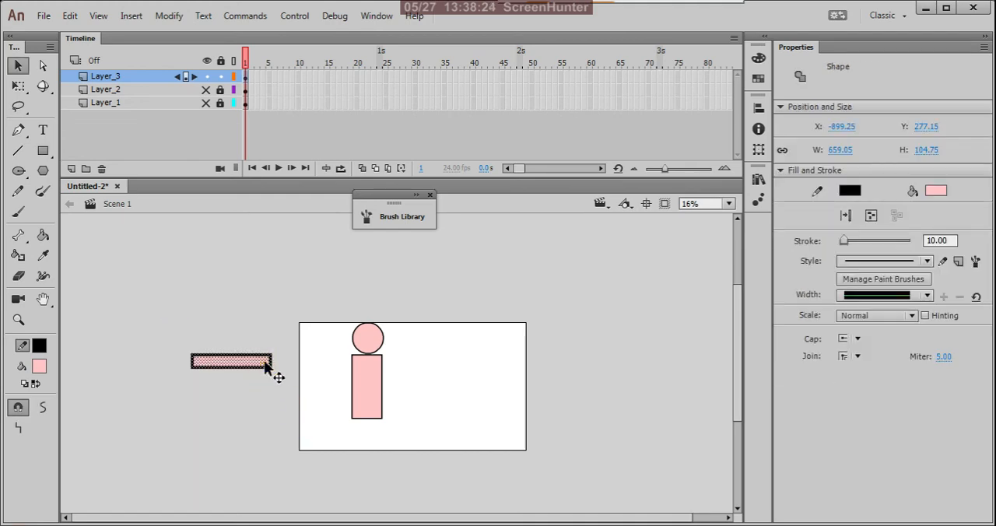
drag(265, 366, 319, 379)
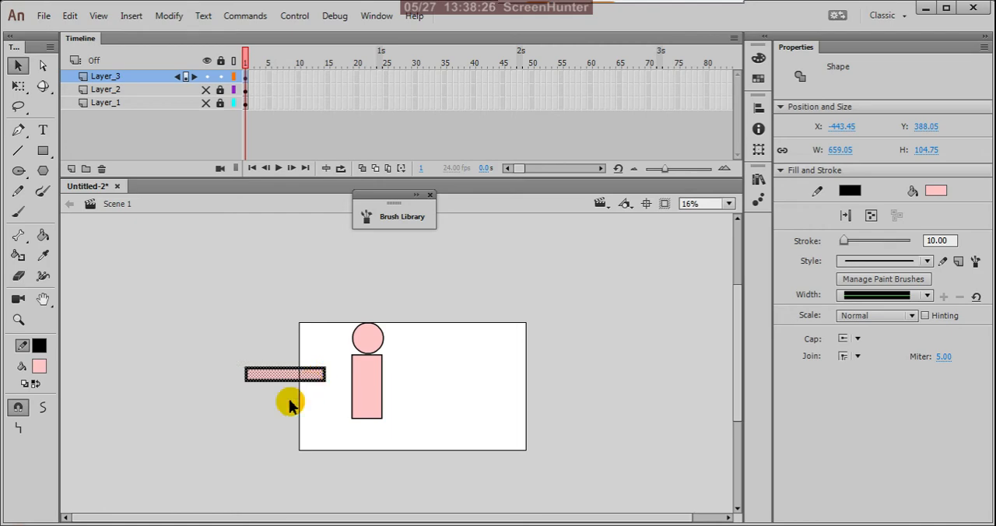
key(q)
drag(249, 399, 325, 401)
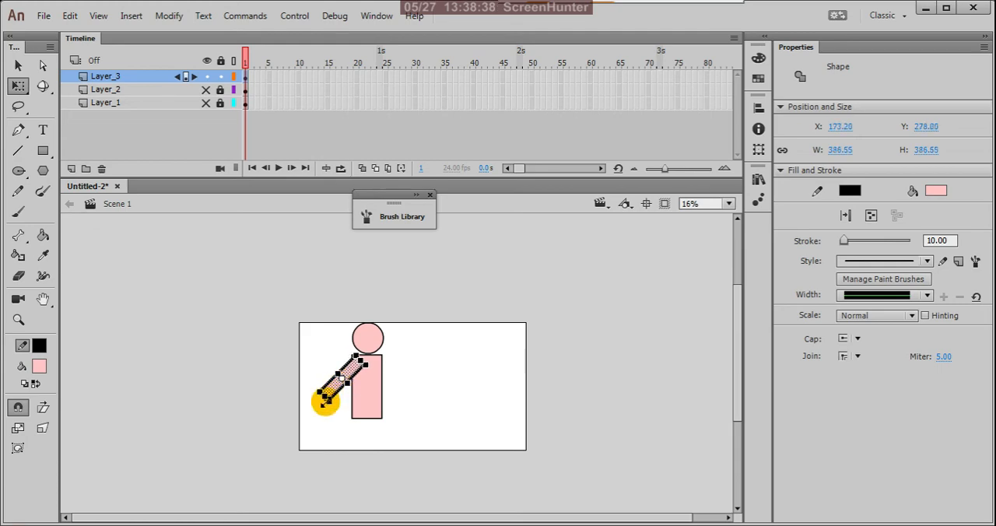
click(434, 397)
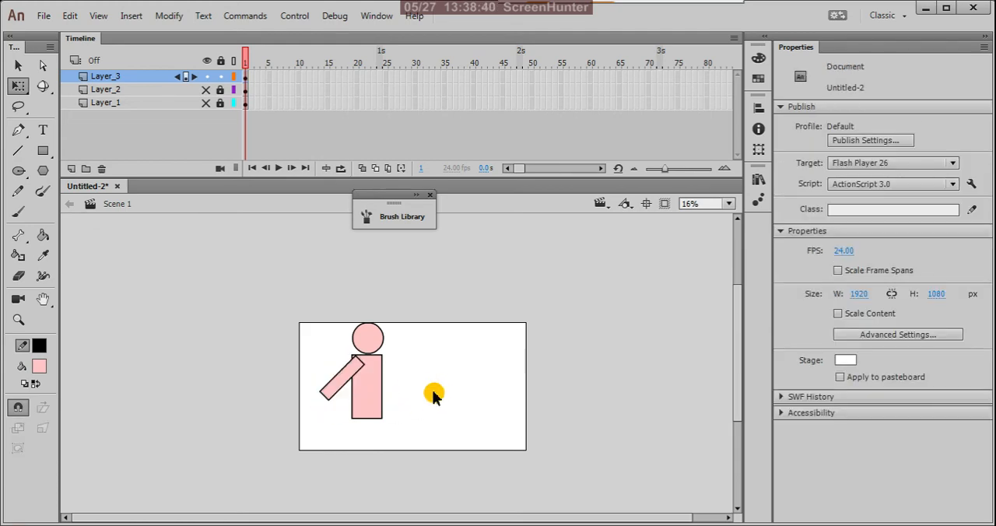
Bend the torso's right edge outward into a curve that bulges most near its lower half.
scroll(357, 404, up, 3)
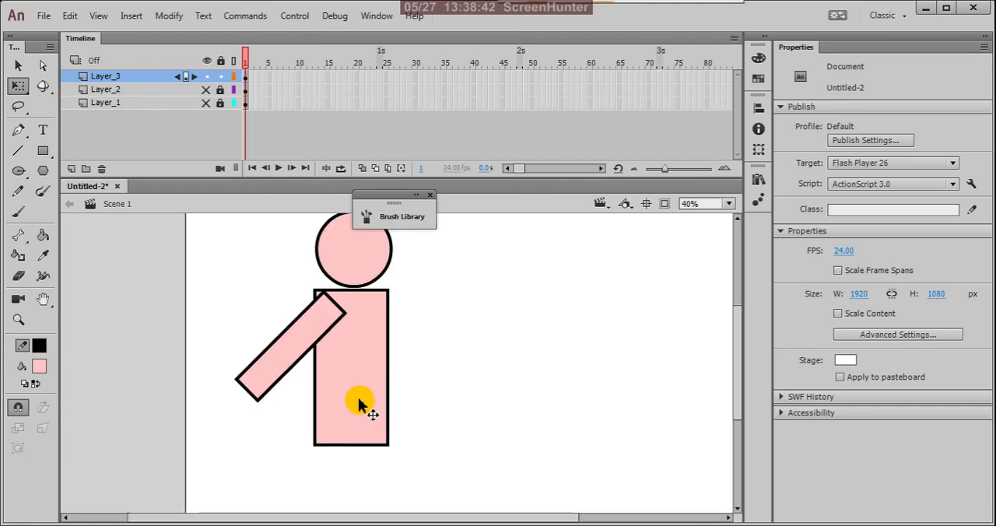
scroll(420, 413, down, 3)
scroll(389, 393, up, 3)
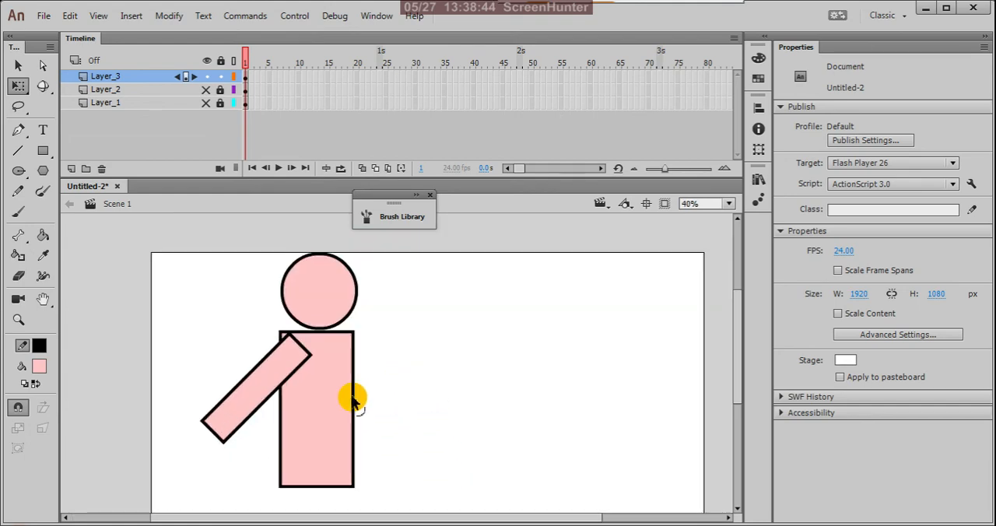
drag(354, 405, 398, 454)
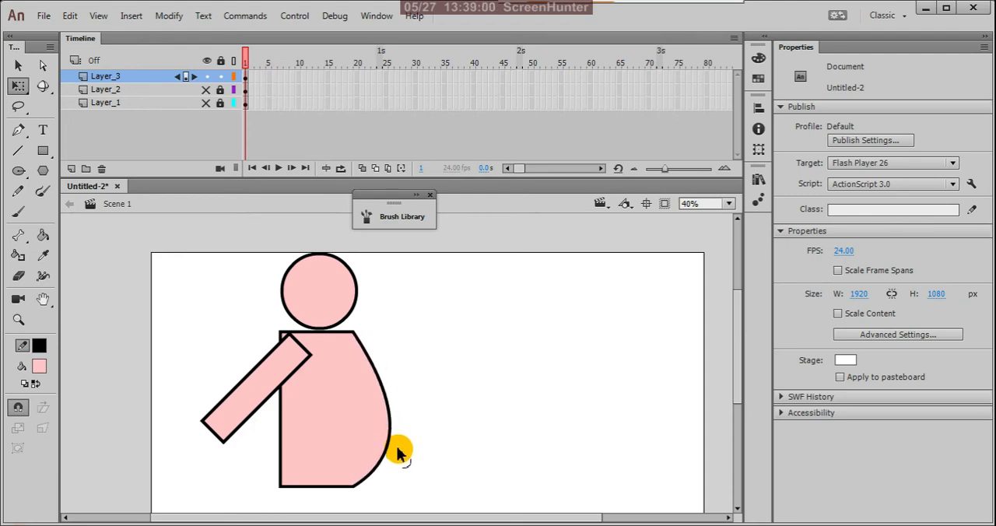
Delete the arm's lower outline segment and its pink fill.
scroll(444, 362, down, 1)
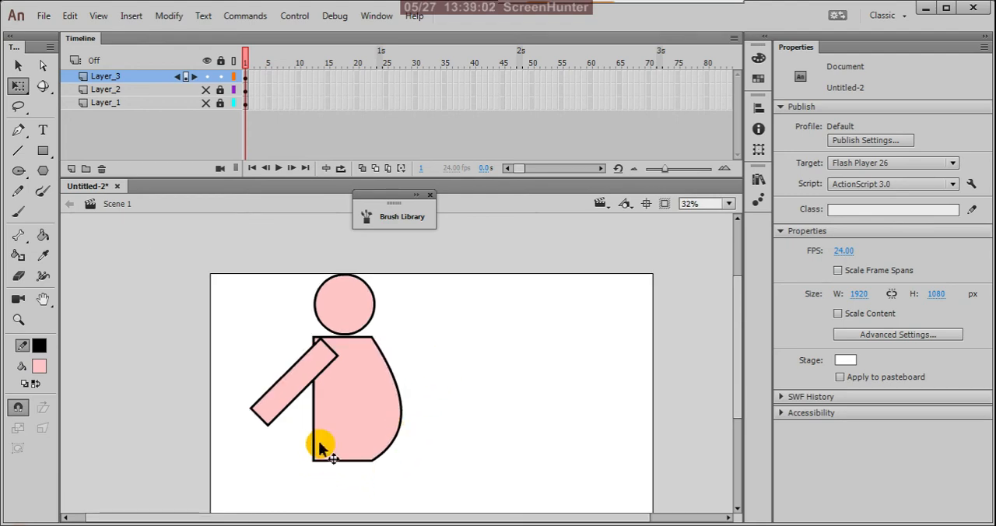
click(290, 406)
key(v)
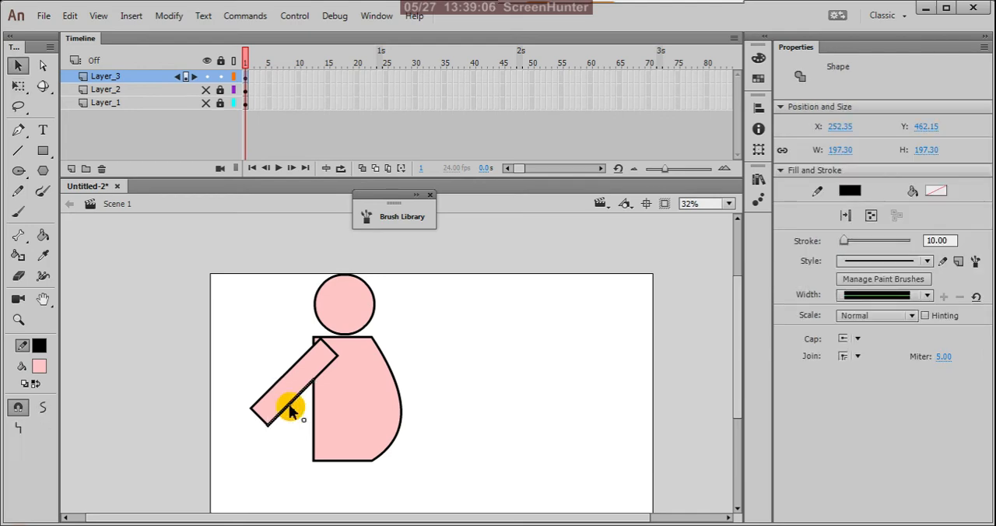
click(281, 422)
click(296, 393)
key(Delete)
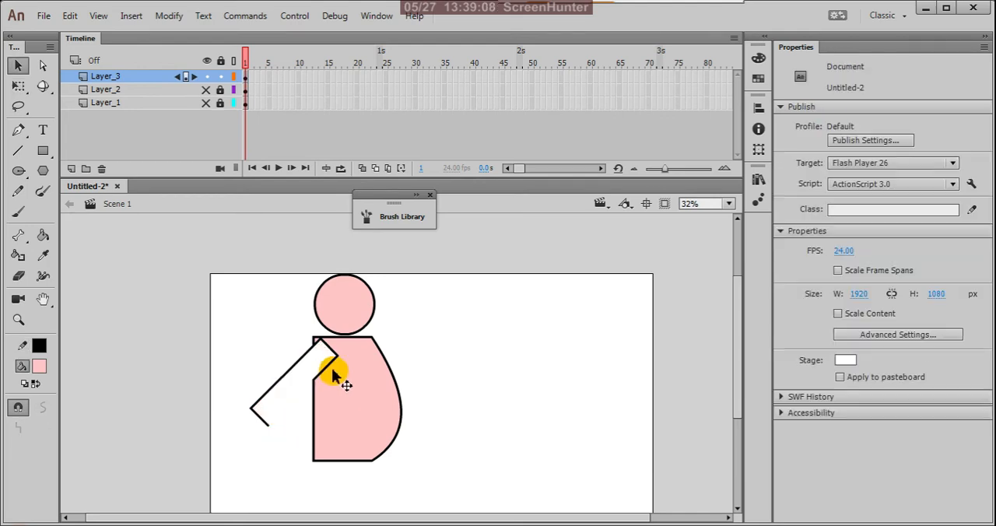
Delete the arm's remaining outline segments inside and outside the torso.
click(330, 366)
key(Delete)
click(333, 352)
key(Delete)
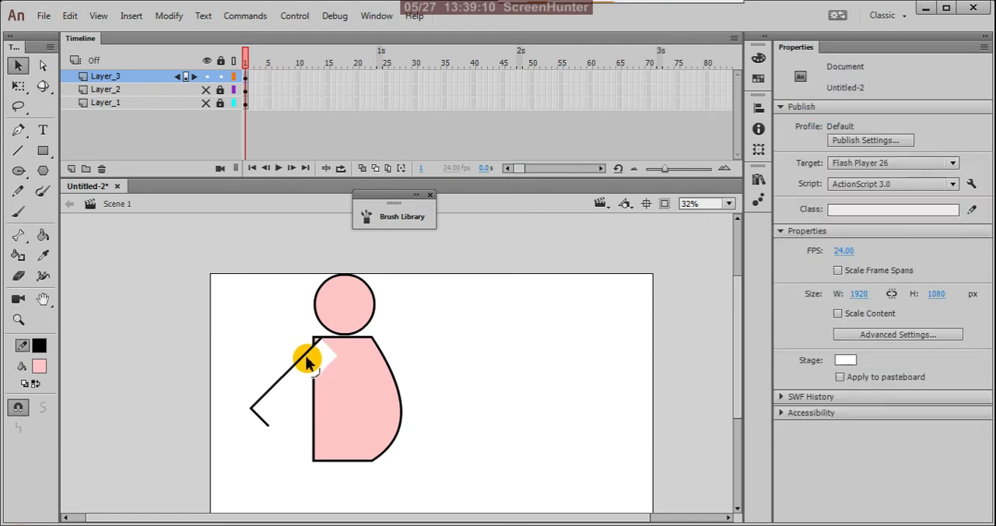
click(305, 356)
key(Delete)
drag(244, 395, 271, 451)
key(Delete)
Extend the torso's left edge up to close the gap left by the arm and delete the leftover diagonal line at the corner.
drag(311, 379, 311, 353)
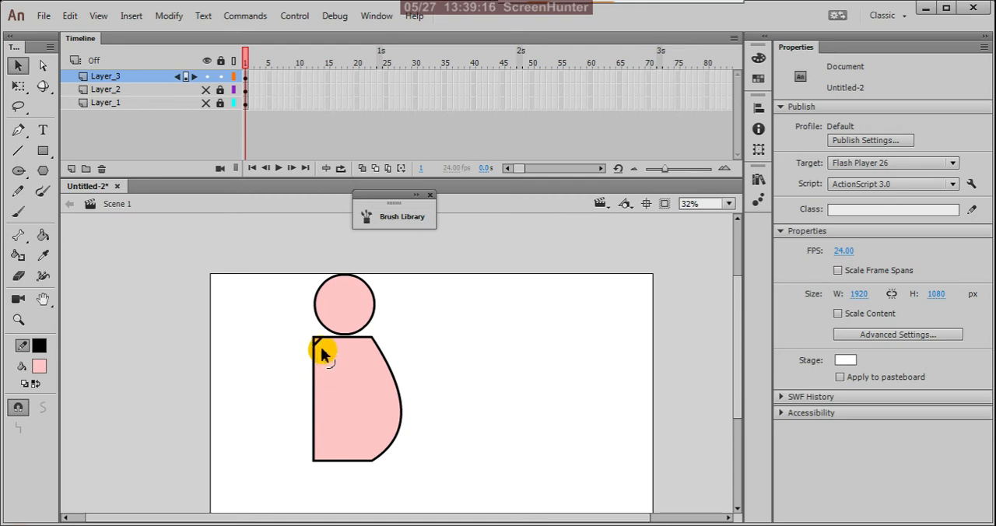
key(k)
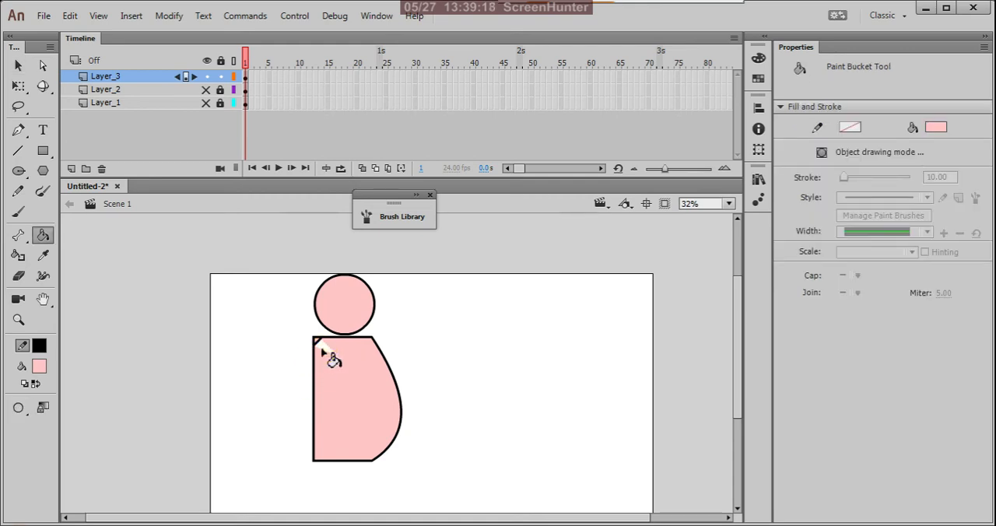
key(v)
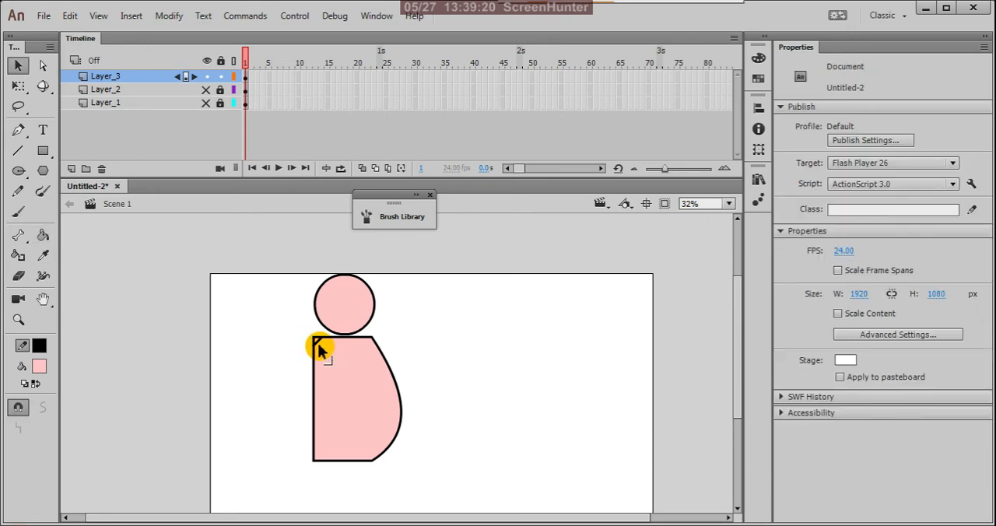
click(318, 343)
key(Delete)
Curve the upper part of the torso's left edge outward and pull a sharp corner inward at the waist.
scroll(444, 361, down, 1)
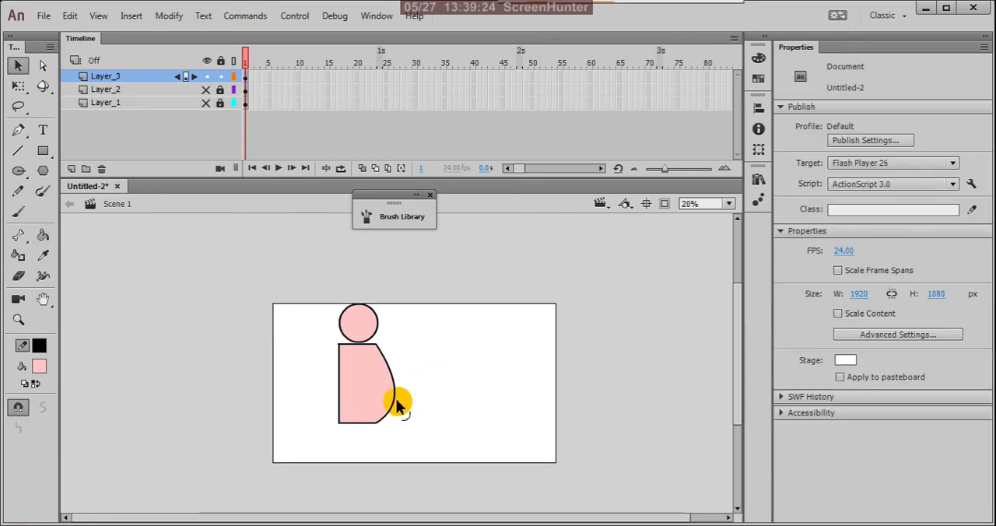
scroll(399, 405, up, 1)
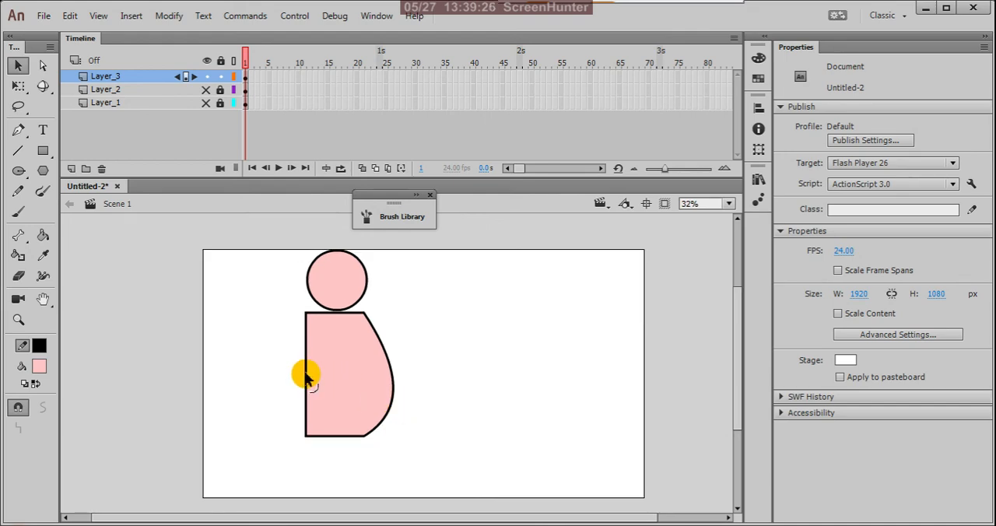
drag(306, 378, 318, 396)
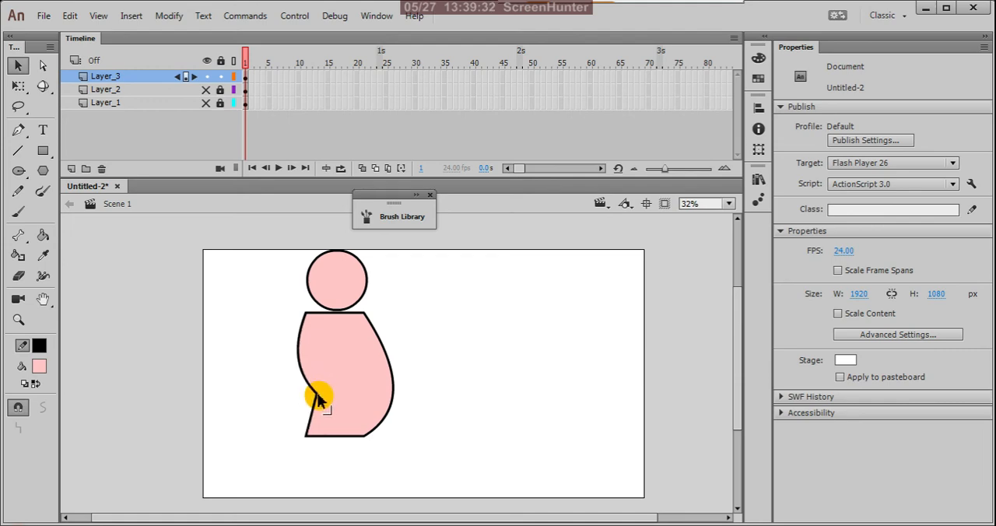
scroll(378, 357, down, 1)
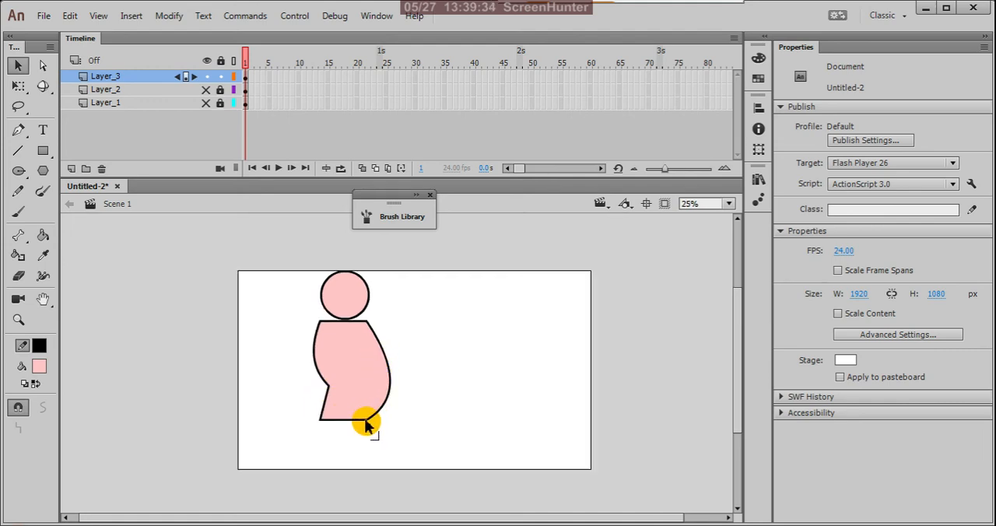
drag(364, 418, 340, 467)
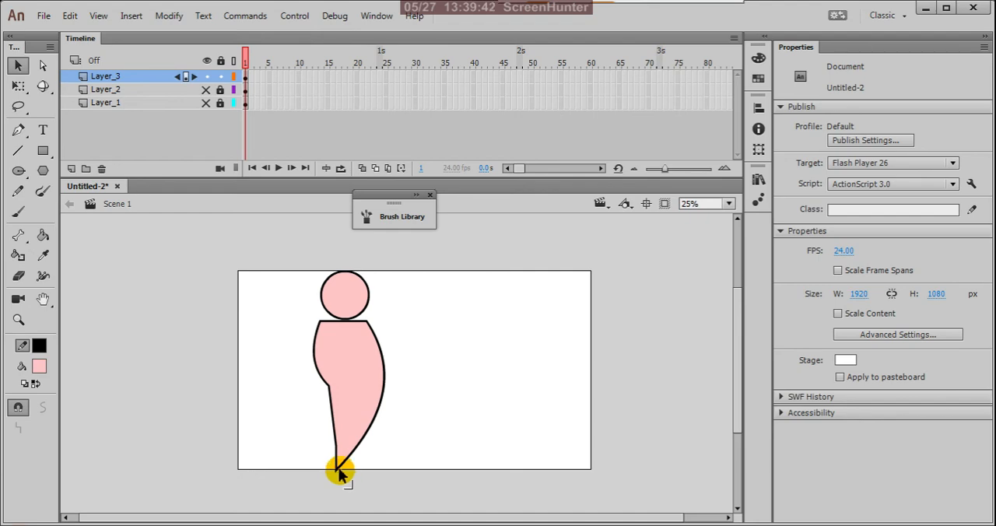
key(ctrl+z)
key(ctrl+z)
key(ctrl+z)
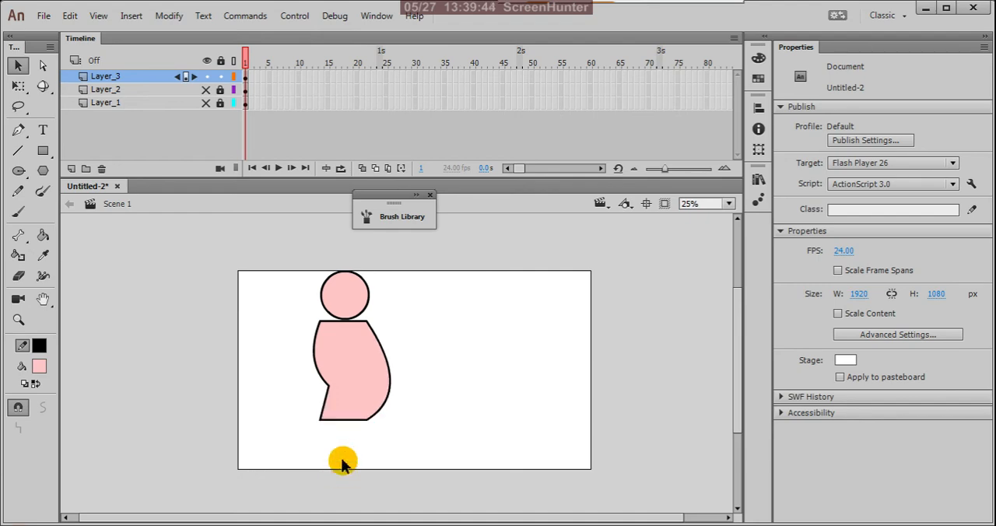
Turn on object drawing mode and draw a narrow pink leg rectangle about 71 by 401 px below the torso.
click(43, 150)
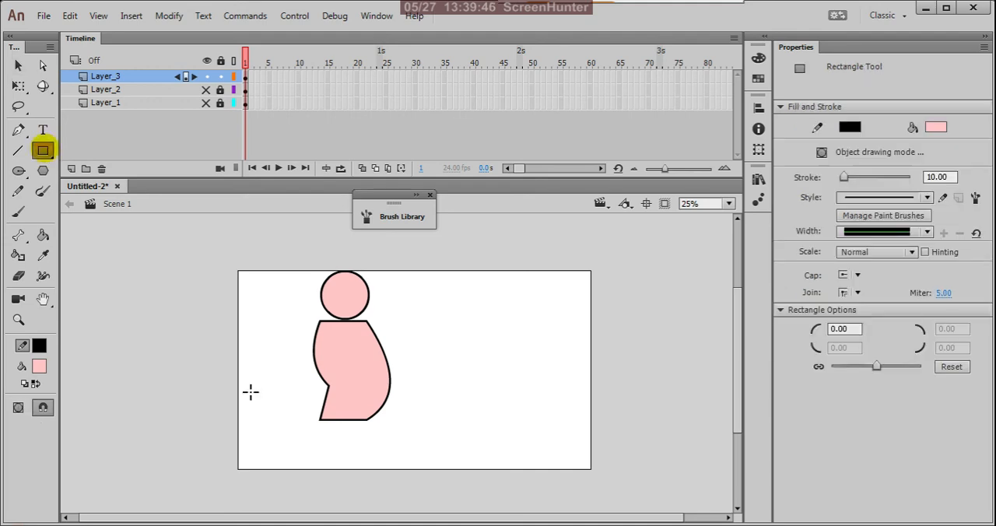
click(340, 418)
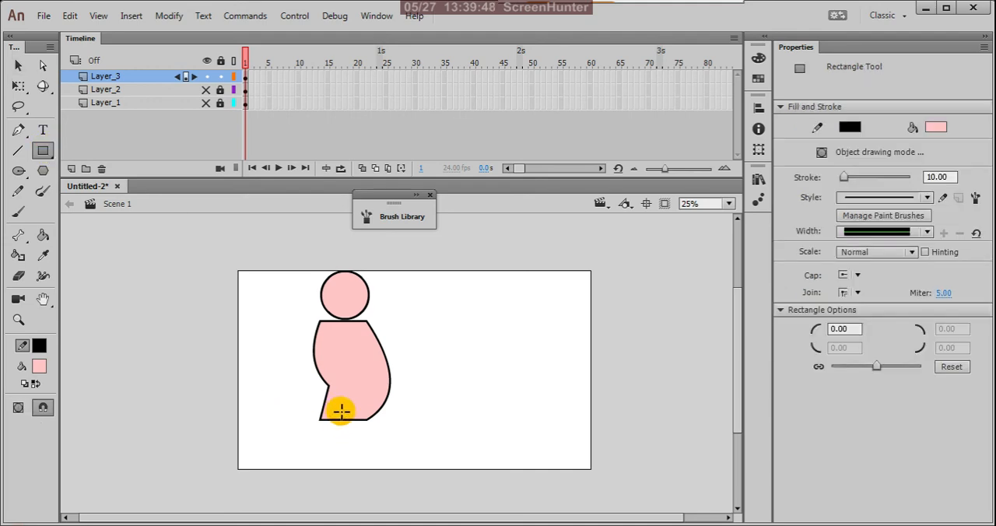
drag(341, 411, 352, 478)
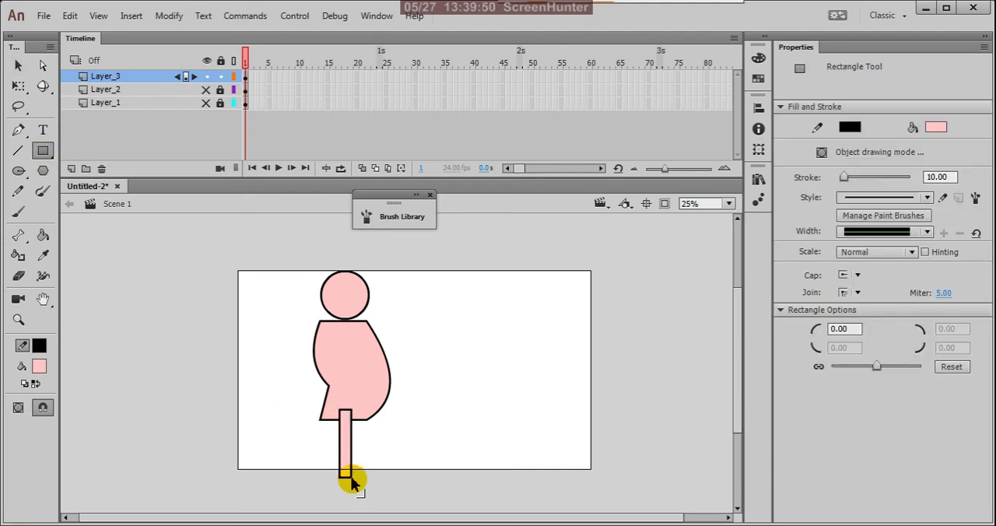
key(ctrl+z)
click(18, 407)
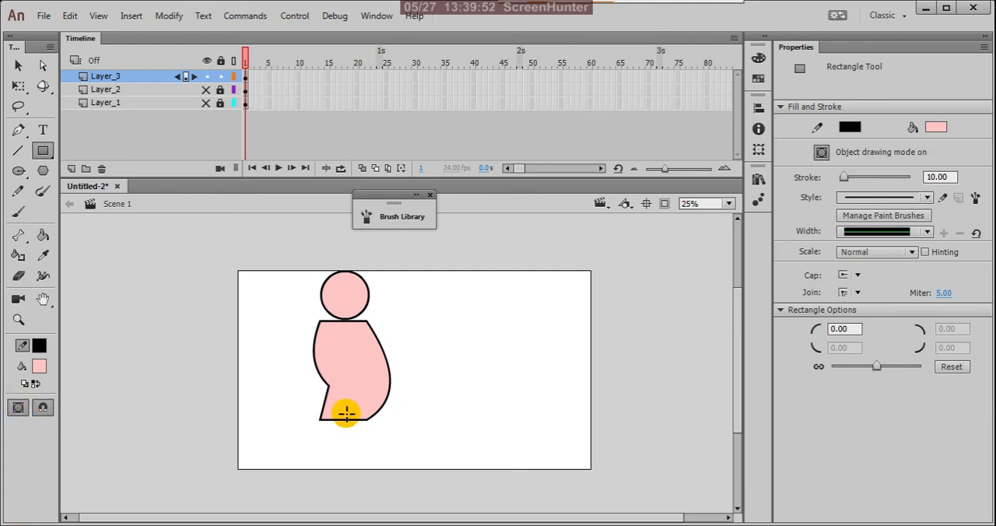
drag(340, 411, 354, 485)
Nudge the leg slightly down and reshape the torso's lower left edge into an outward curve that meets the leg.
key(v)
click(346, 441)
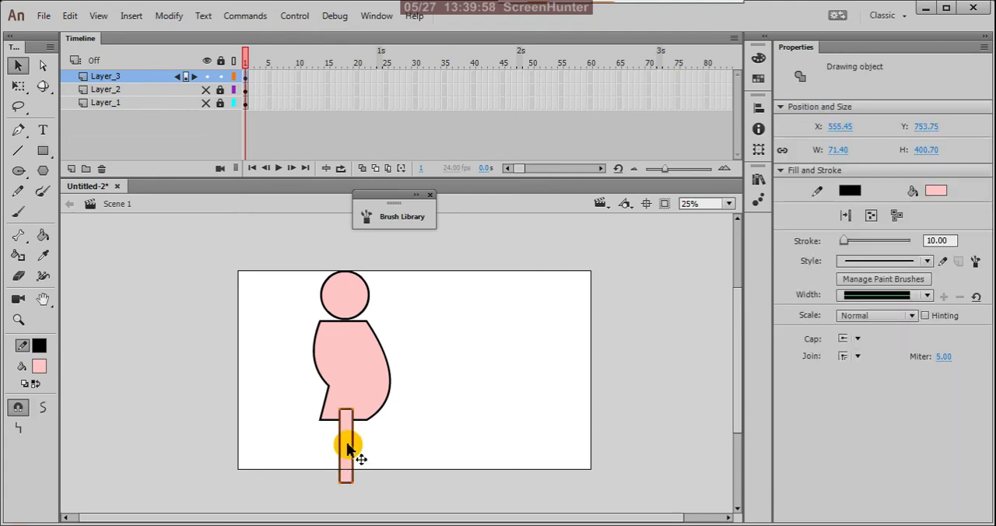
mouse_move(347, 443)
mouse_down()
mouse_move(337, 445)
mouse_move(347, 449)
mouse_up()
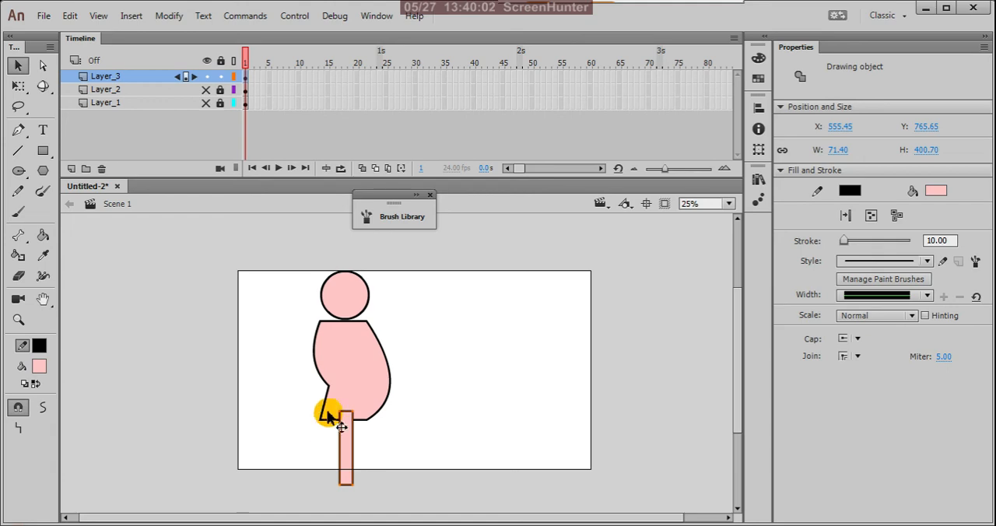
drag(321, 402, 347, 438)
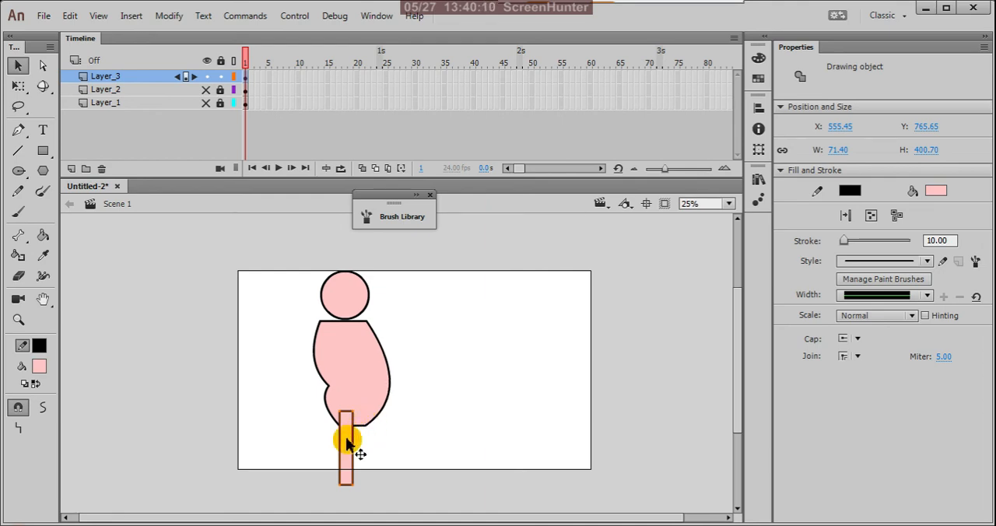
Paste a copy of the leg and place it beside the first one under the torso's right side.
key(ctrl+v)
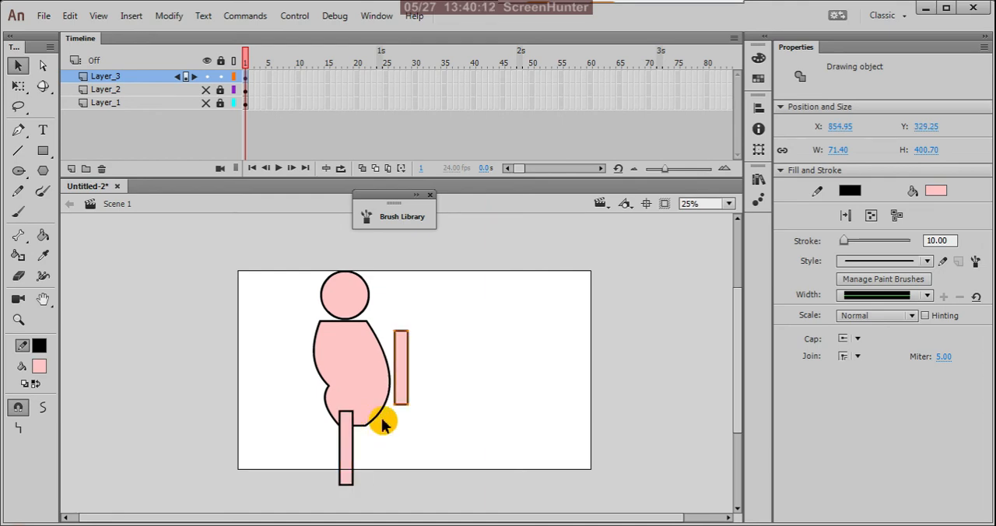
drag(403, 385, 371, 466)
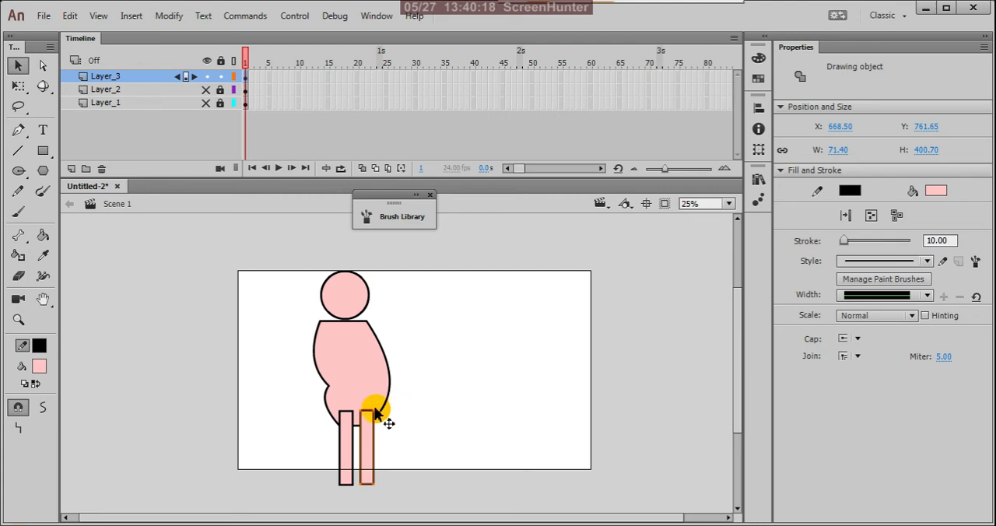
scroll(381, 417, up, 3)
click(443, 455)
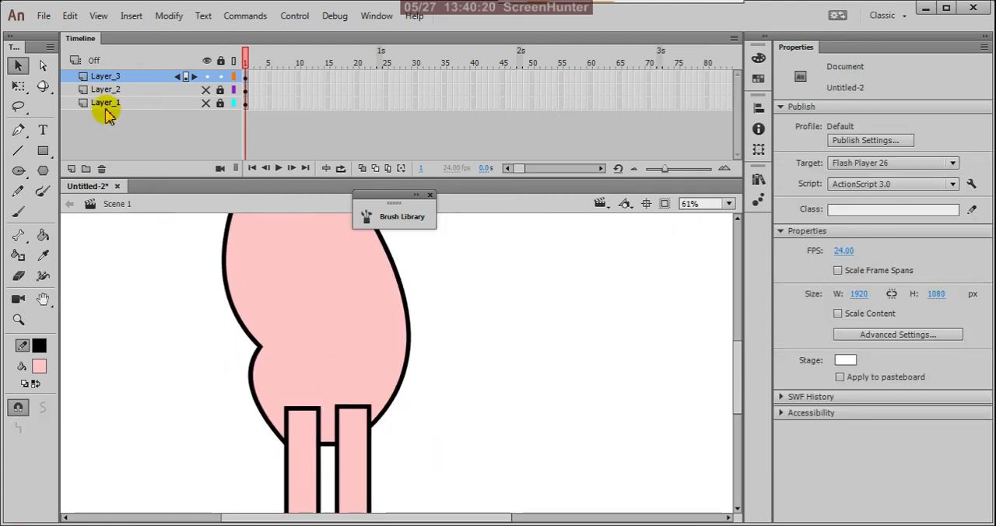
Reshape the second leg with the Subselection tool, moving its two top corners down to meet the torso's lower right edge.
click(47, 67)
click(345, 409)
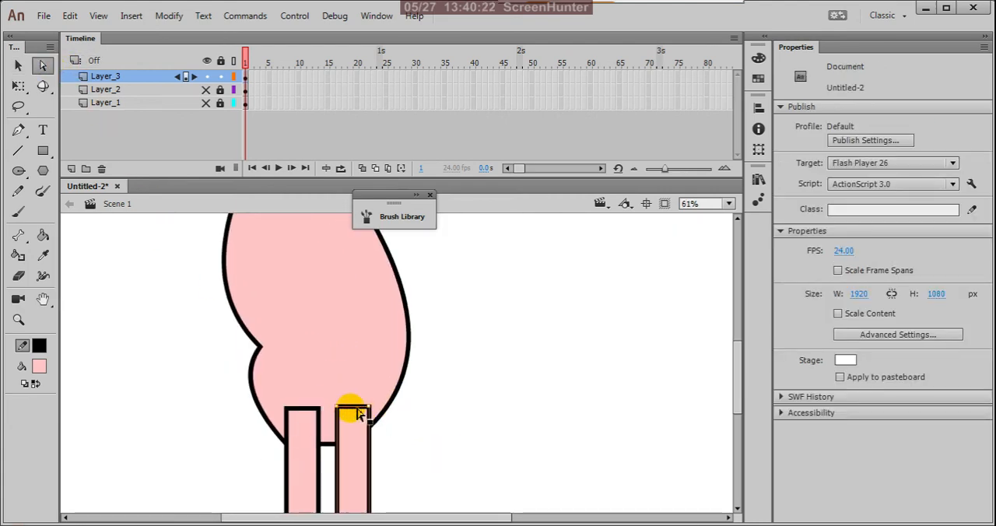
drag(369, 407, 329, 437)
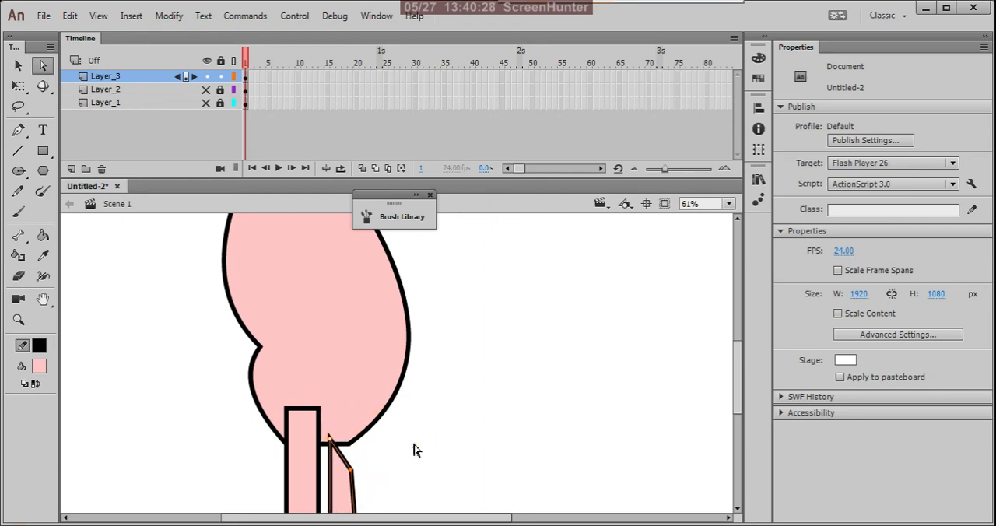
click(353, 474)
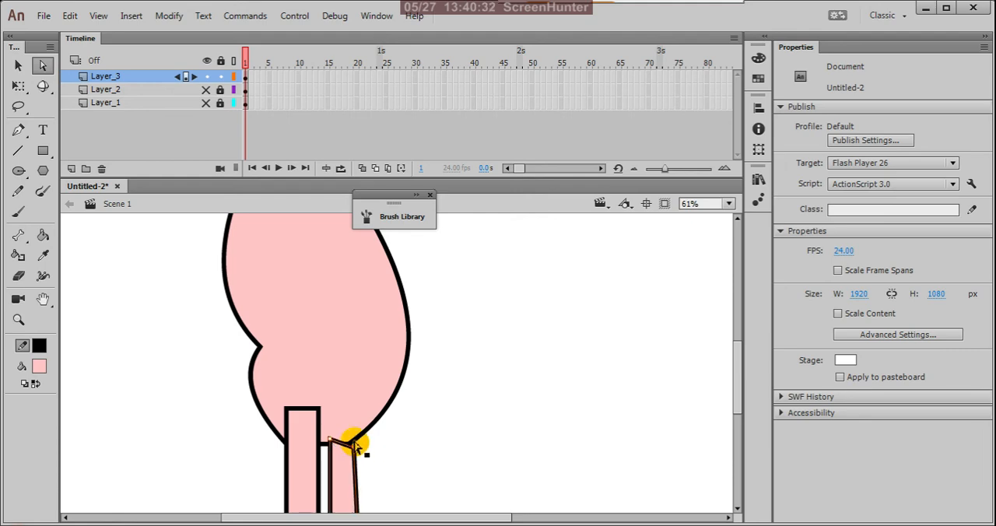
drag(354, 445, 354, 447)
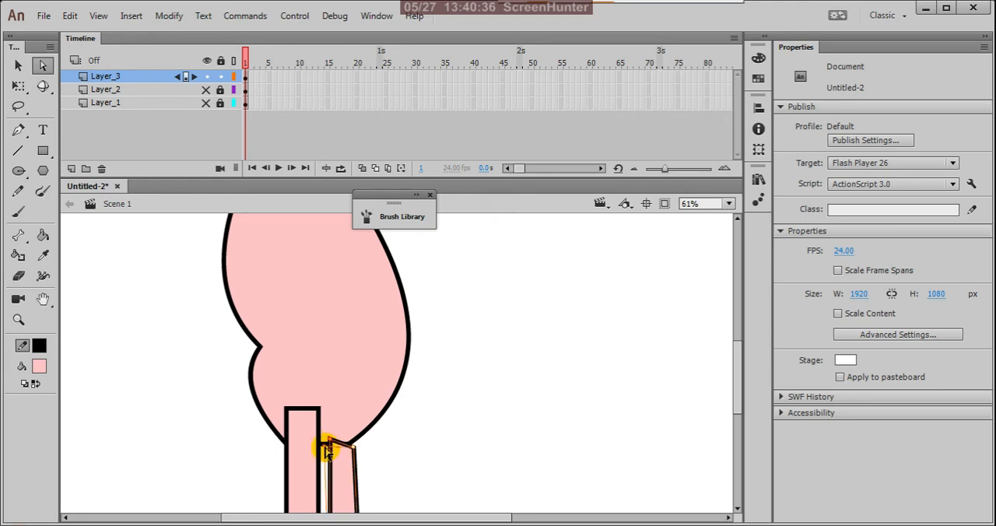
drag(327, 445, 326, 443)
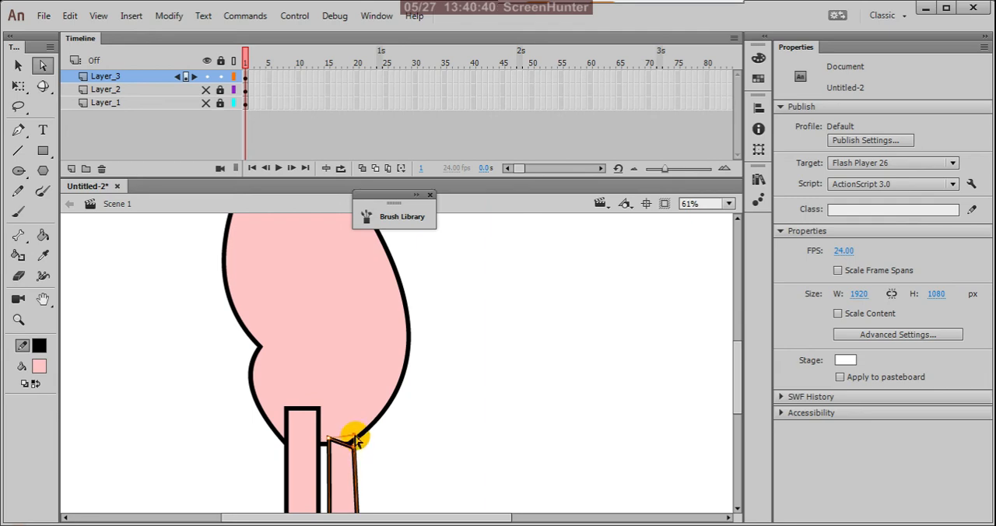
drag(354, 445, 355, 440)
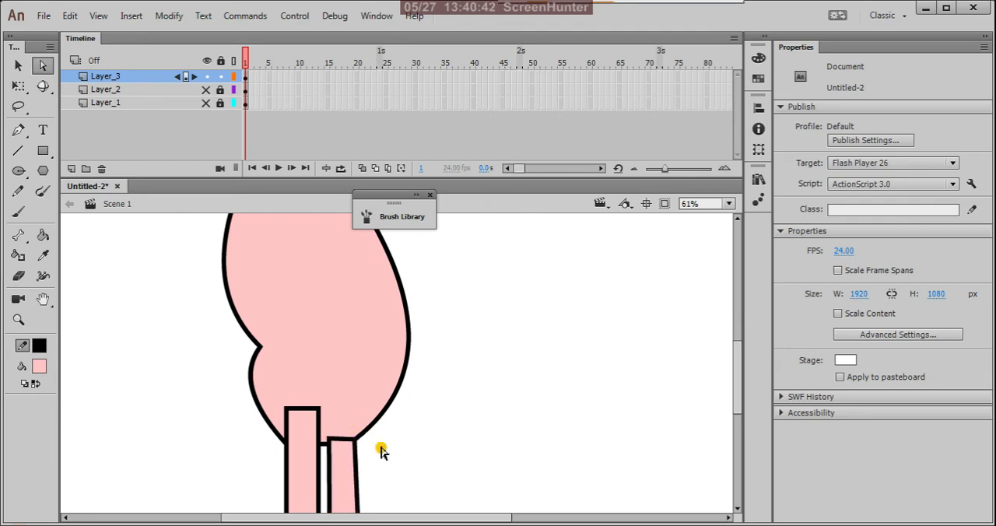
Lower the second leg's top left corner so it lines up with the torso's bottom edge.
scroll(344, 442, up, 2)
click(320, 440)
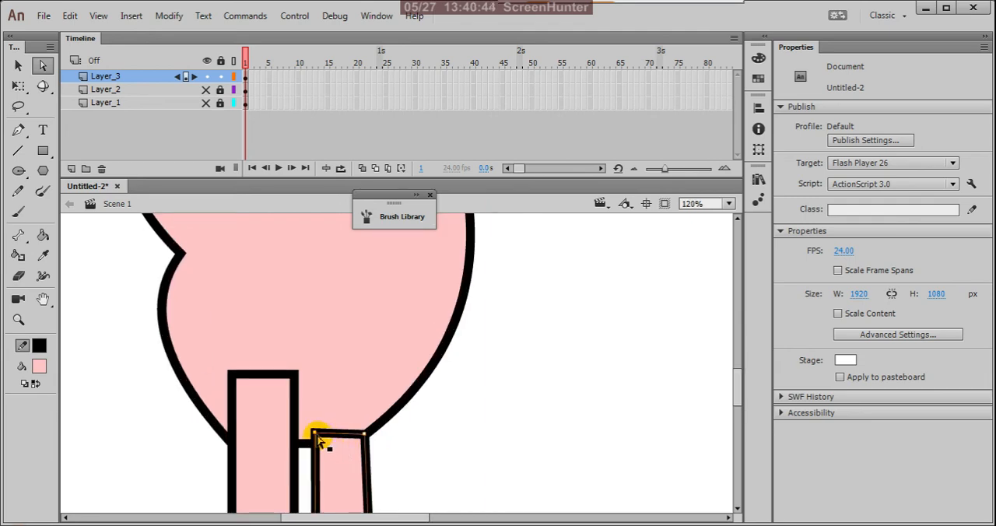
drag(317, 438, 316, 451)
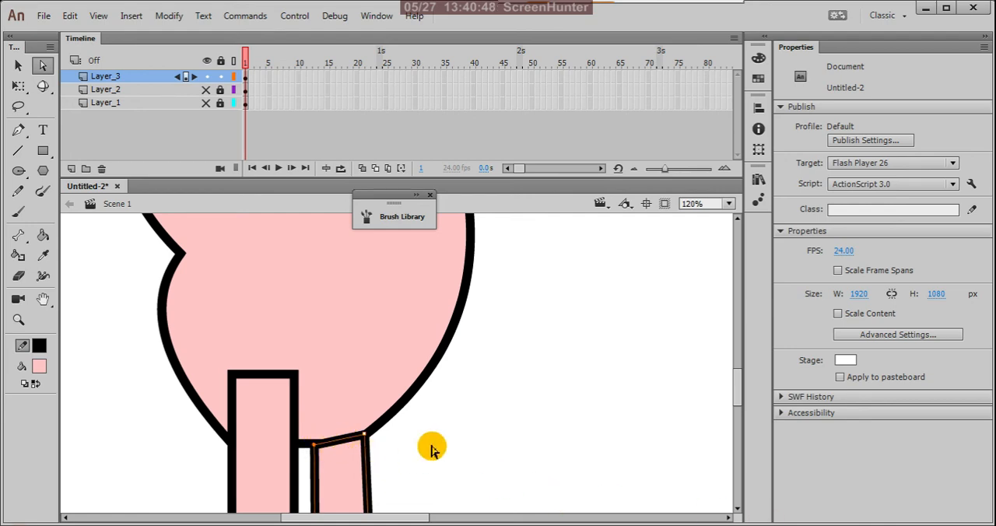
click(473, 449)
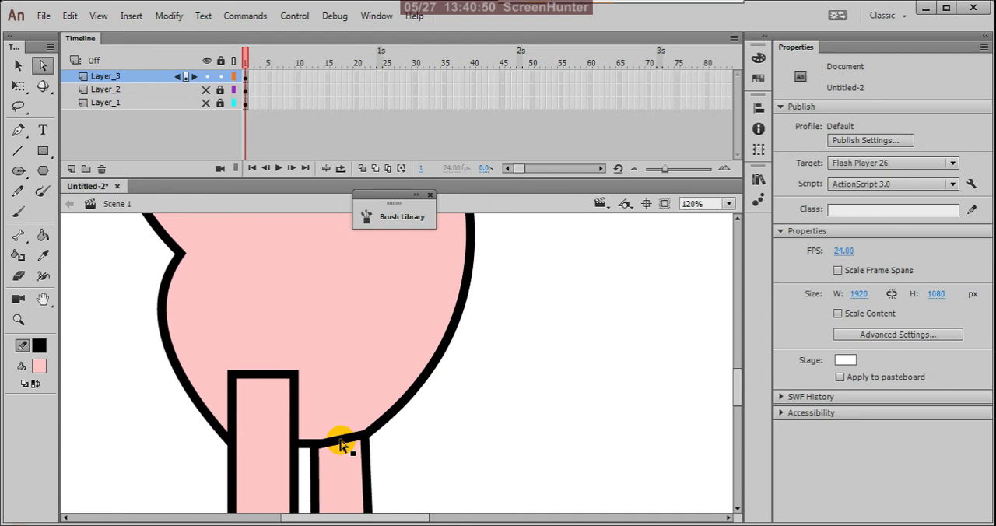
Extend the first leg's two bottom corners down to about the second leg's length, widening its lower end toward that leg.
scroll(467, 409, down, 8)
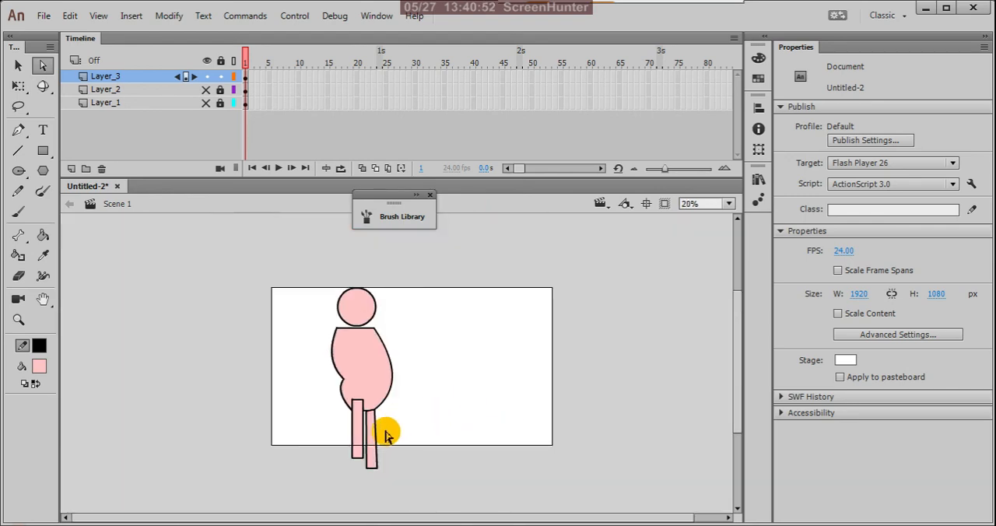
scroll(387, 436, up, 2)
scroll(391, 443, down, 1)
scroll(381, 474, up, 1)
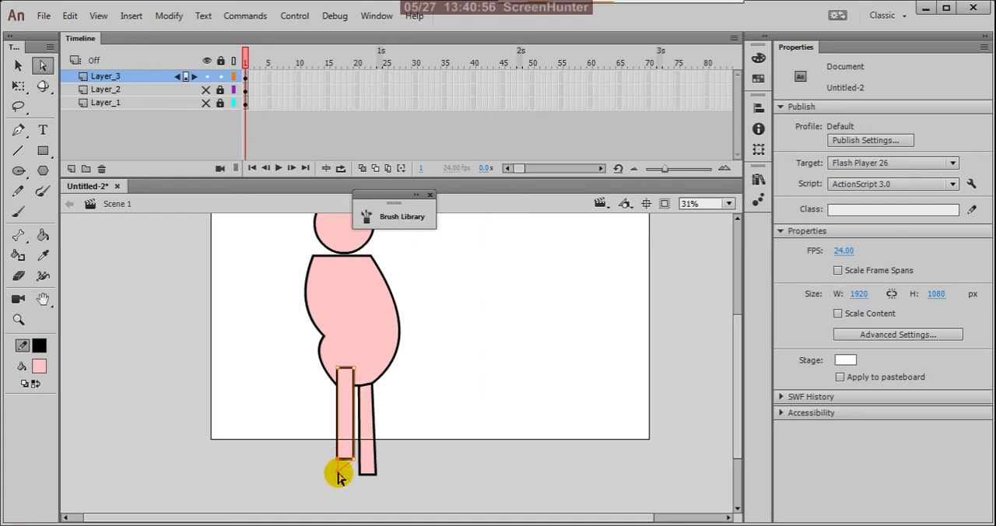
mouse_move(340, 470)
mouse_down()
mouse_move(345, 459)
mouse_move(350, 467)
mouse_up()
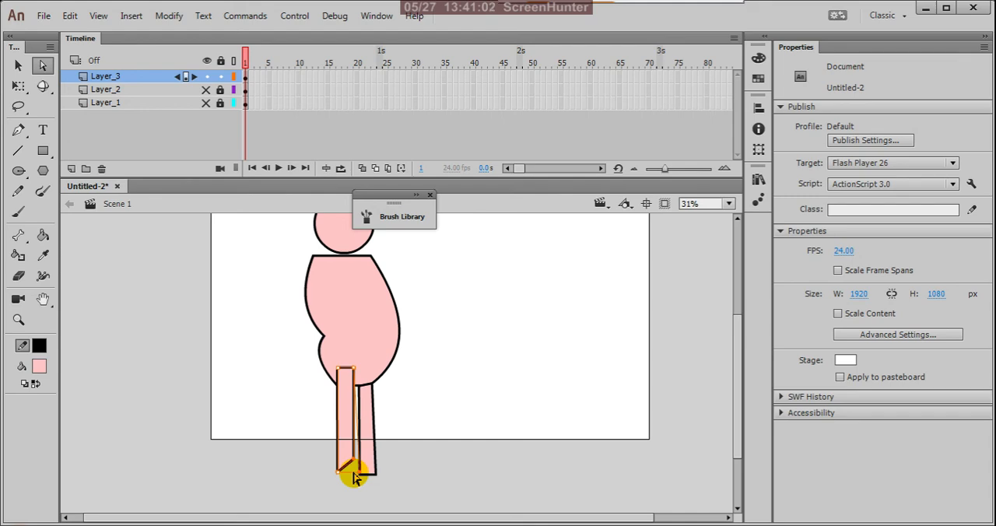
key(ctrl+z)
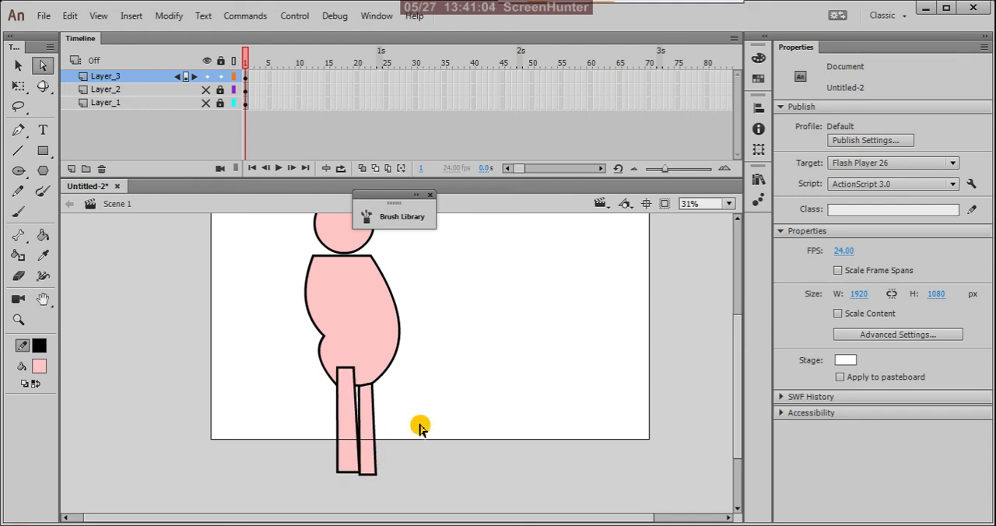
Try shifting the second leg left so that it overlaps the first leg.
key(v)
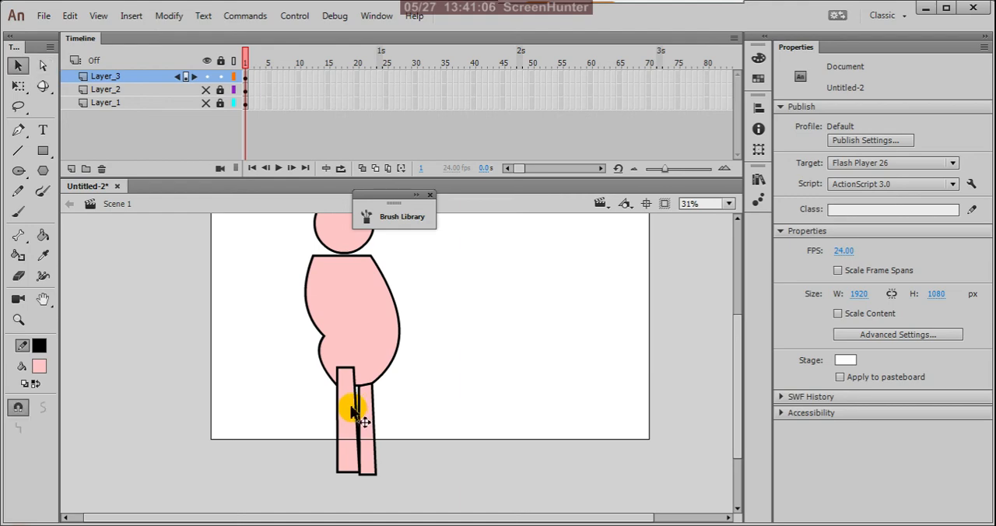
click(351, 412)
click(368, 413)
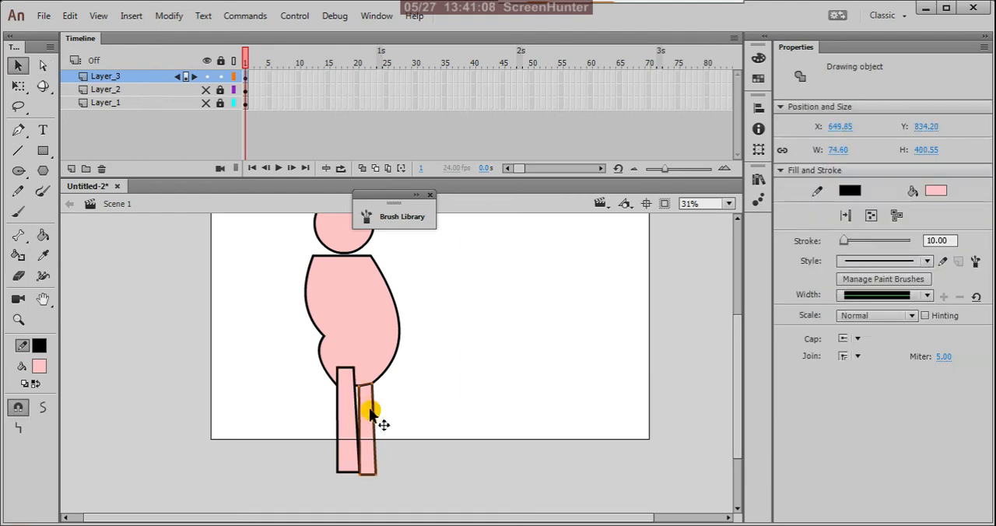
drag(367, 410, 366, 403)
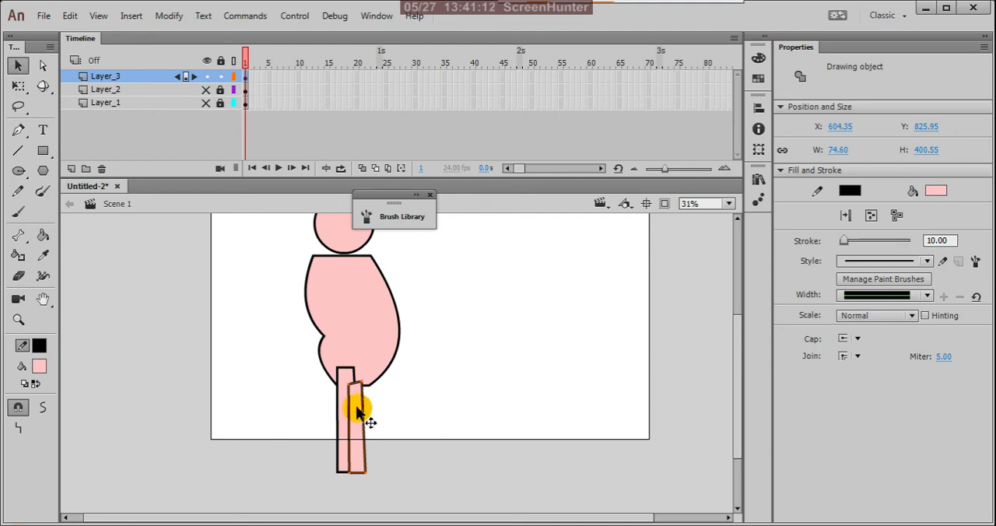
drag(355, 405, 365, 407)
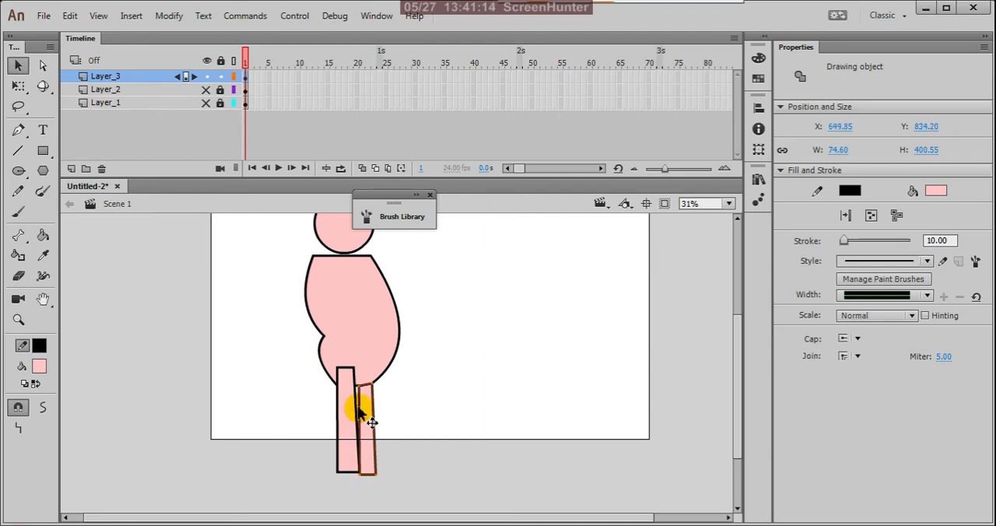
click(386, 400)
scroll(419, 430, down, 2)
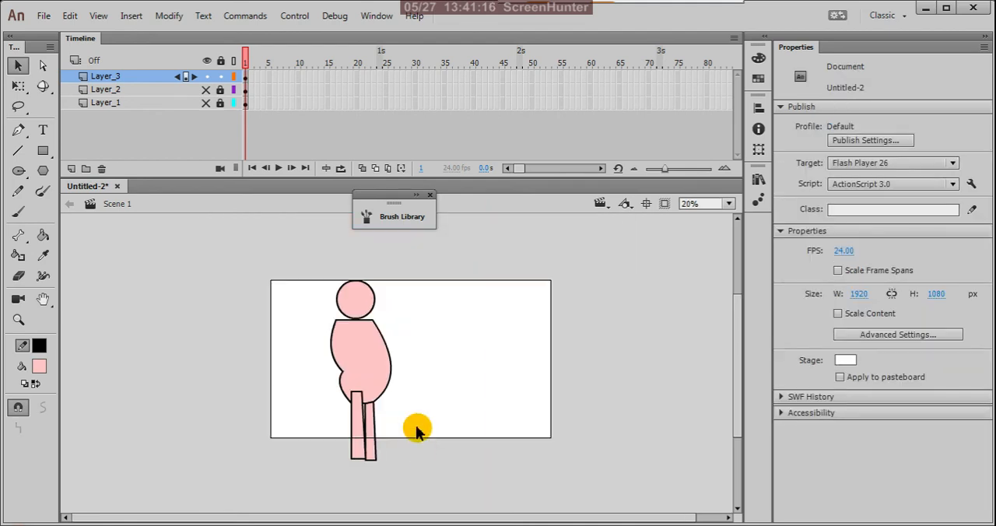
Draw a horizontal pink arm rectangle about 485 by 76 px from the upper torso out to its left.
scroll(408, 415, up, 2)
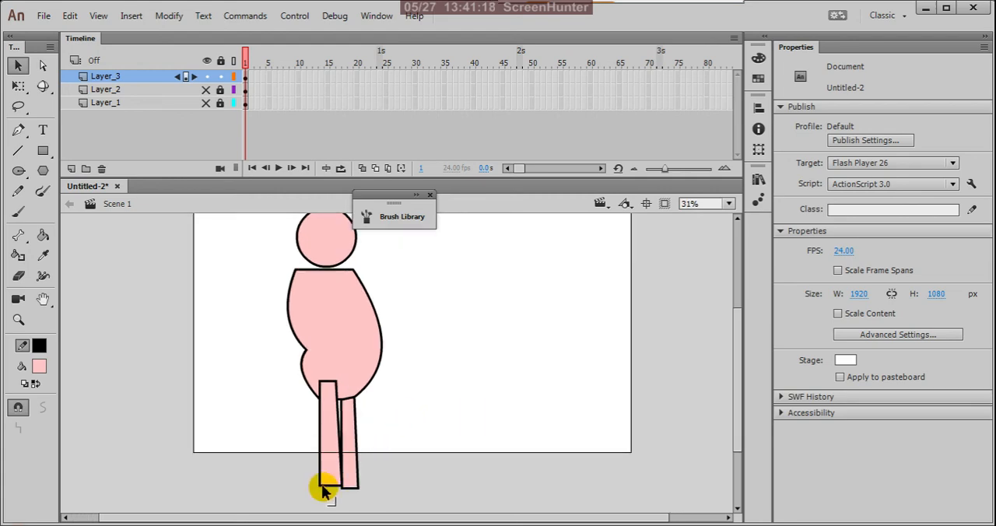
scroll(372, 384, down, 2)
scroll(367, 385, up, 1)
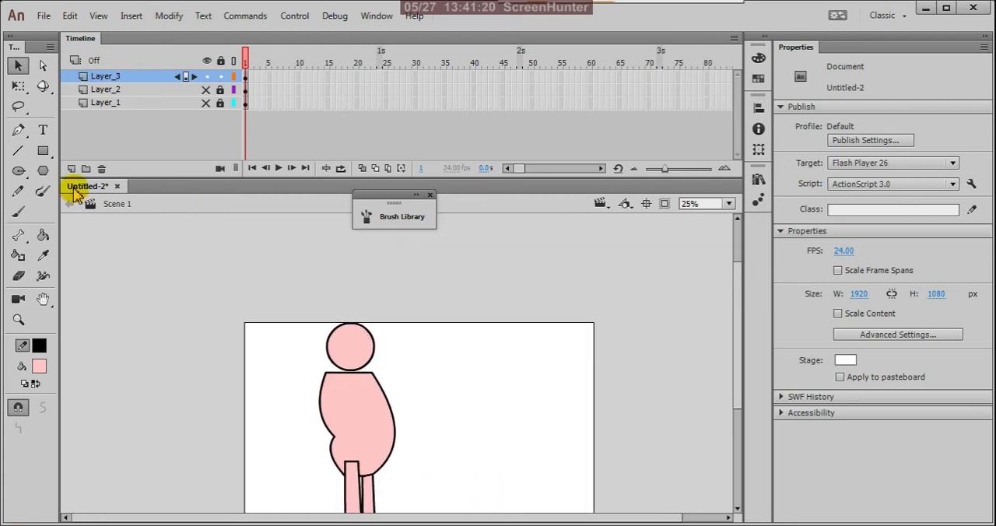
click(43, 150)
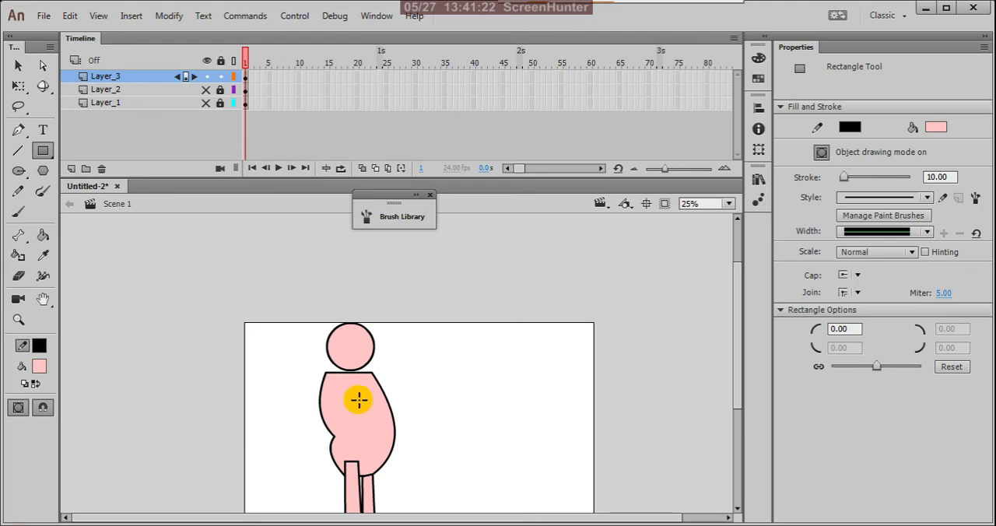
mouse_move(339, 397)
mouse_down()
mouse_move(305, 438)
mouse_move(250, 411)
mouse_up()
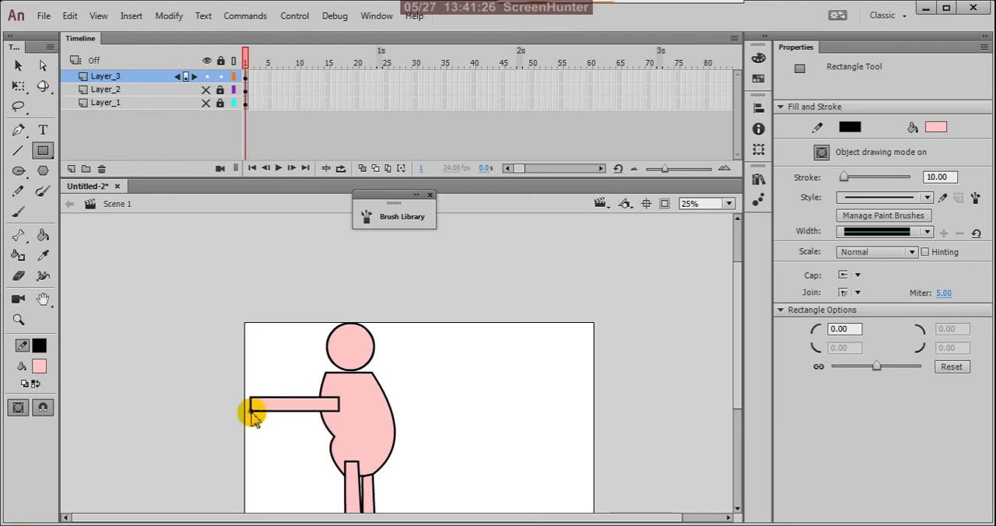
click(18, 66)
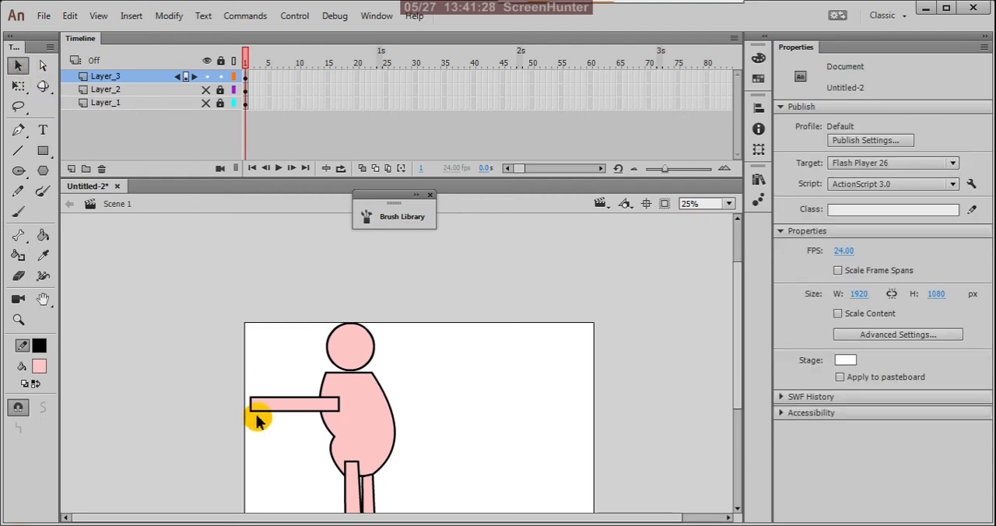
Rotate the arm about 45 degrees so it slopes down to the left, and move its upper end onto the torso.
click(287, 402)
key(q)
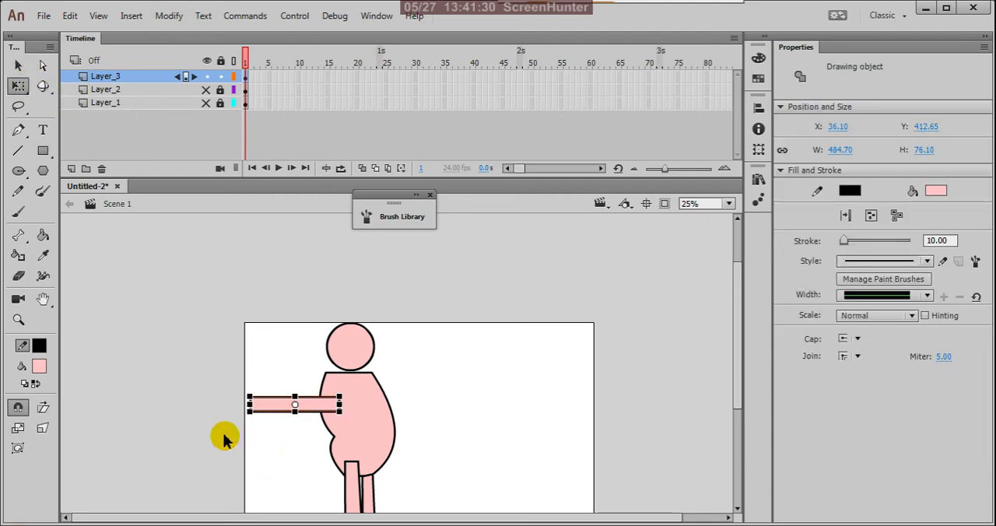
drag(249, 424, 271, 460)
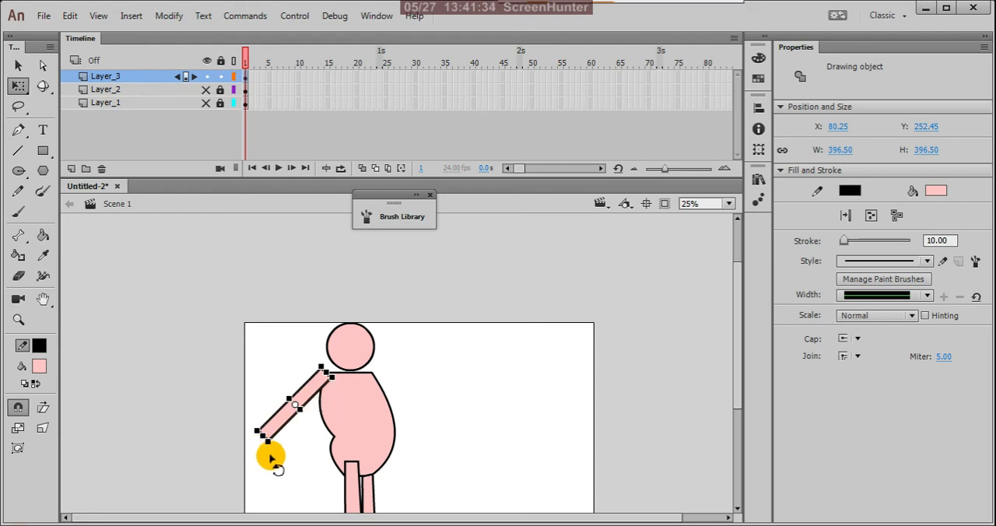
key(v)
drag(301, 398, 322, 417)
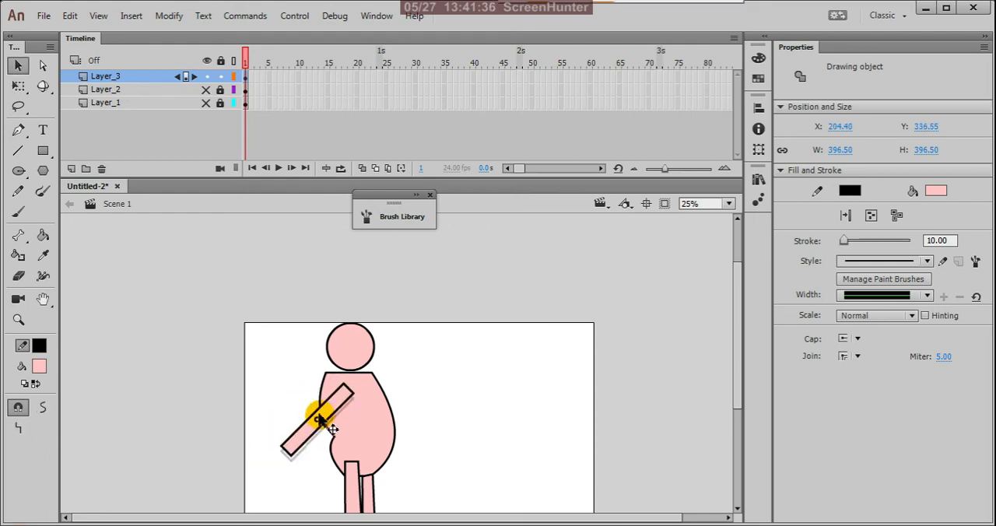
click(459, 402)
Bend the arm sharply at the elbow and pull the corners of its hand end down so the forearm hangs beside the torso.
scroll(462, 403, down, 2)
scroll(421, 402, up, 1)
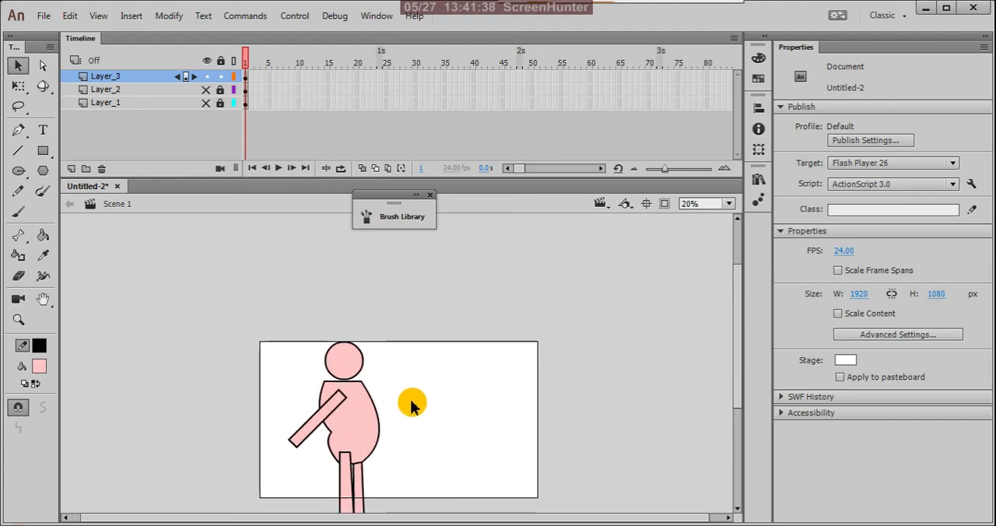
scroll(354, 432, up, 1)
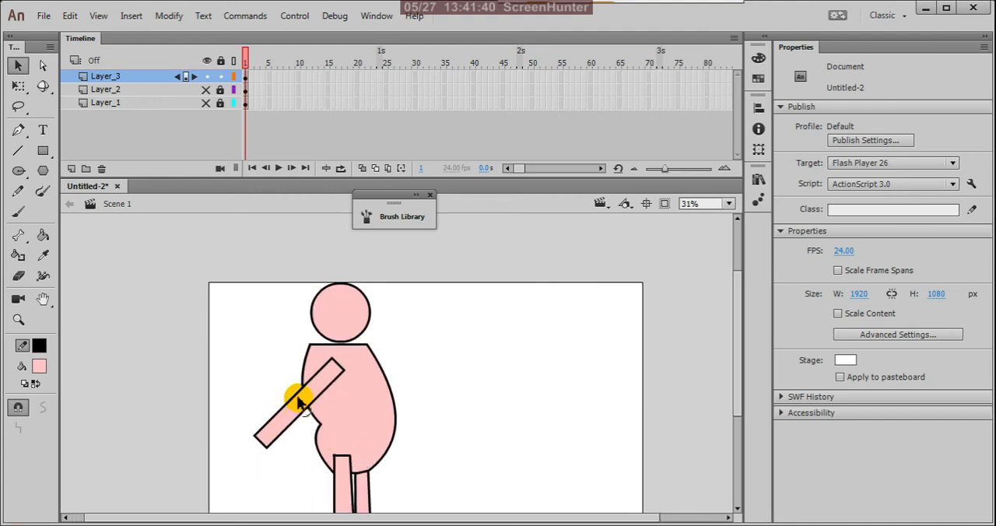
mouse_move(289, 400)
mouse_down()
mouse_move(279, 387)
mouse_move(293, 402)
mouse_up()
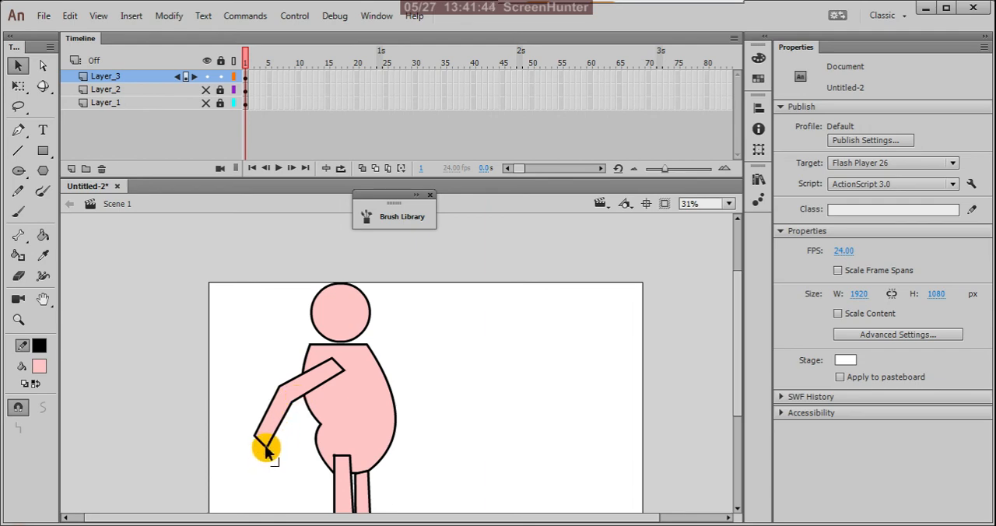
drag(268, 448, 290, 467)
drag(258, 437, 270, 473)
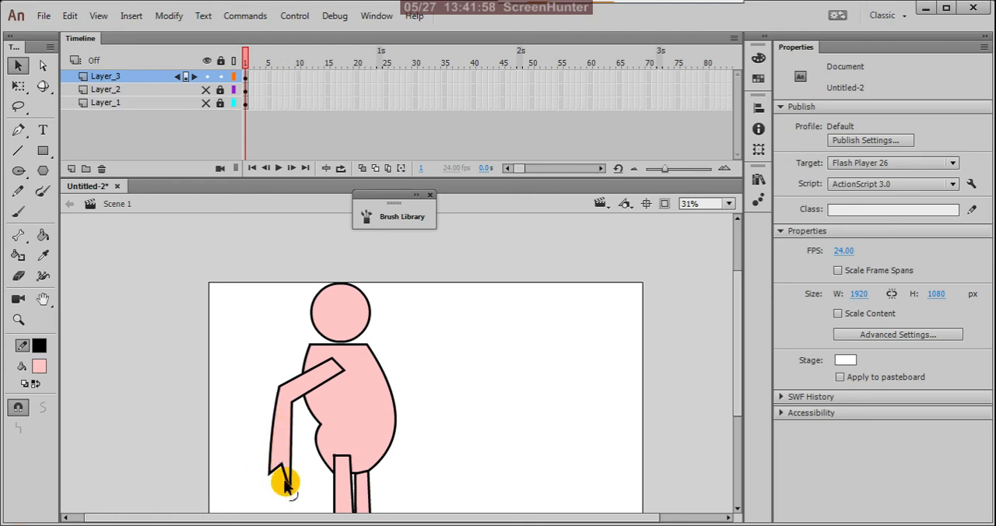
Turn the arm's notched hand end into a single slanted edge and round off its shoulder end.
key(ctrl+minus)
key(ctrl+equal)
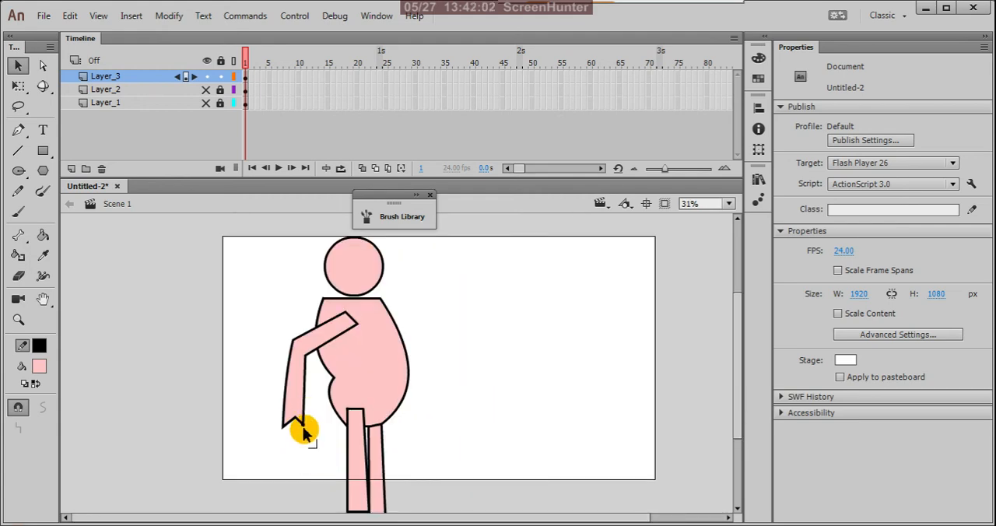
drag(293, 423, 296, 421)
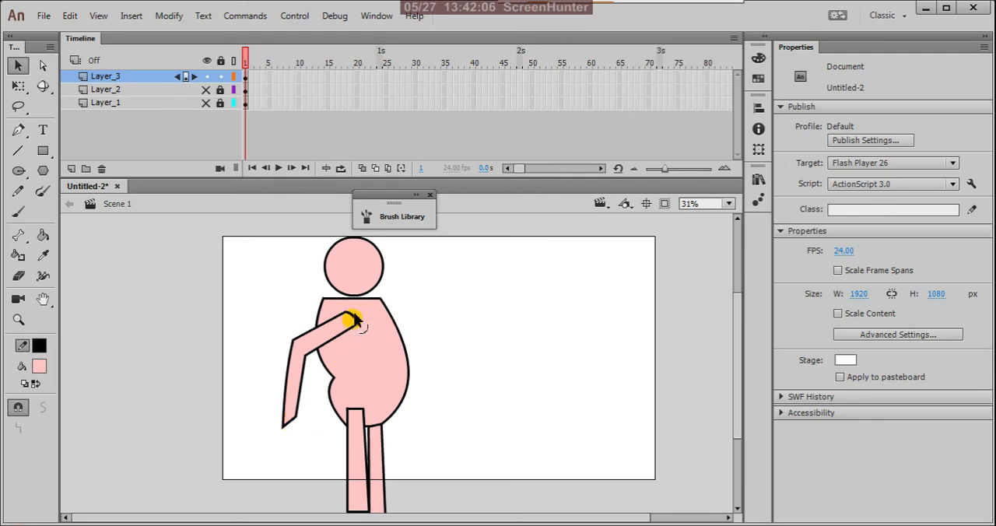
Pick the Rectangle tool, and switch from the Oval Primitive tool to the standard Oval tool.
scroll(371, 396, down, 3)
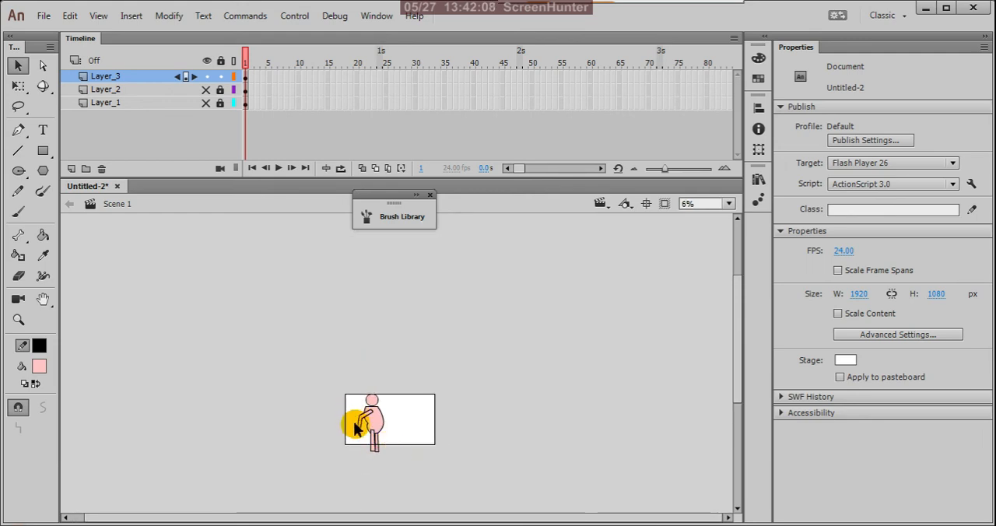
scroll(358, 428, up, 1)
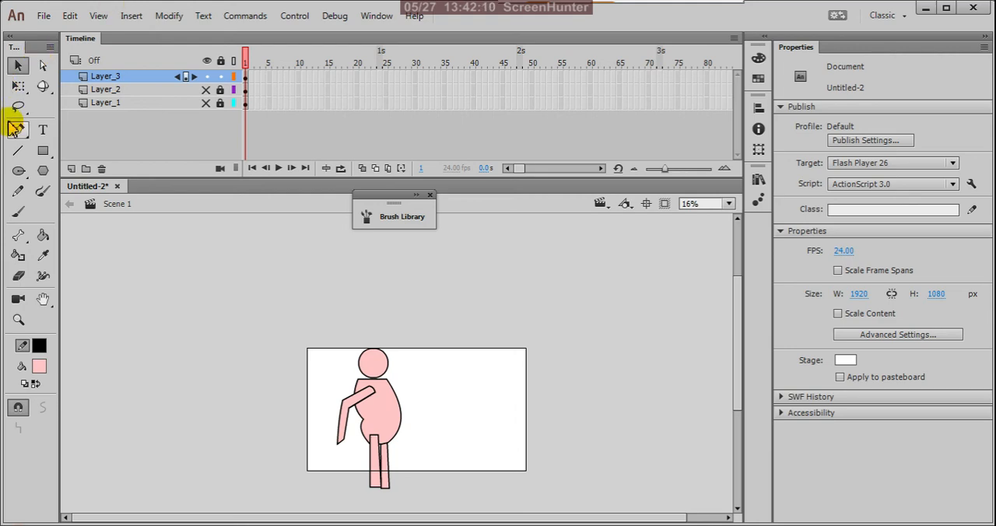
click(47, 152)
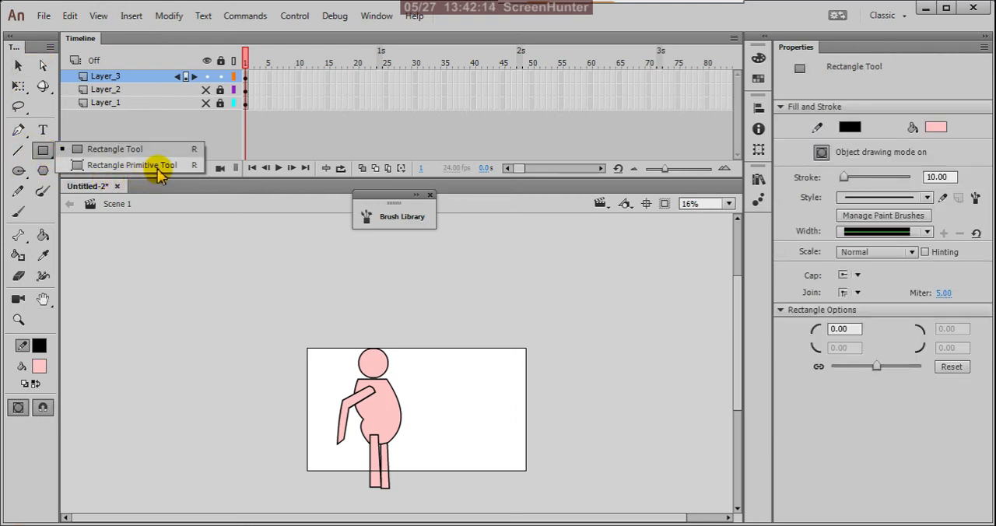
click(23, 179)
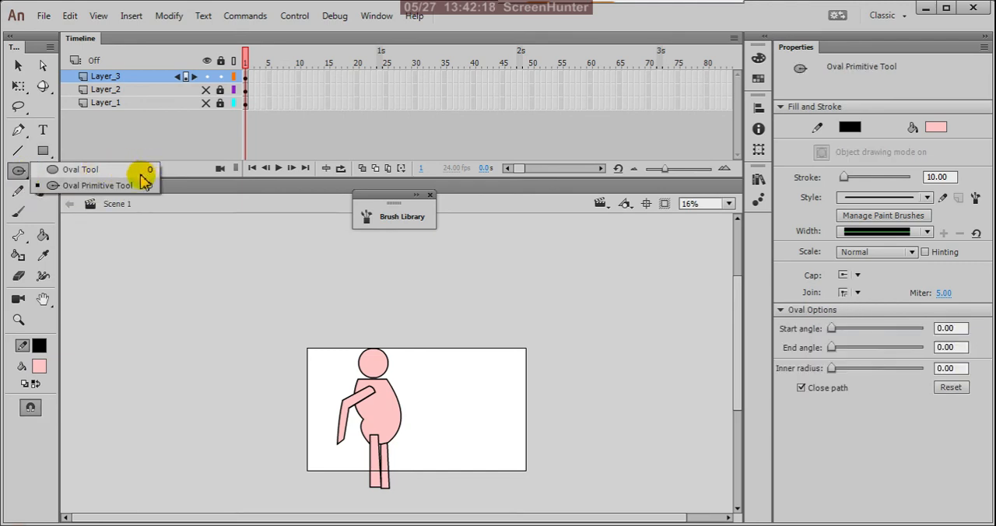
click(70, 169)
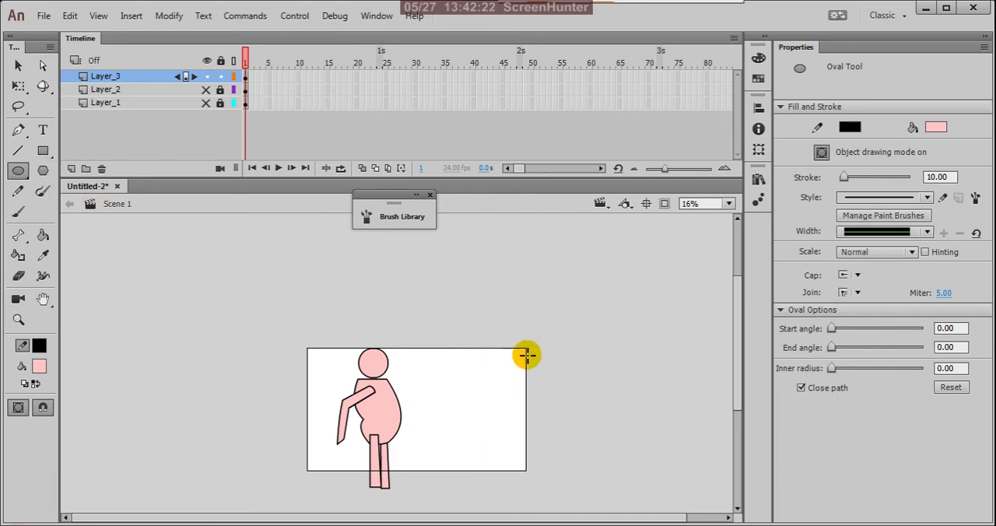
Select all parts of the figure on Layer_3 and break them apart into plain editable shapes.
key(ctrl+minus)
drag(324, 313, 431, 456)
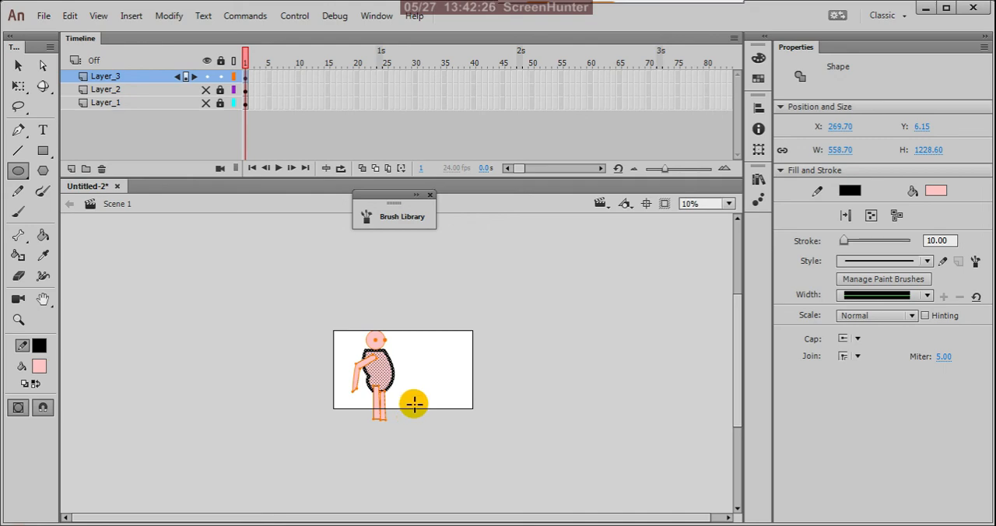
key(ctrl+b)
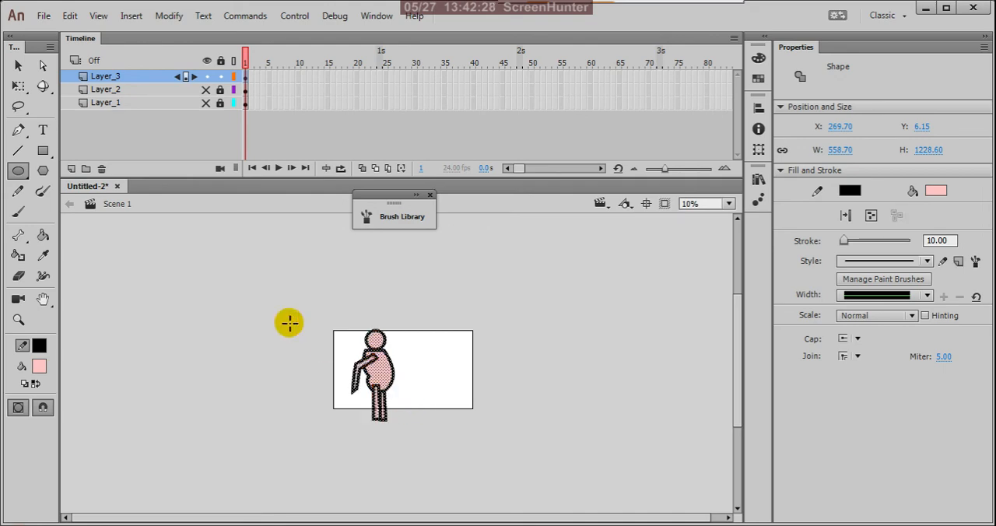
Scale the whole figure down proportionally to about 387 by 851 px and shift it right to about X 476, within the stage.
key(q)
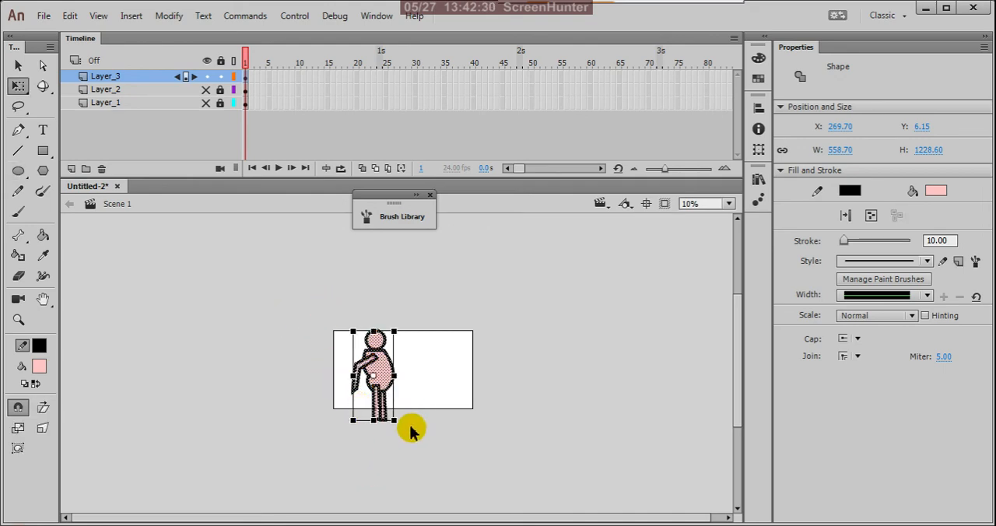
drag(394, 421, 396, 408)
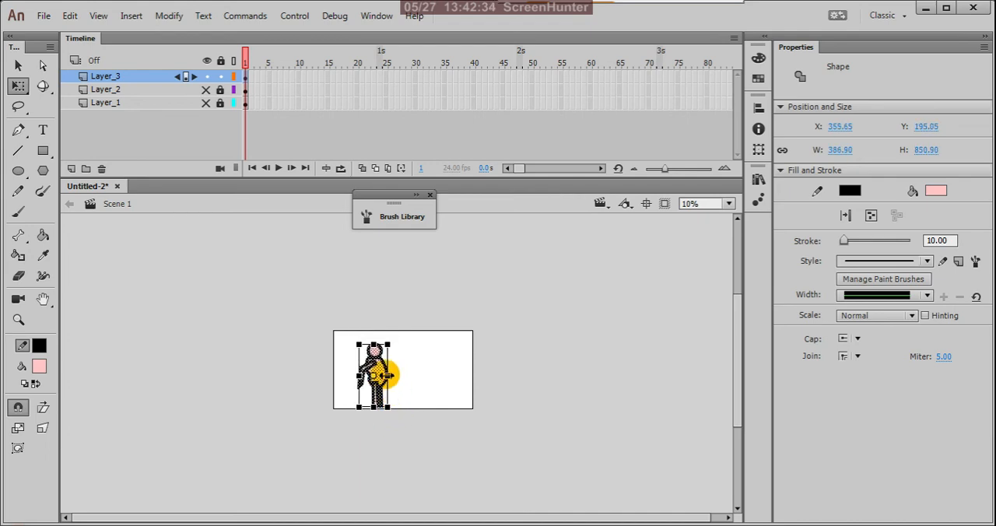
mouse_move(374, 356)
mouse_down()
mouse_move(382, 347)
mouse_move(382, 356)
mouse_up()
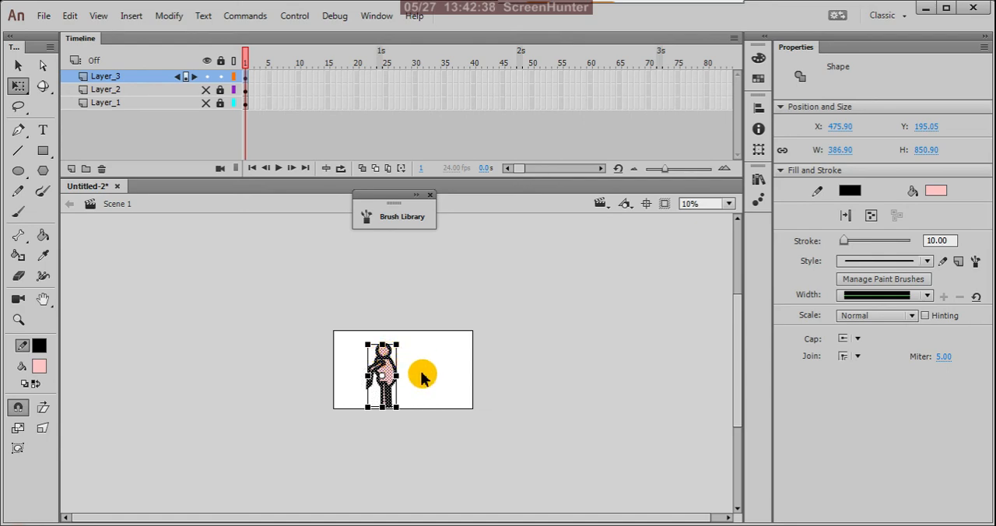
click(435, 380)
scroll(393, 412, up, 3)
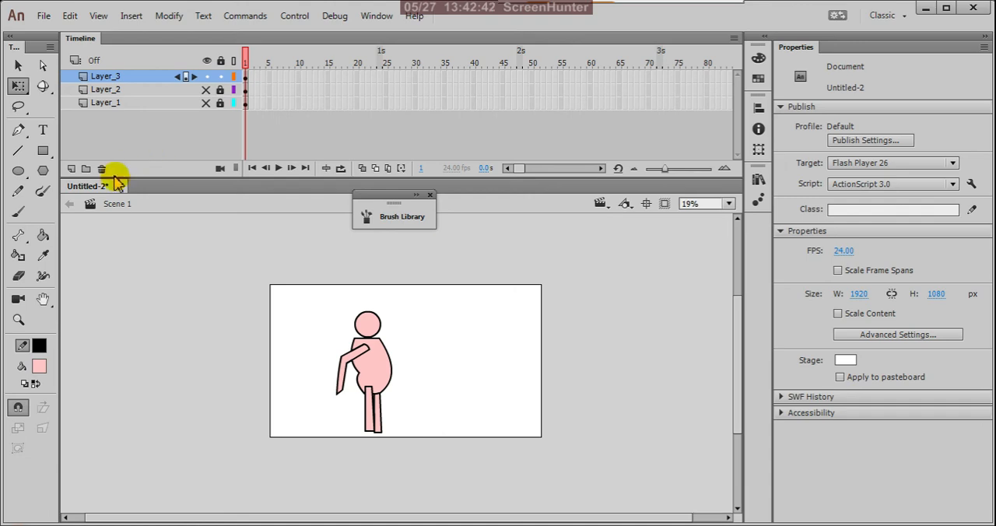
Show the hidden Layer_2 and Layer_1 and view their shapes together with the figure.
click(207, 91)
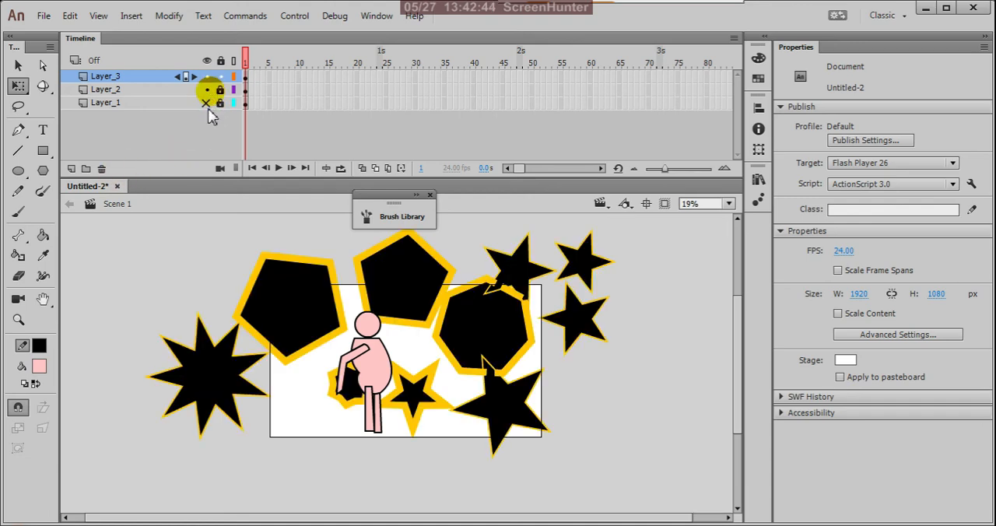
click(207, 103)
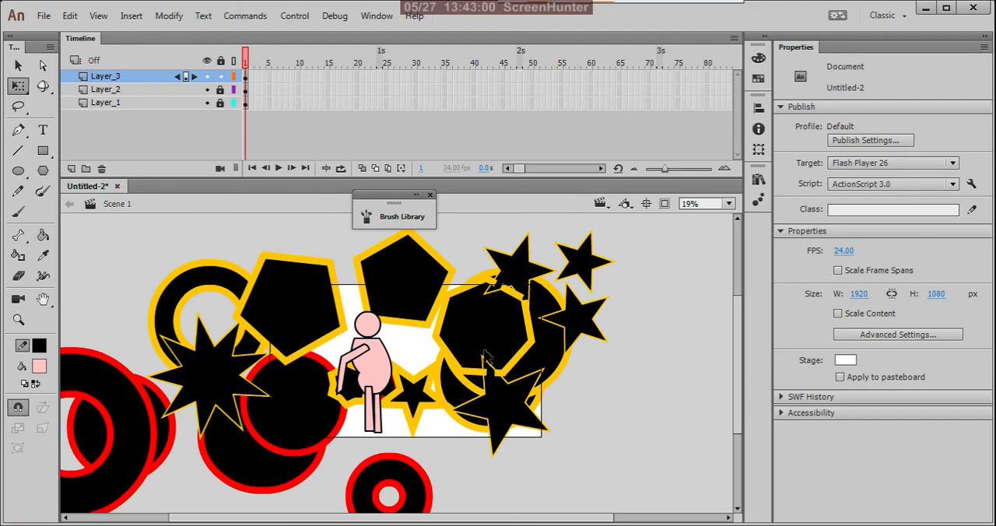
click(578, 376)
scroll(594, 397, down, 2)
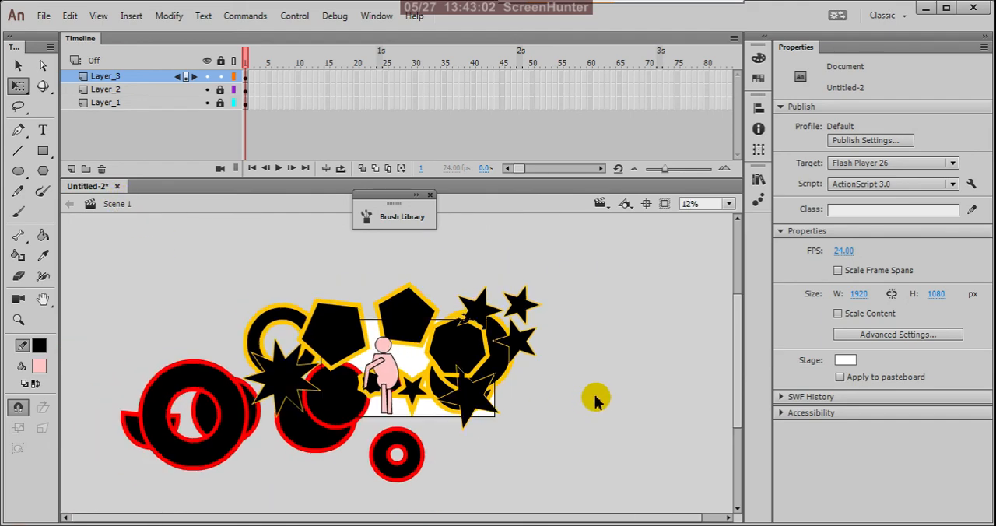
scroll(369, 336, up, 1)
scroll(371, 340, up, 1)
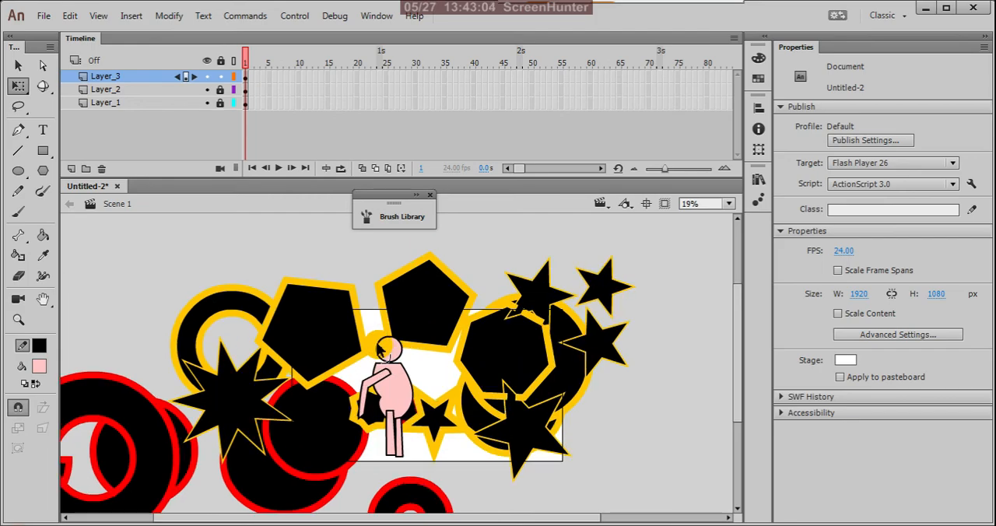